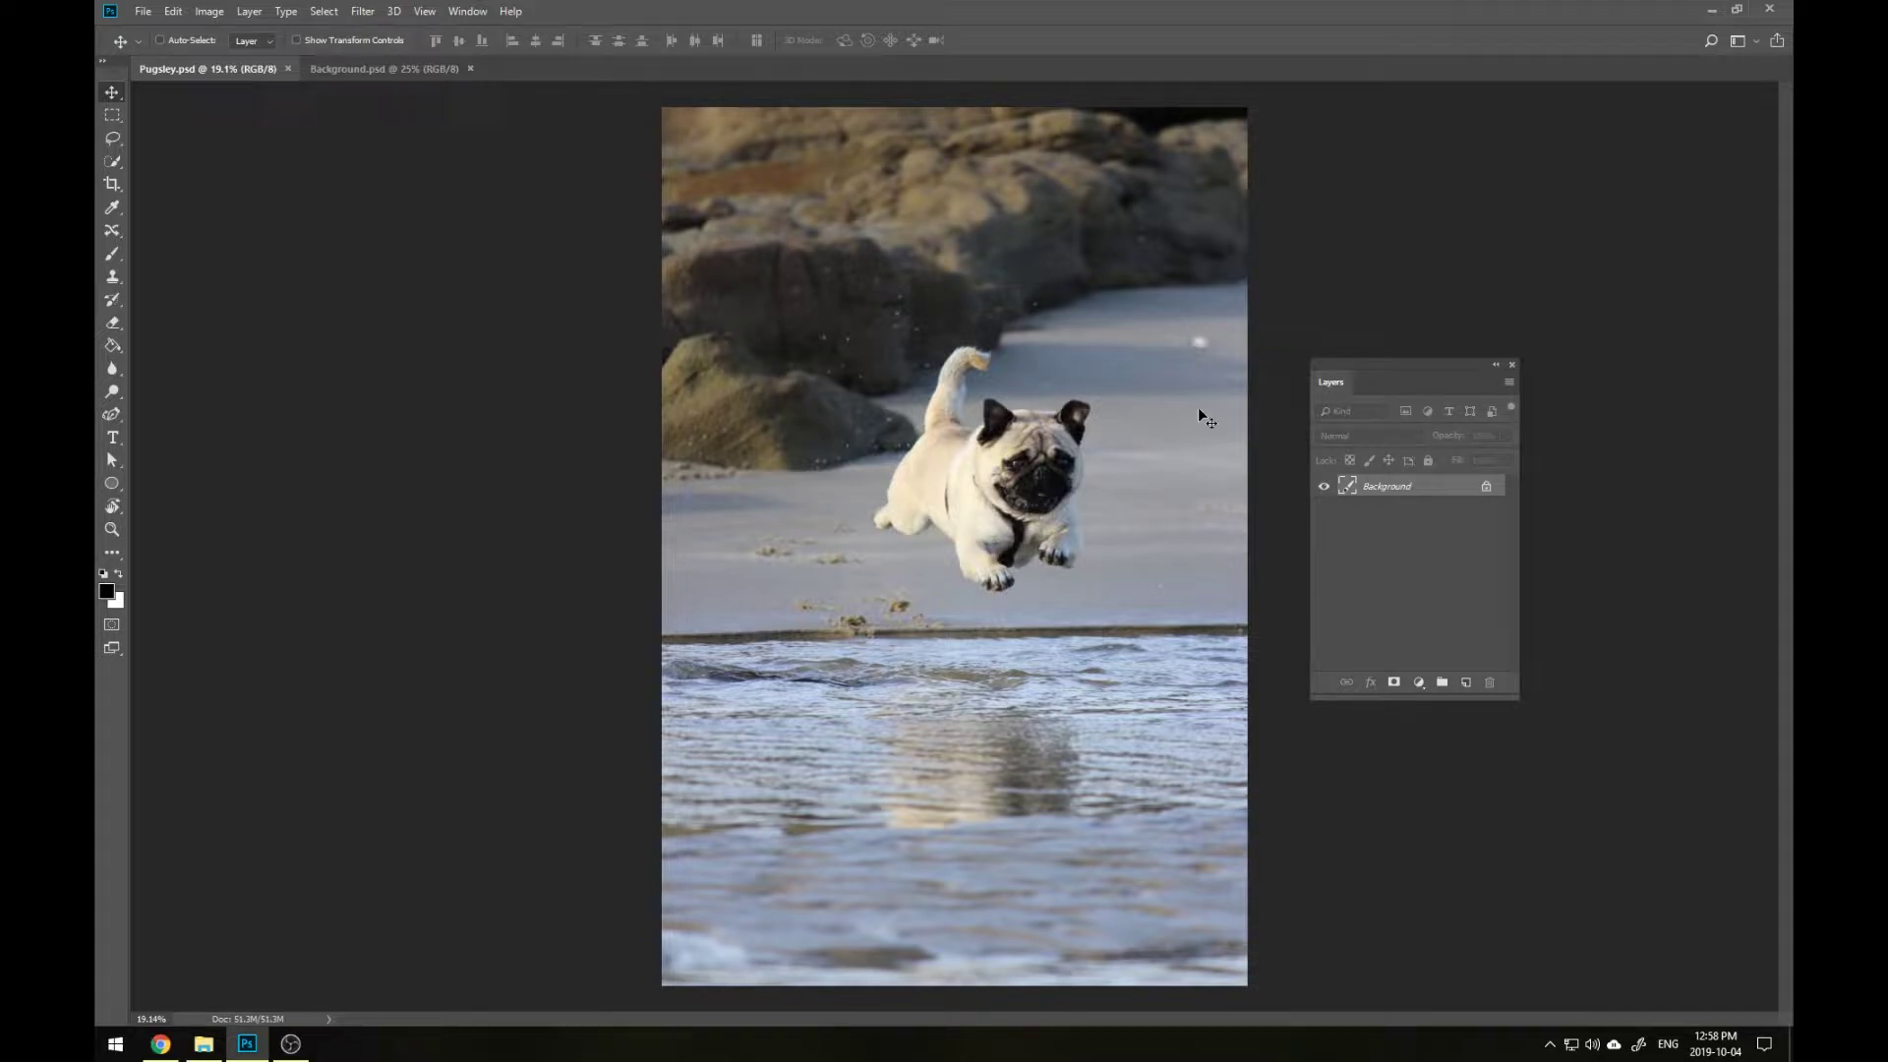
Add a new empty layer above Background and rename it White
left_click(1470, 686)
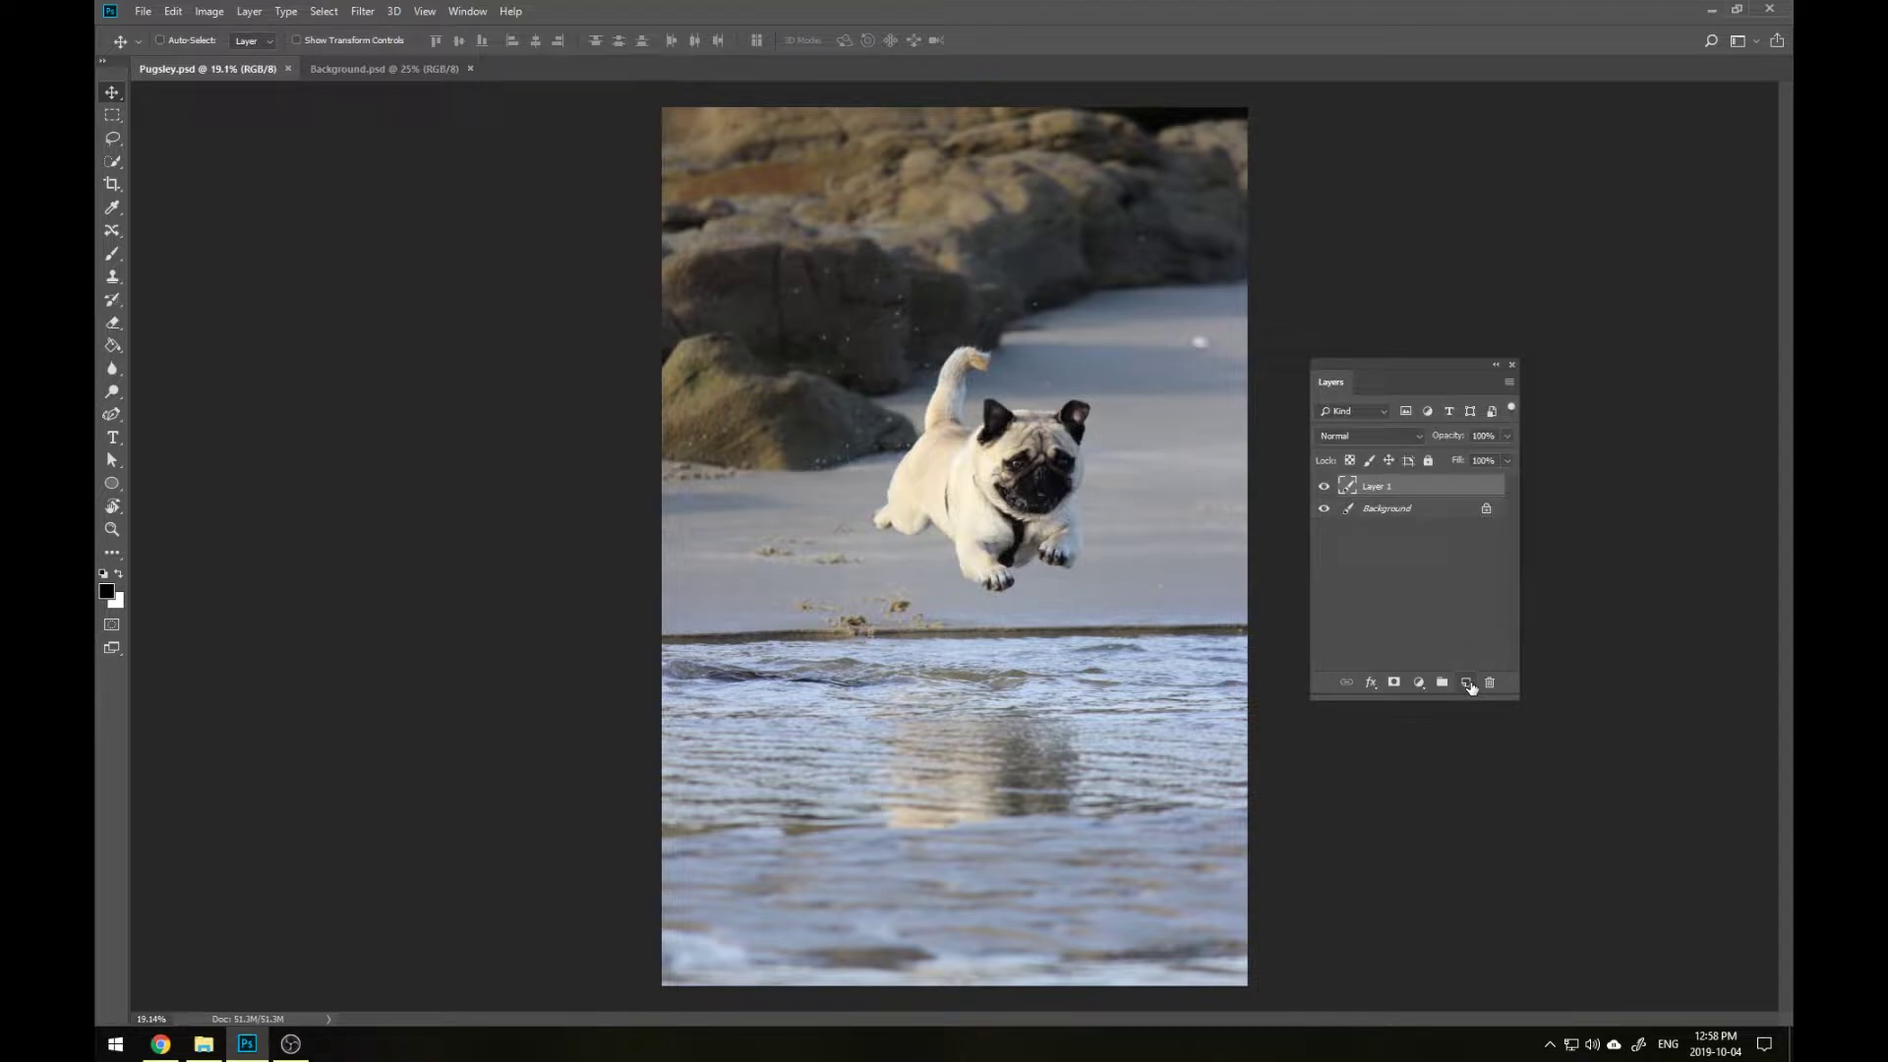
double_click(1378, 485)
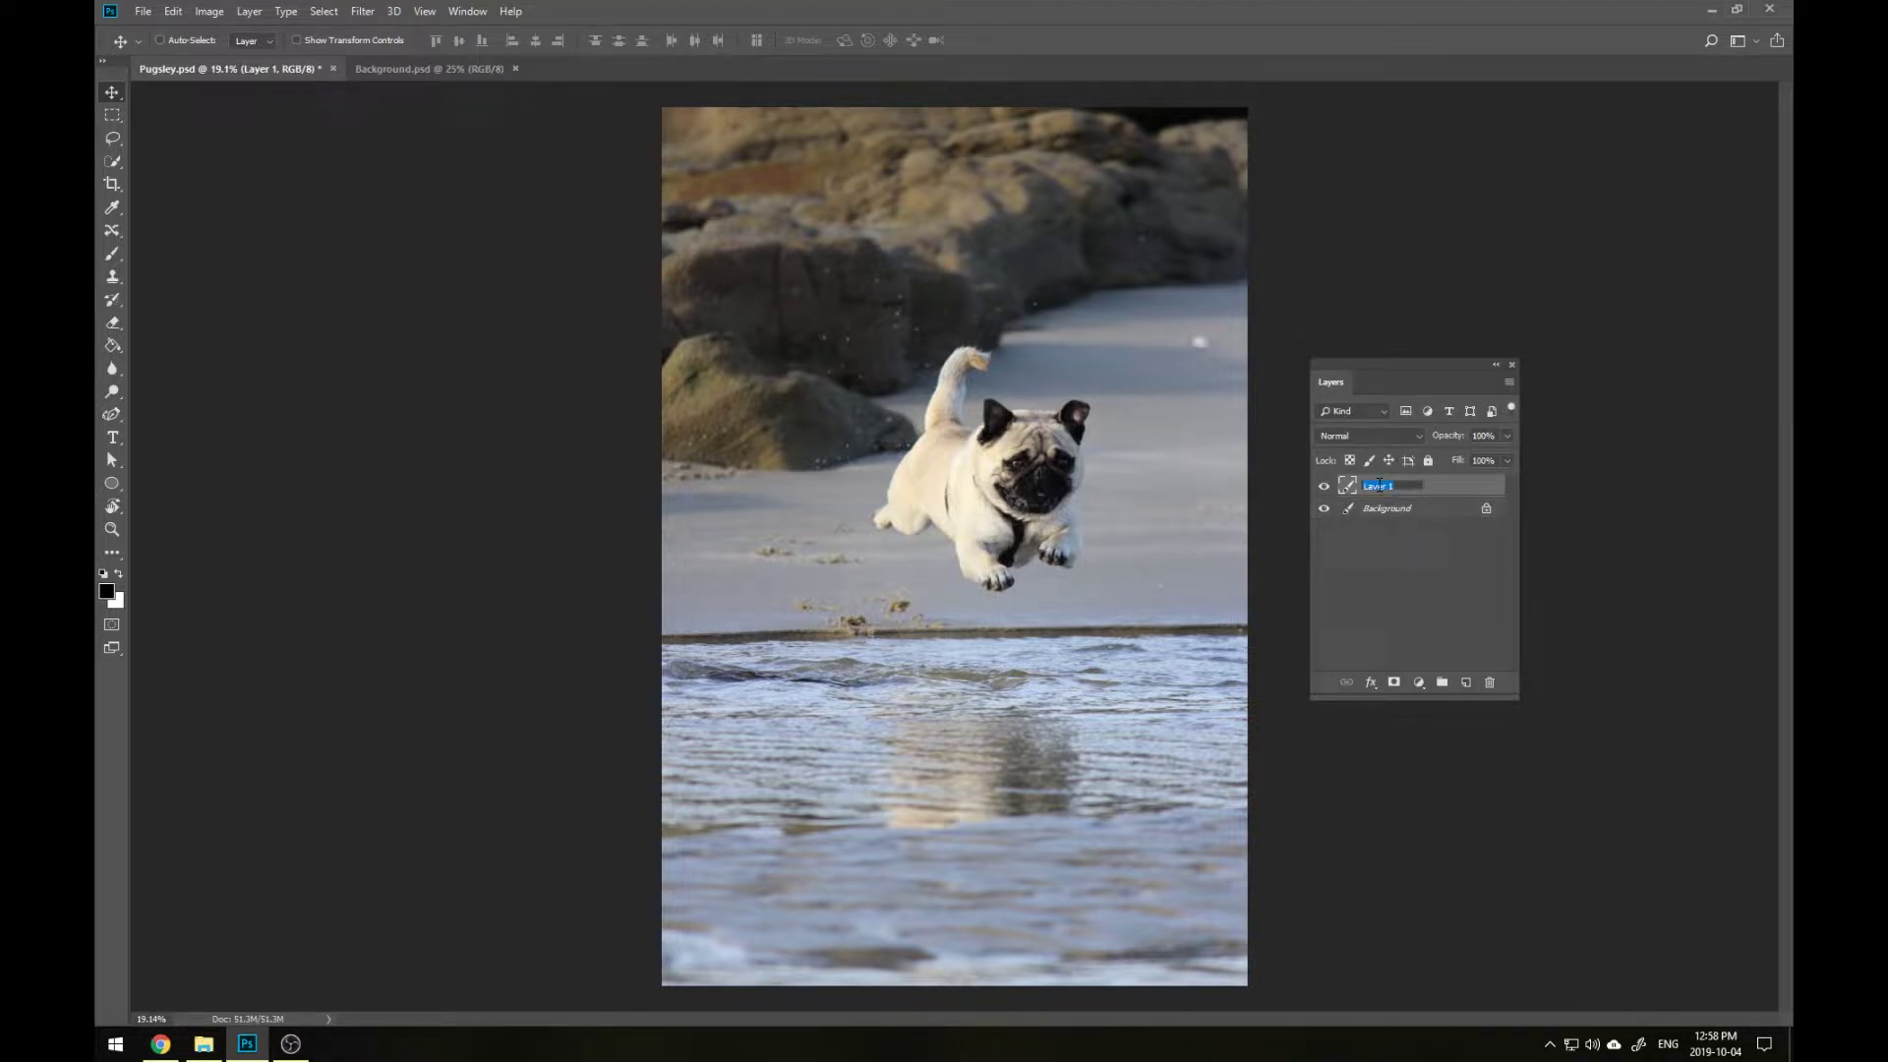
type("White")
key("Return")
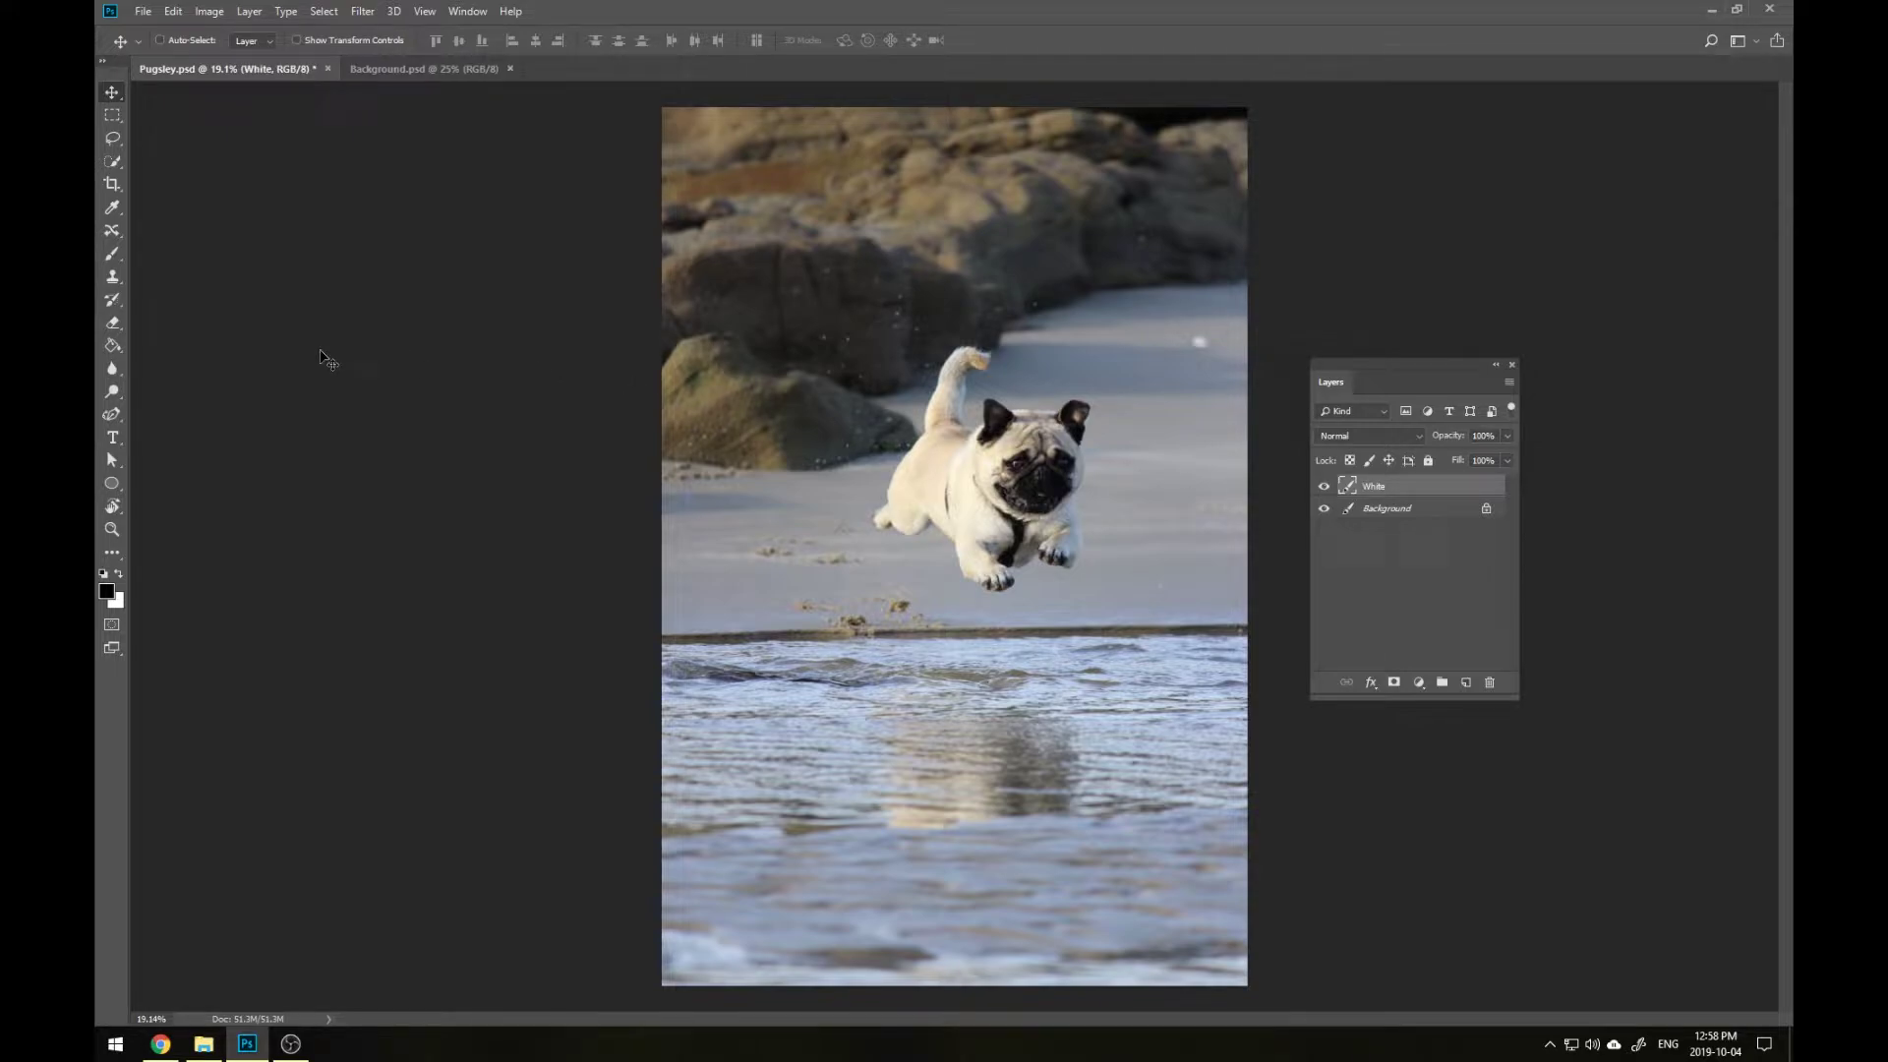
Fill the White layer with solid white using Edit > Fill
left_click(175, 12)
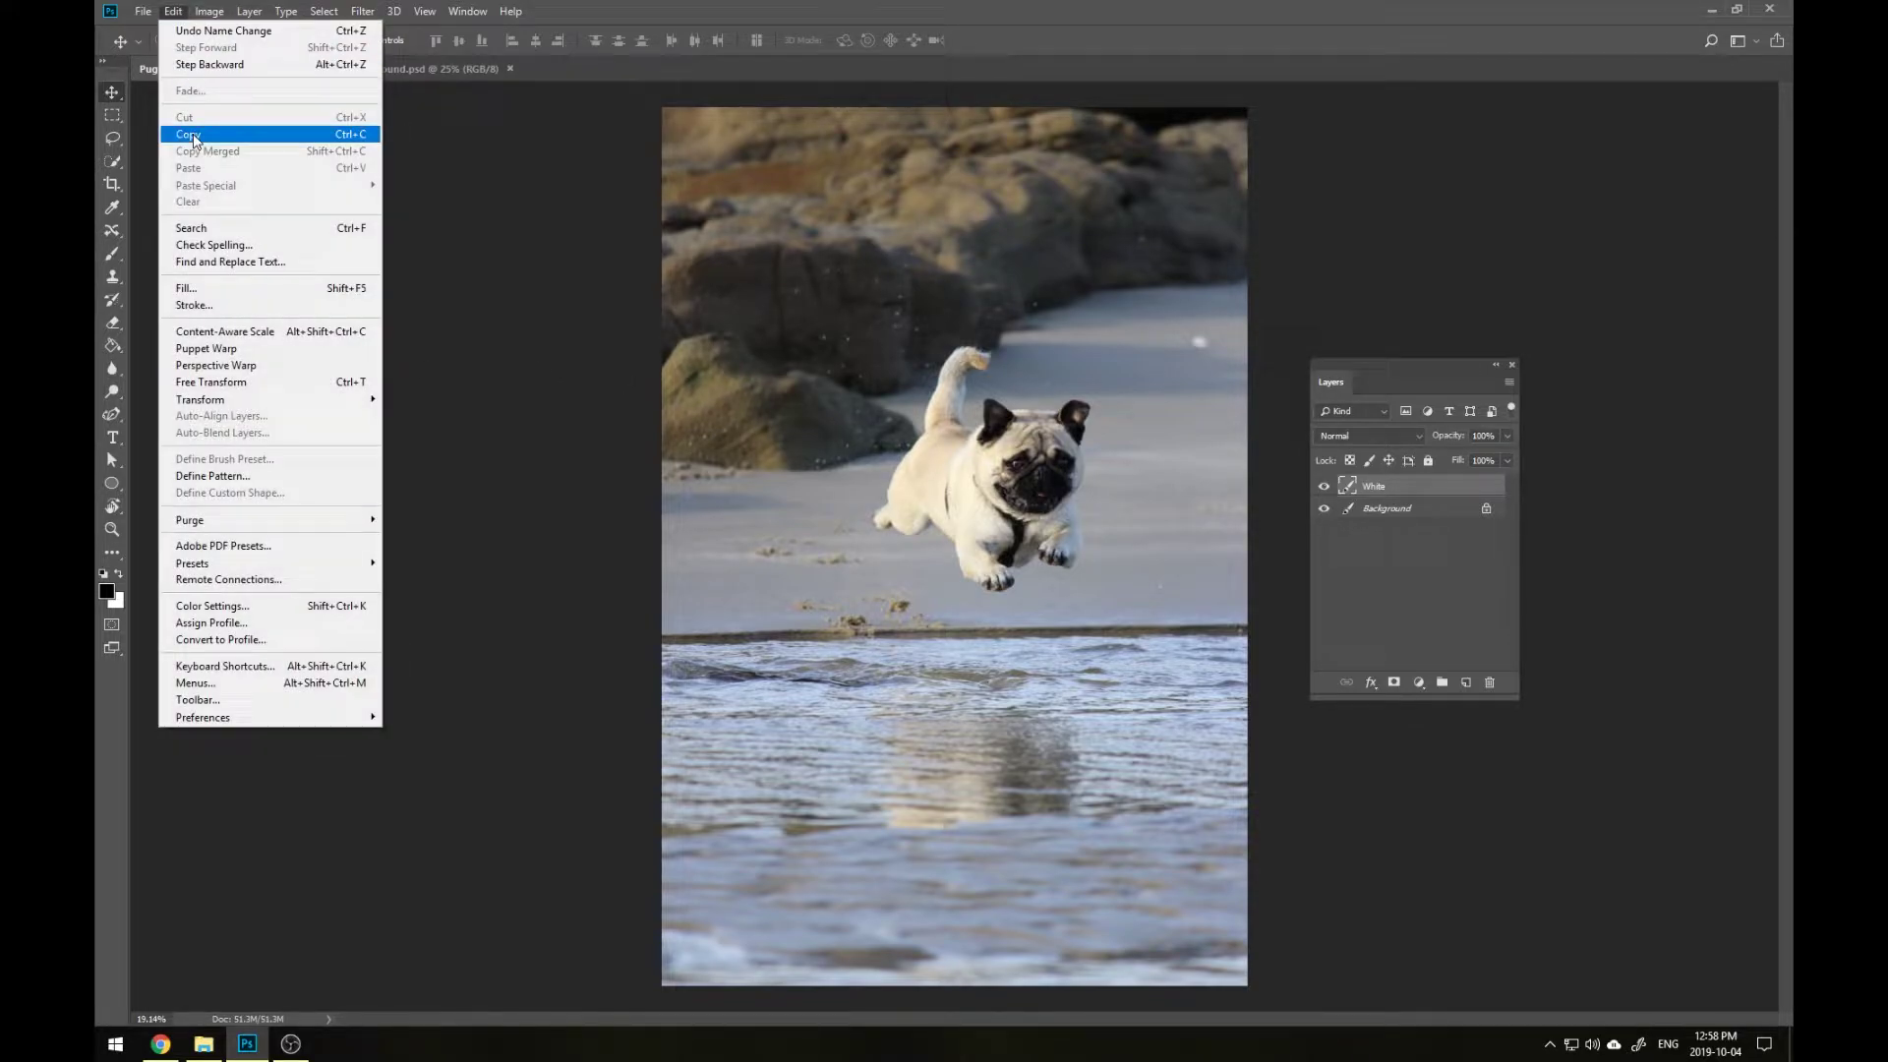
left_click(229, 293)
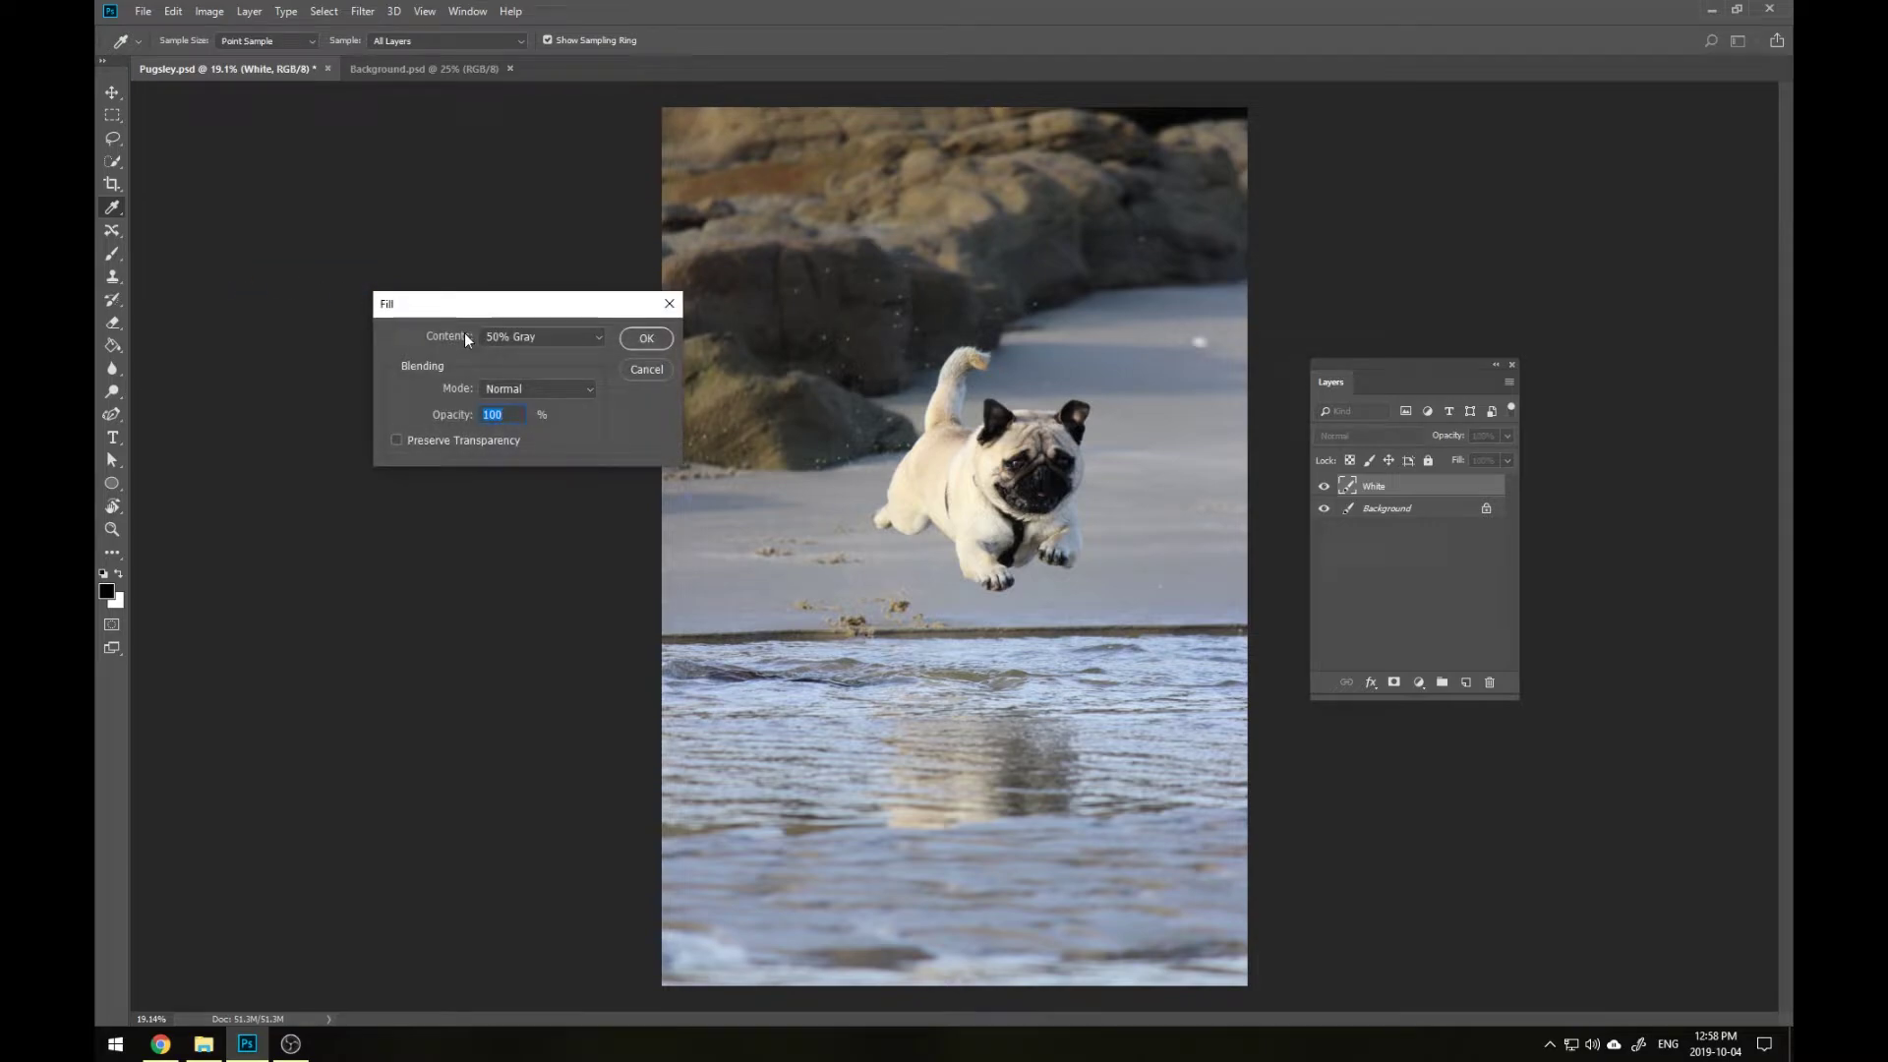
left_click(525, 338)
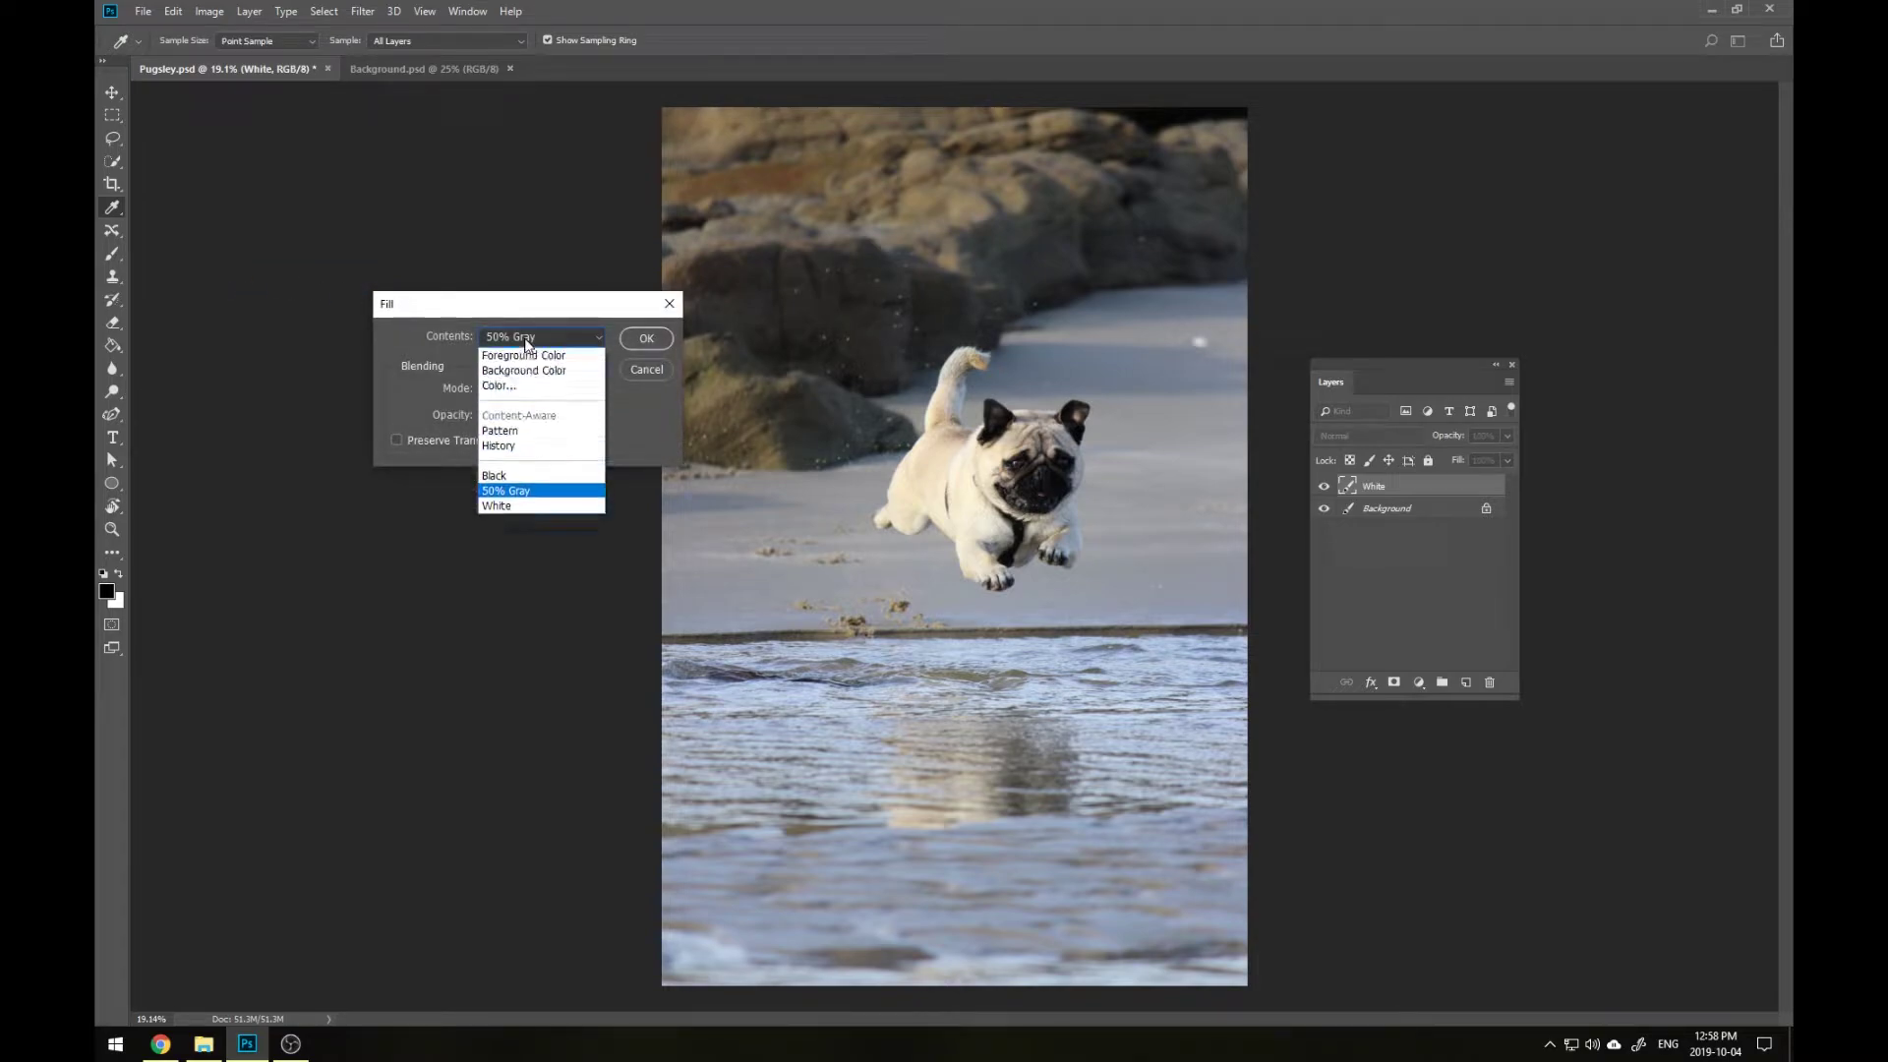
left_click(522, 505)
left_click(655, 344)
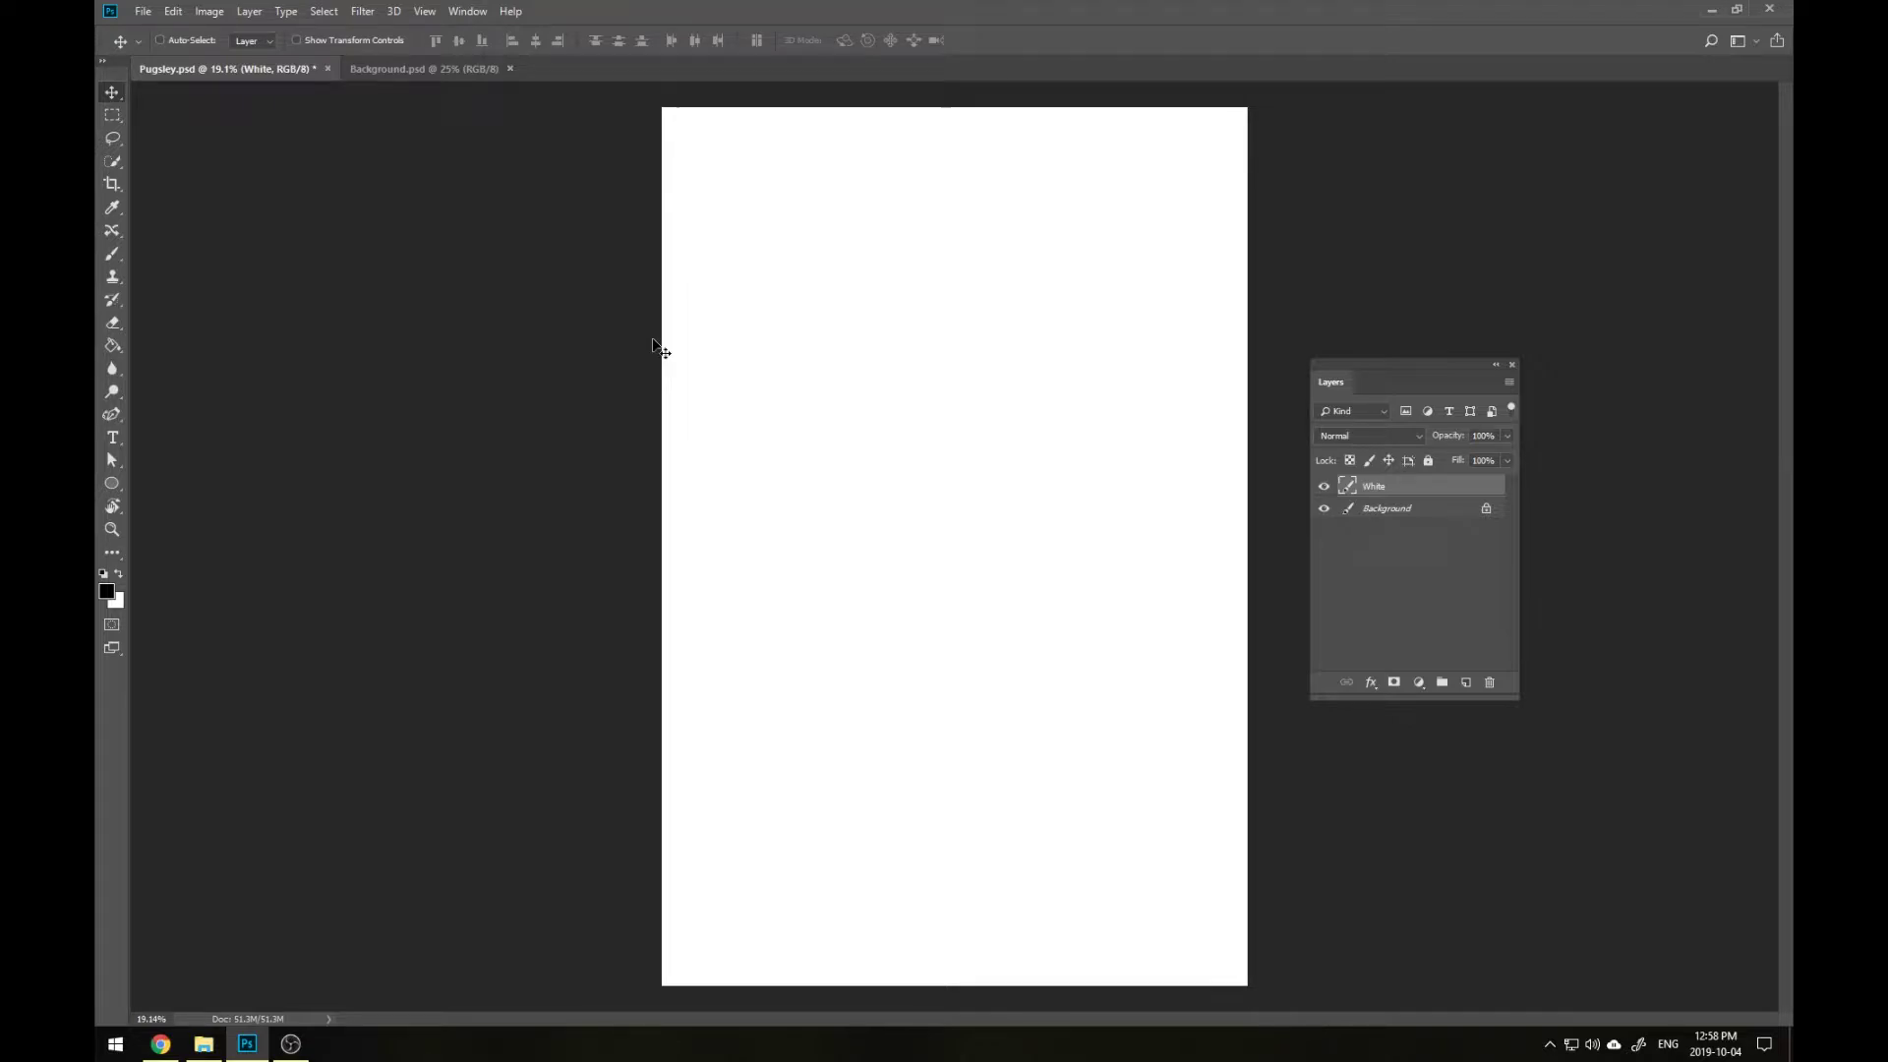
Convert Background into a regular layer named Pugsley and drag it above White
left_click(1378, 510)
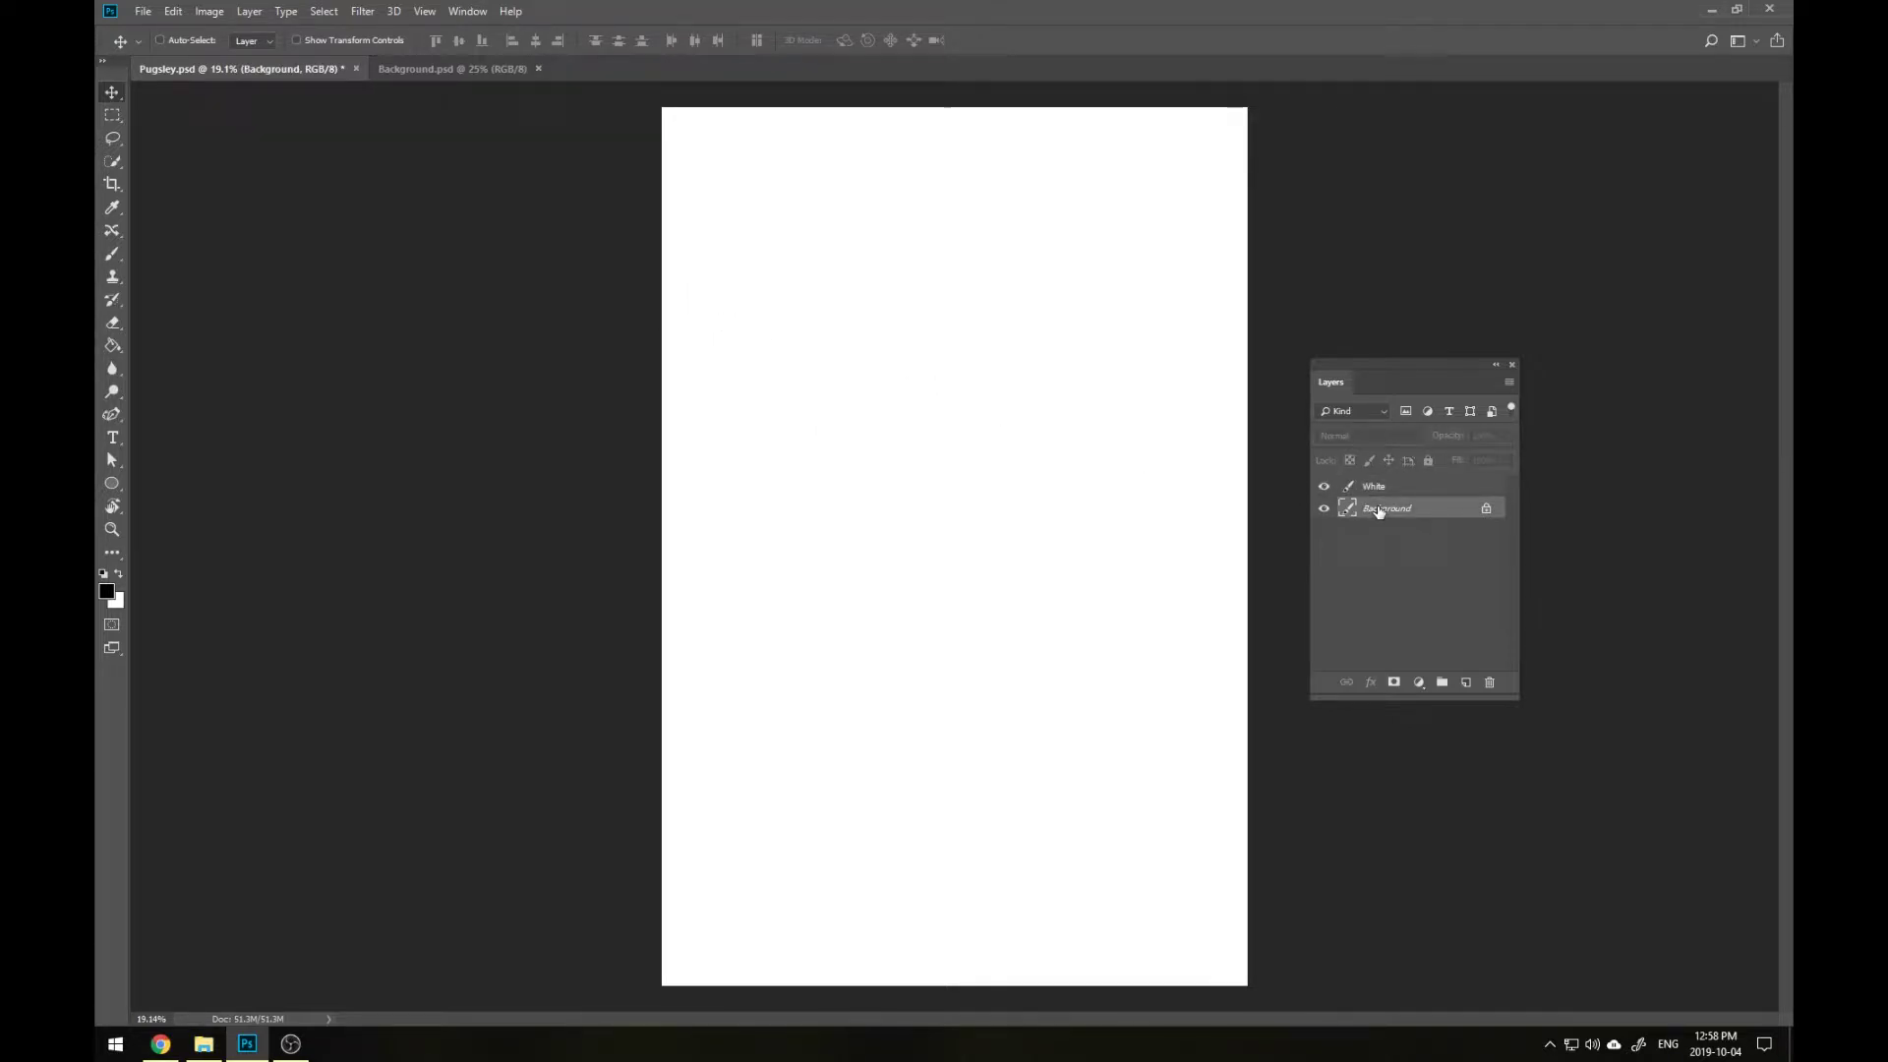
double_click(1379, 510)
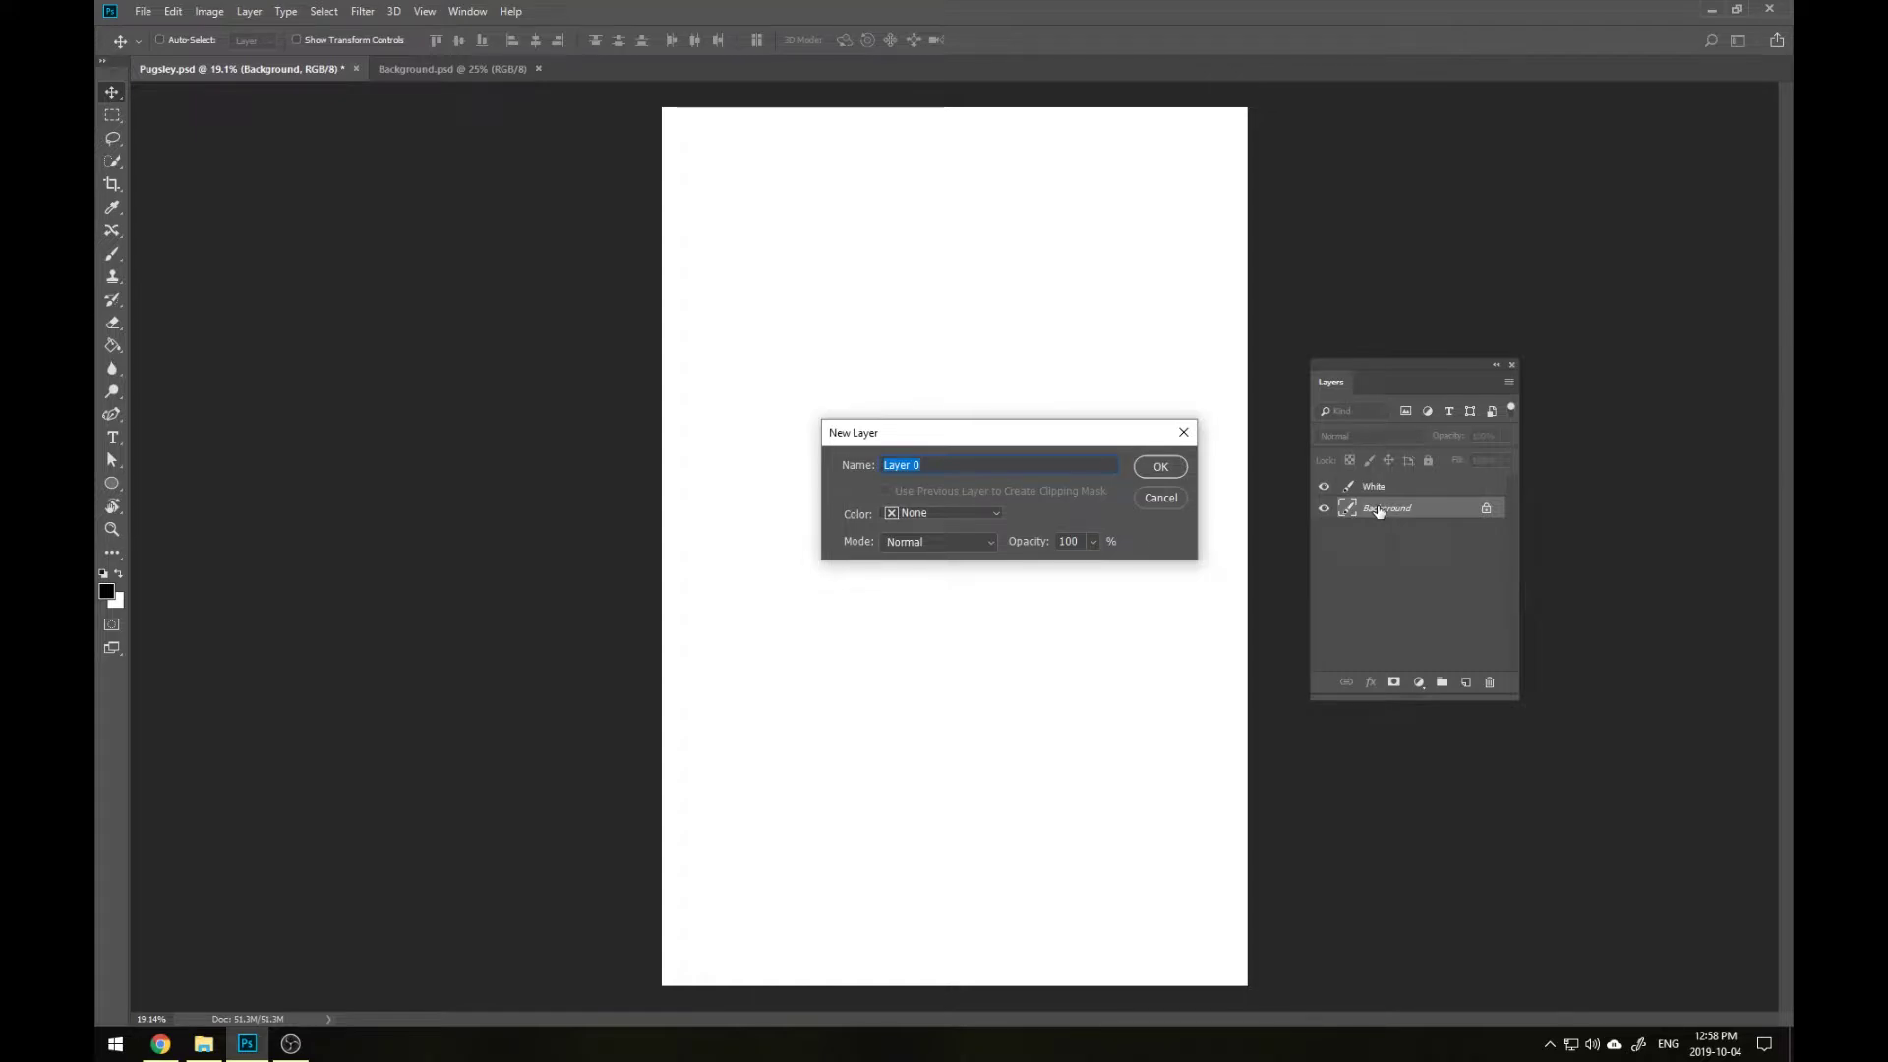
type("Pugsley")
left_click(1165, 468)
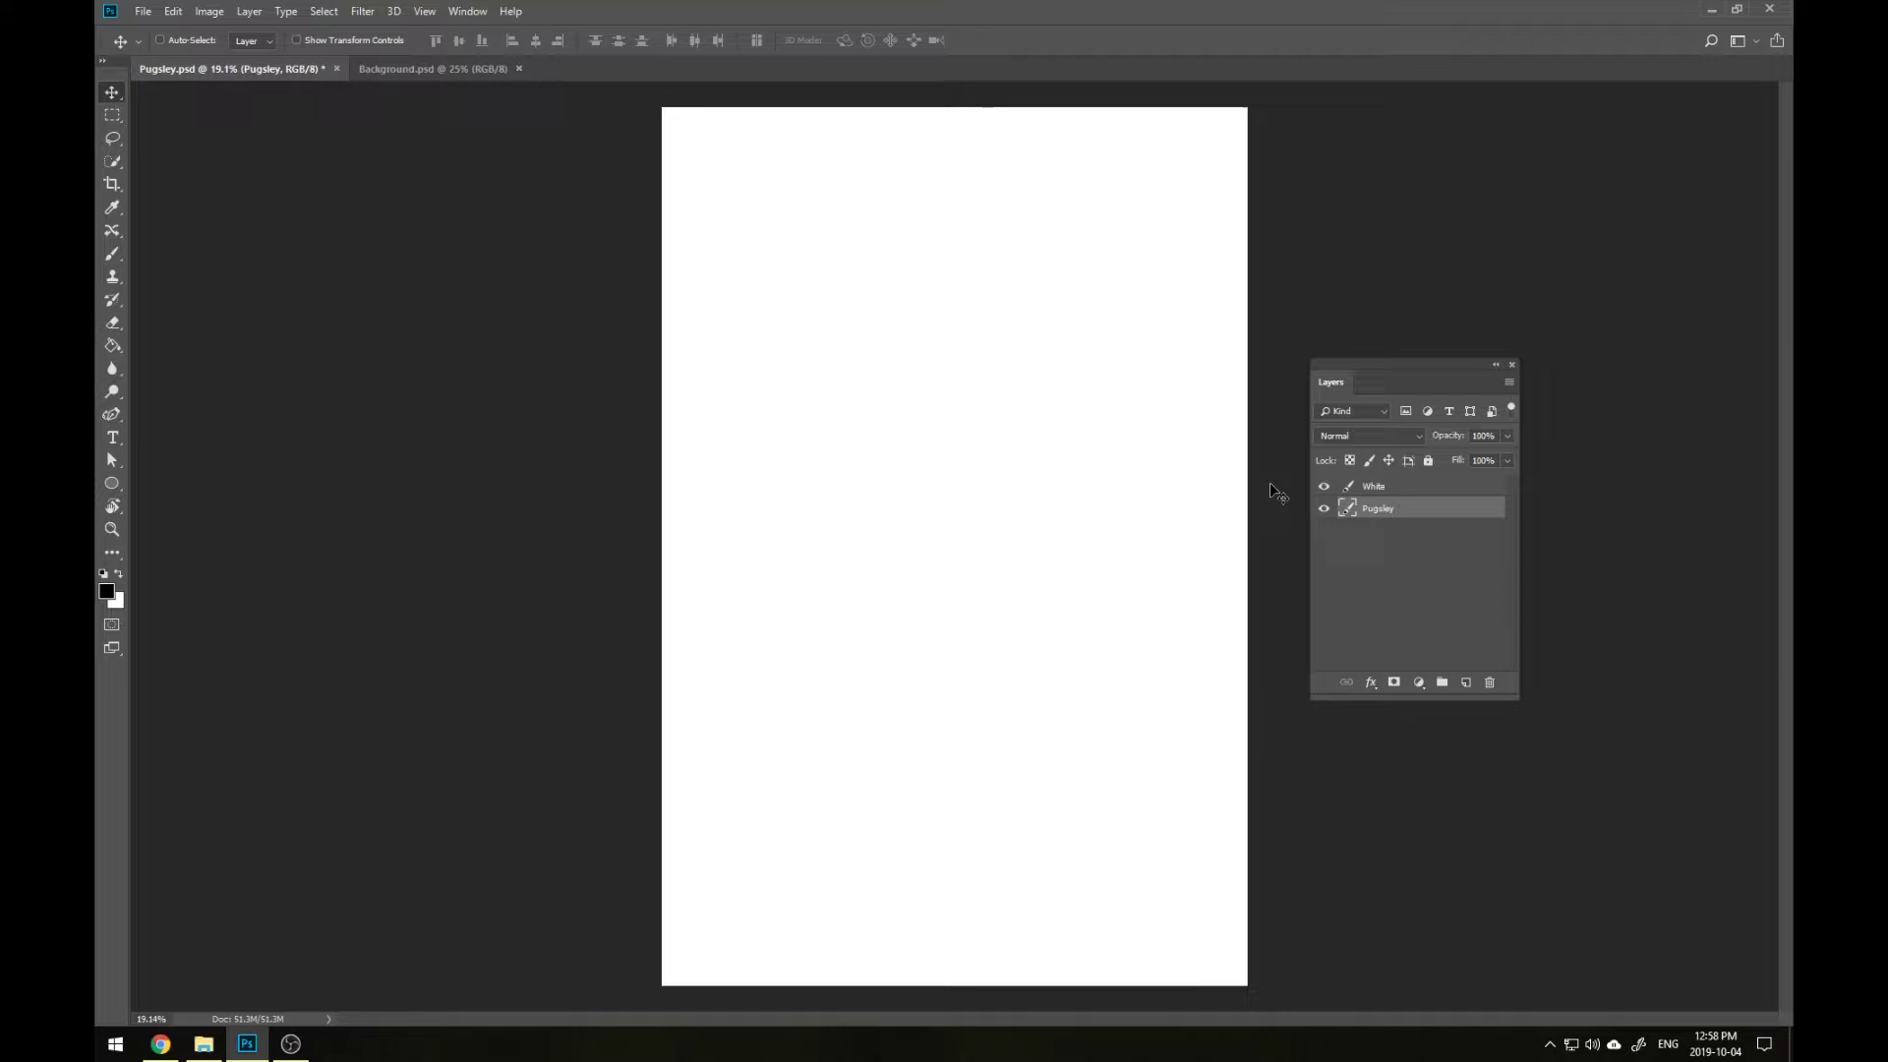
left_click_drag(1386, 513, 1394, 488)
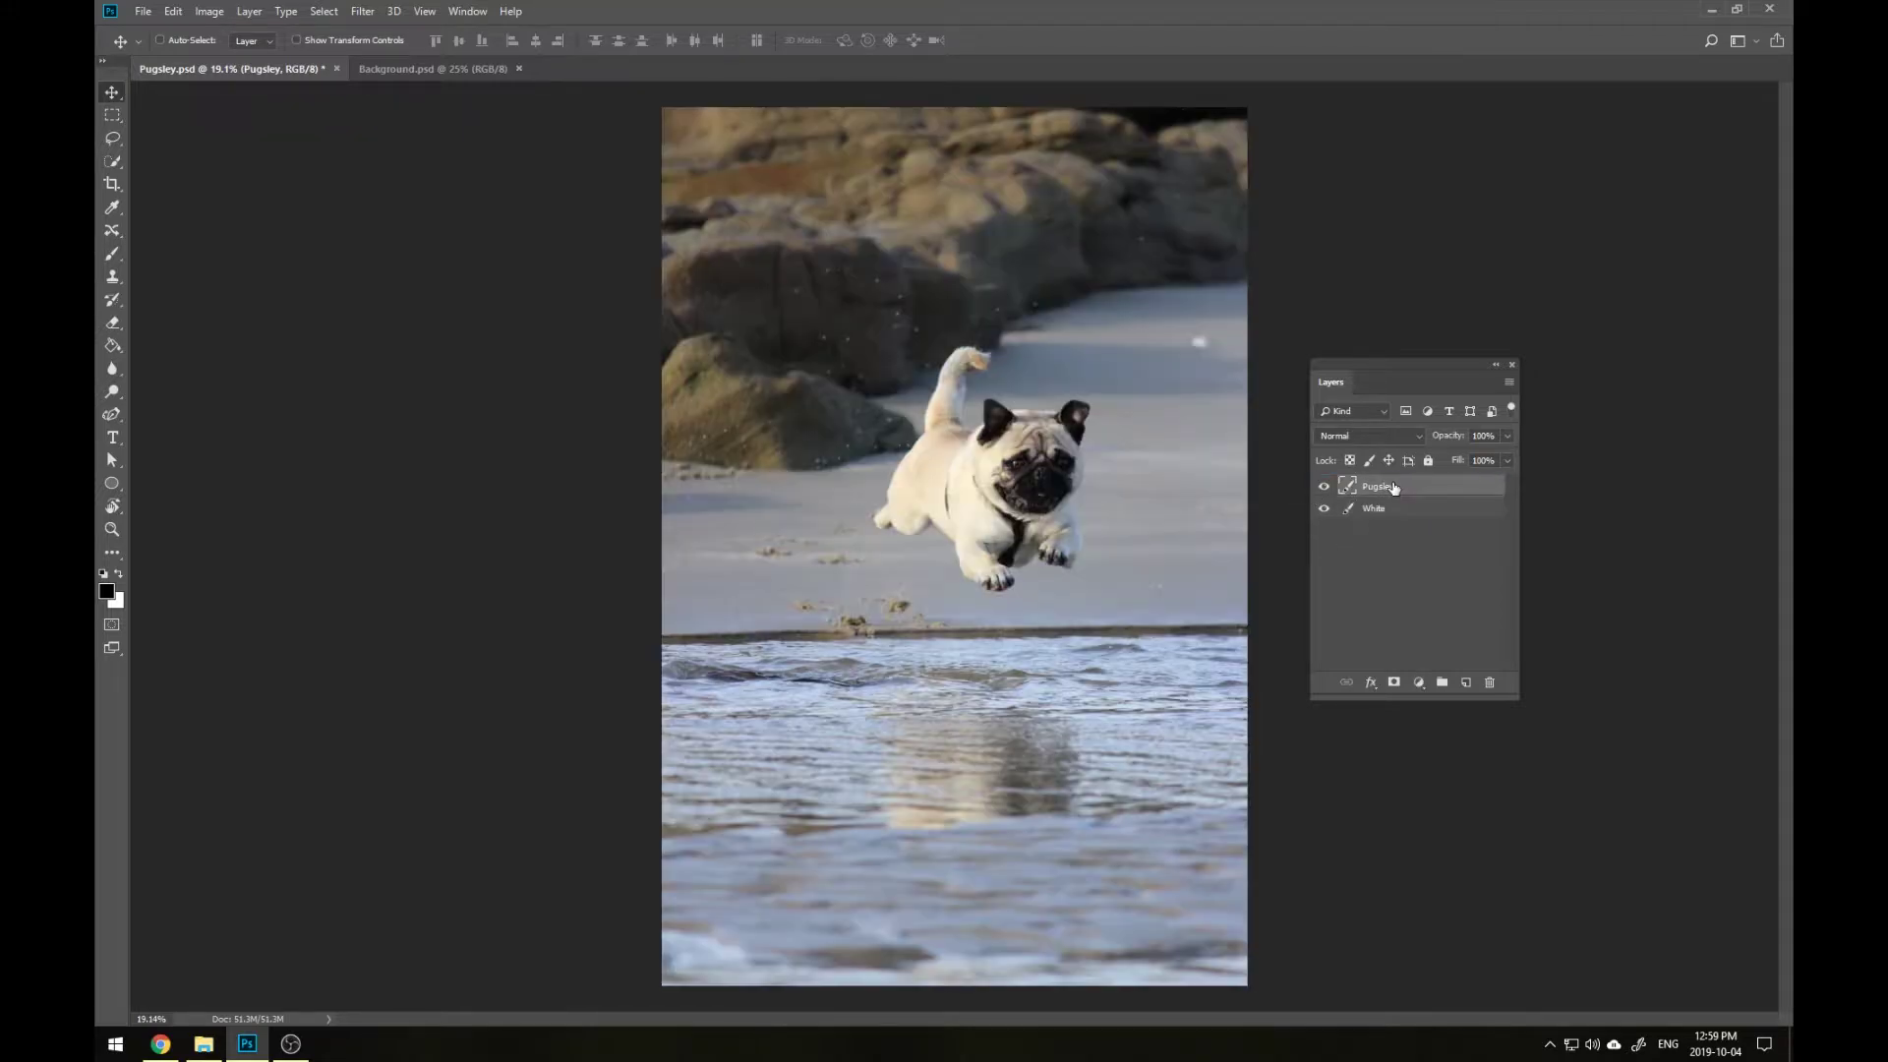
Paint a Quick Selection over the pug's body
left_click(112, 161)
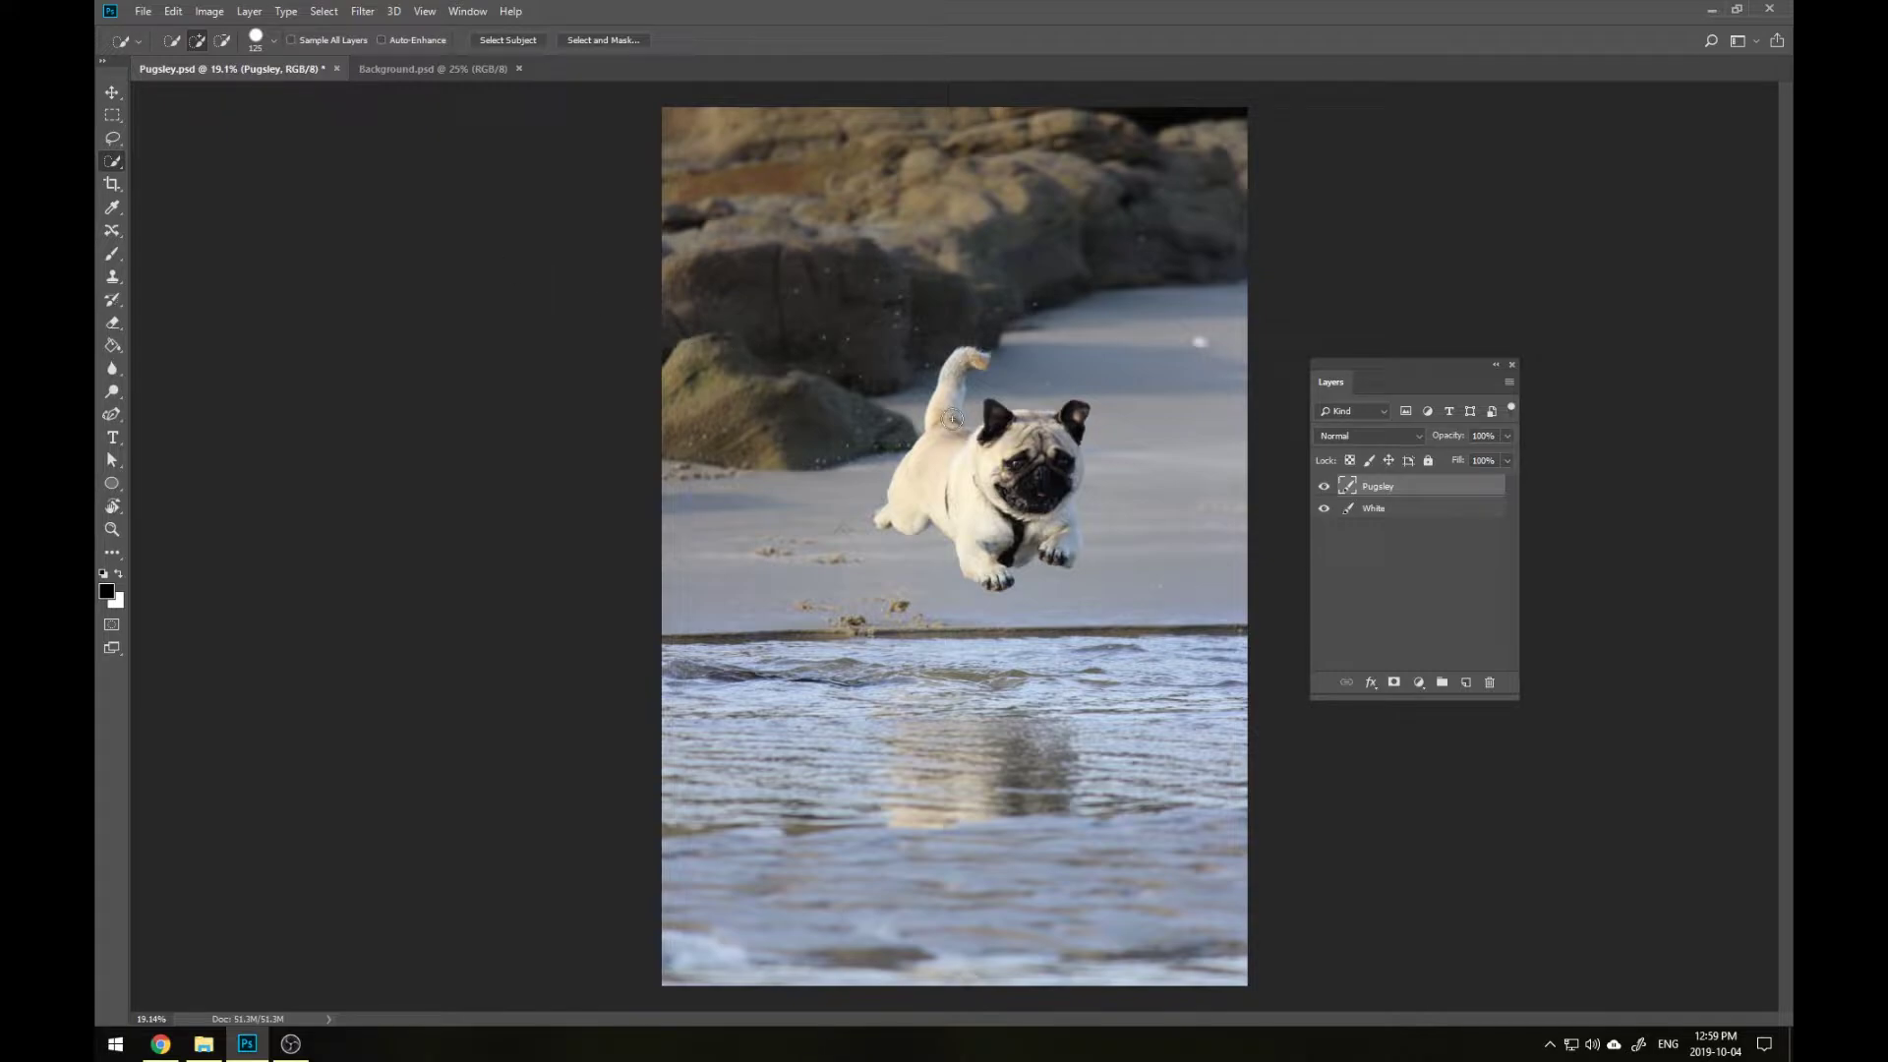
scroll(1010, 480, "up", 4)
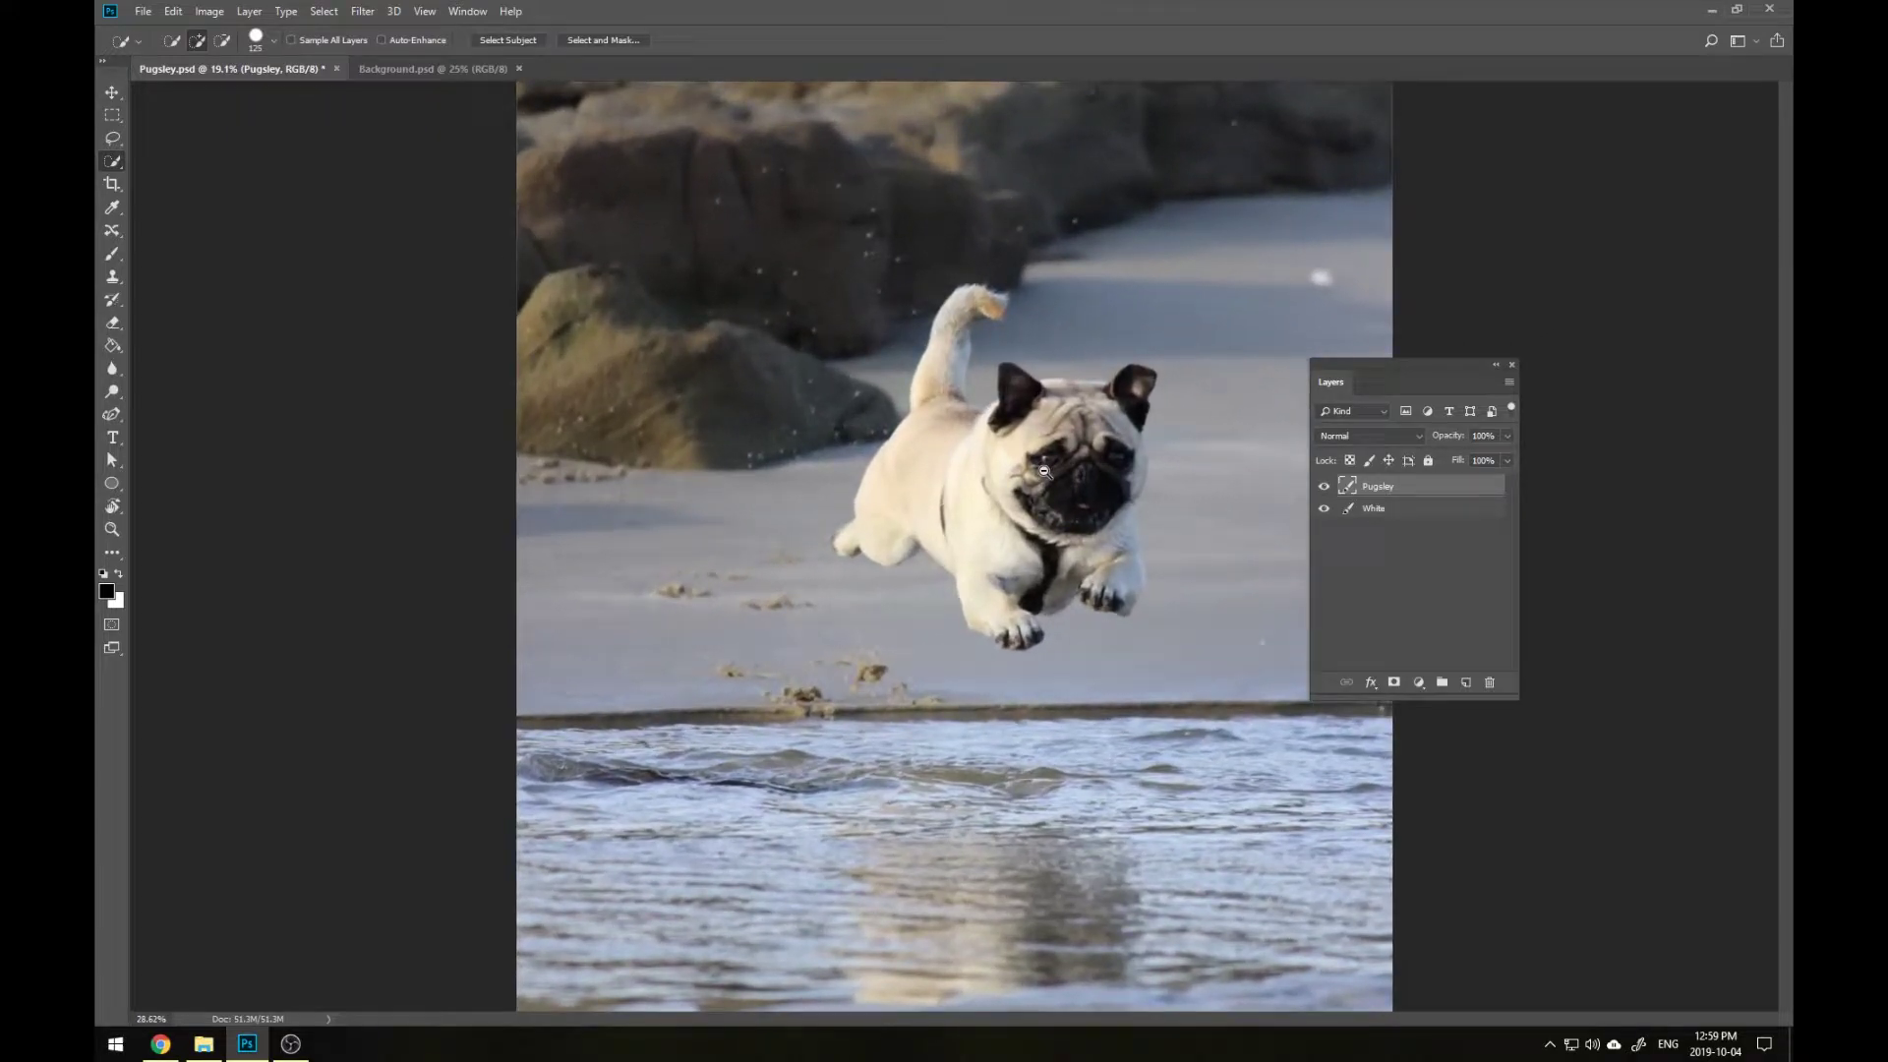
scroll(1042, 476, "up", 2)
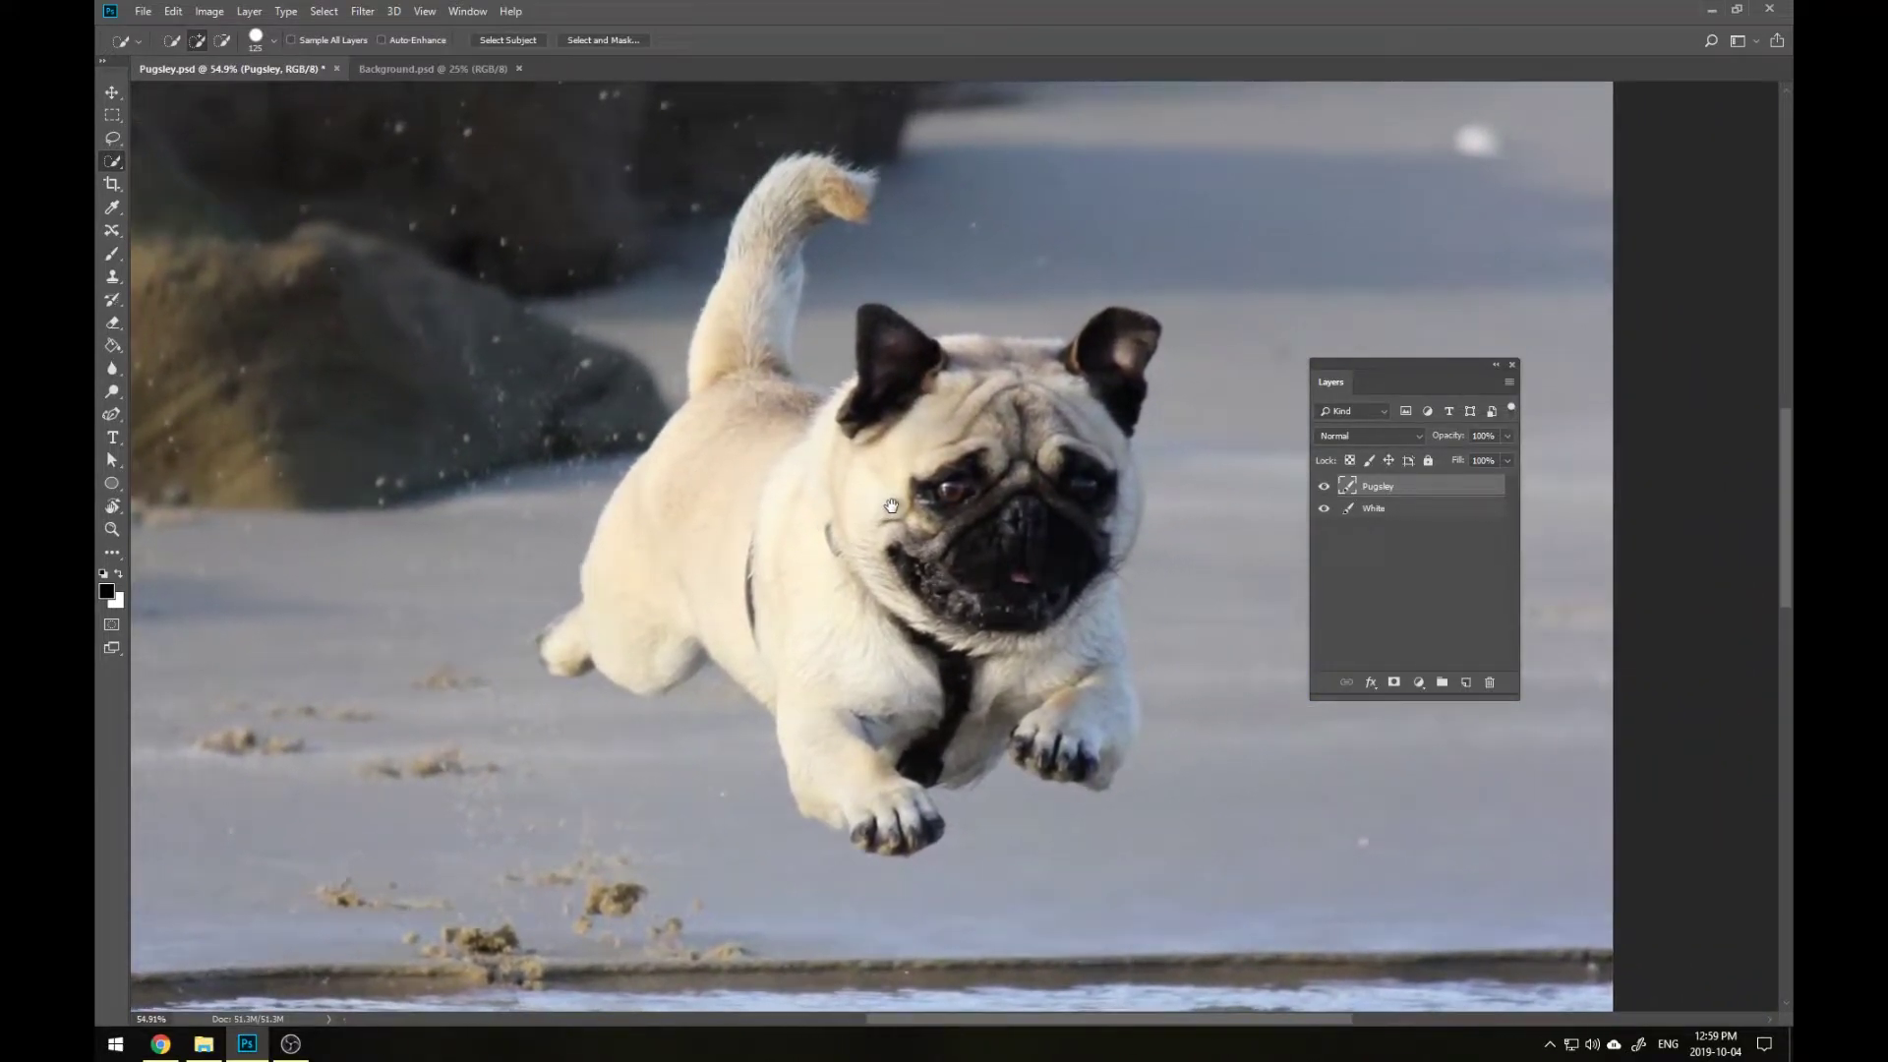
mouse_move(910, 509)
left_mouse_down()
mouse_move(954, 501)
mouse_move(876, 463)
mouse_move(921, 447)
mouse_move(909, 397)
mouse_move(998, 443)
mouse_move(1046, 420)
mouse_move(783, 517)
mouse_move(761, 488)
mouse_move(963, 707)
mouse_move(935, 708)
mouse_move(1021, 654)
mouse_move(1066, 700)
mouse_move(1010, 656)
left_mouse_up()
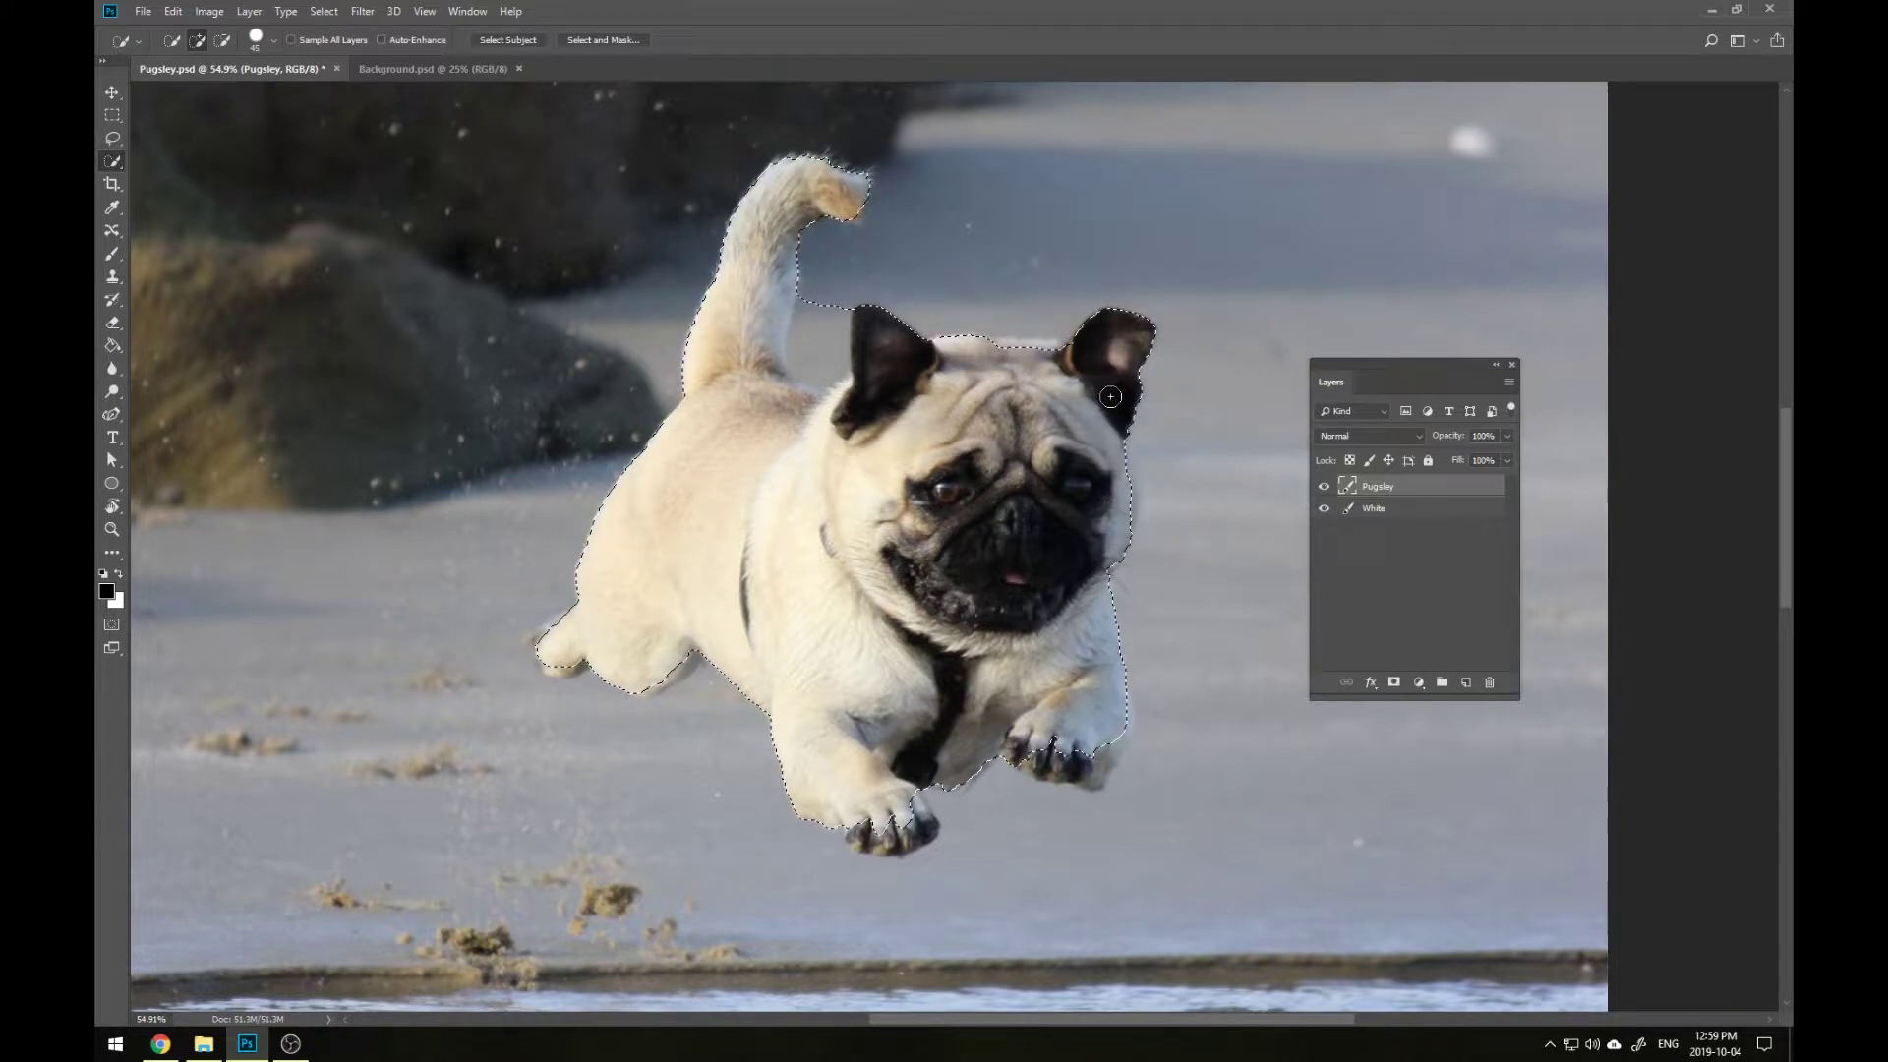
Refine the pug selection with a smaller brush, subtracting stray beach areas around tail, ears and paws
key("bracketleft")
key("bracketleft")
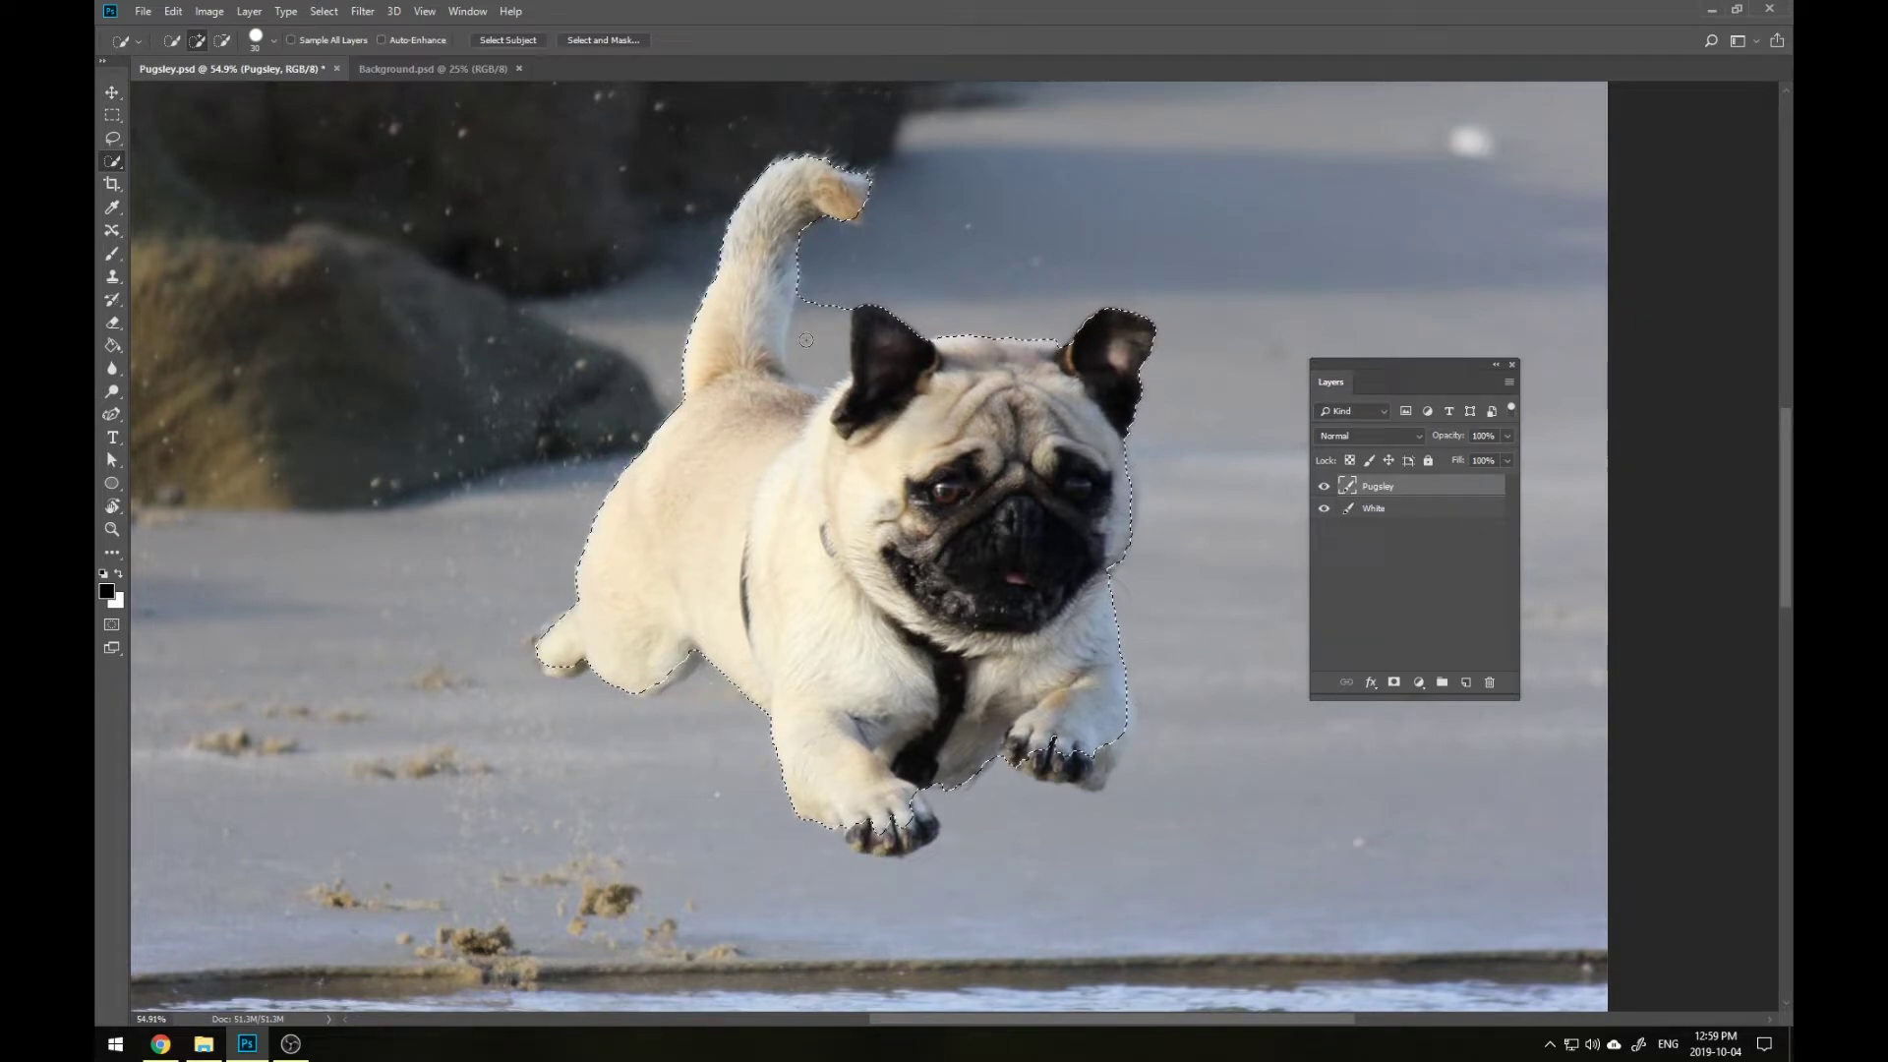
key("alt")
scroll(651, 687, "up", 5)
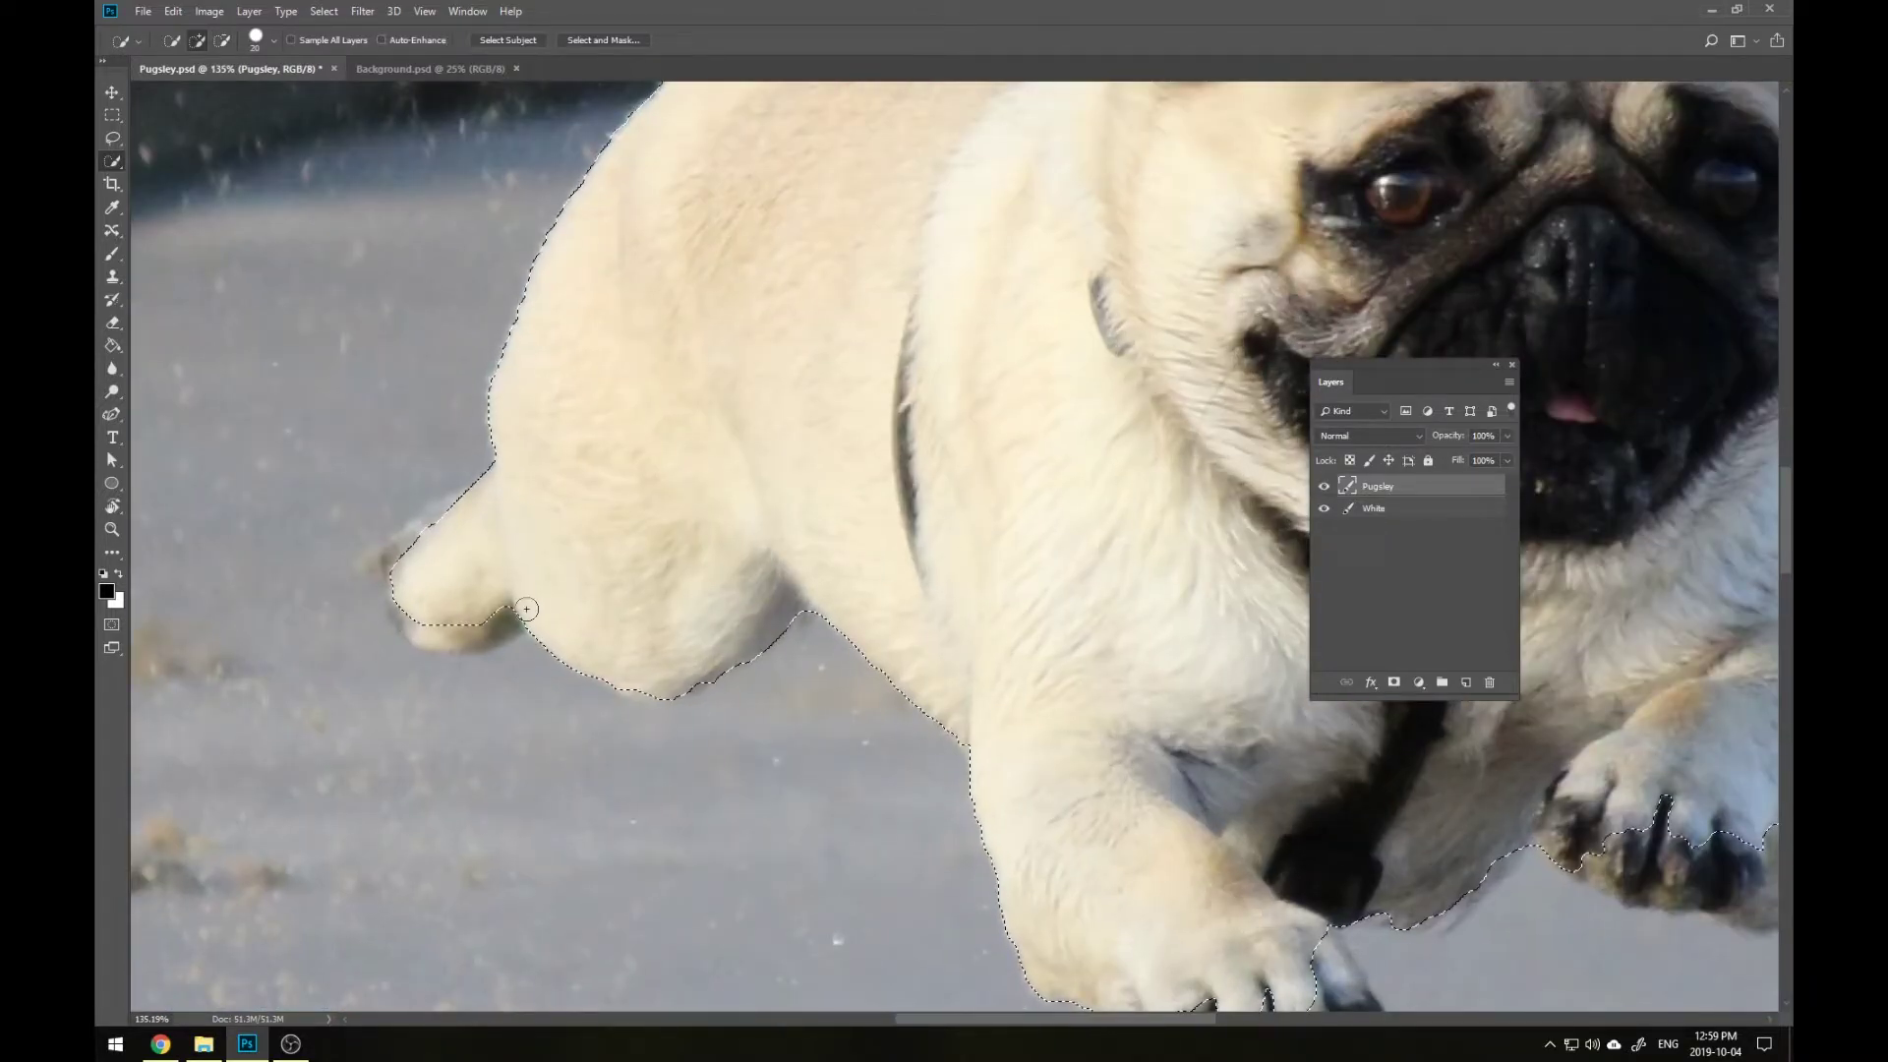
key("bracketleft")
scroll(490, 497, "right", 10)
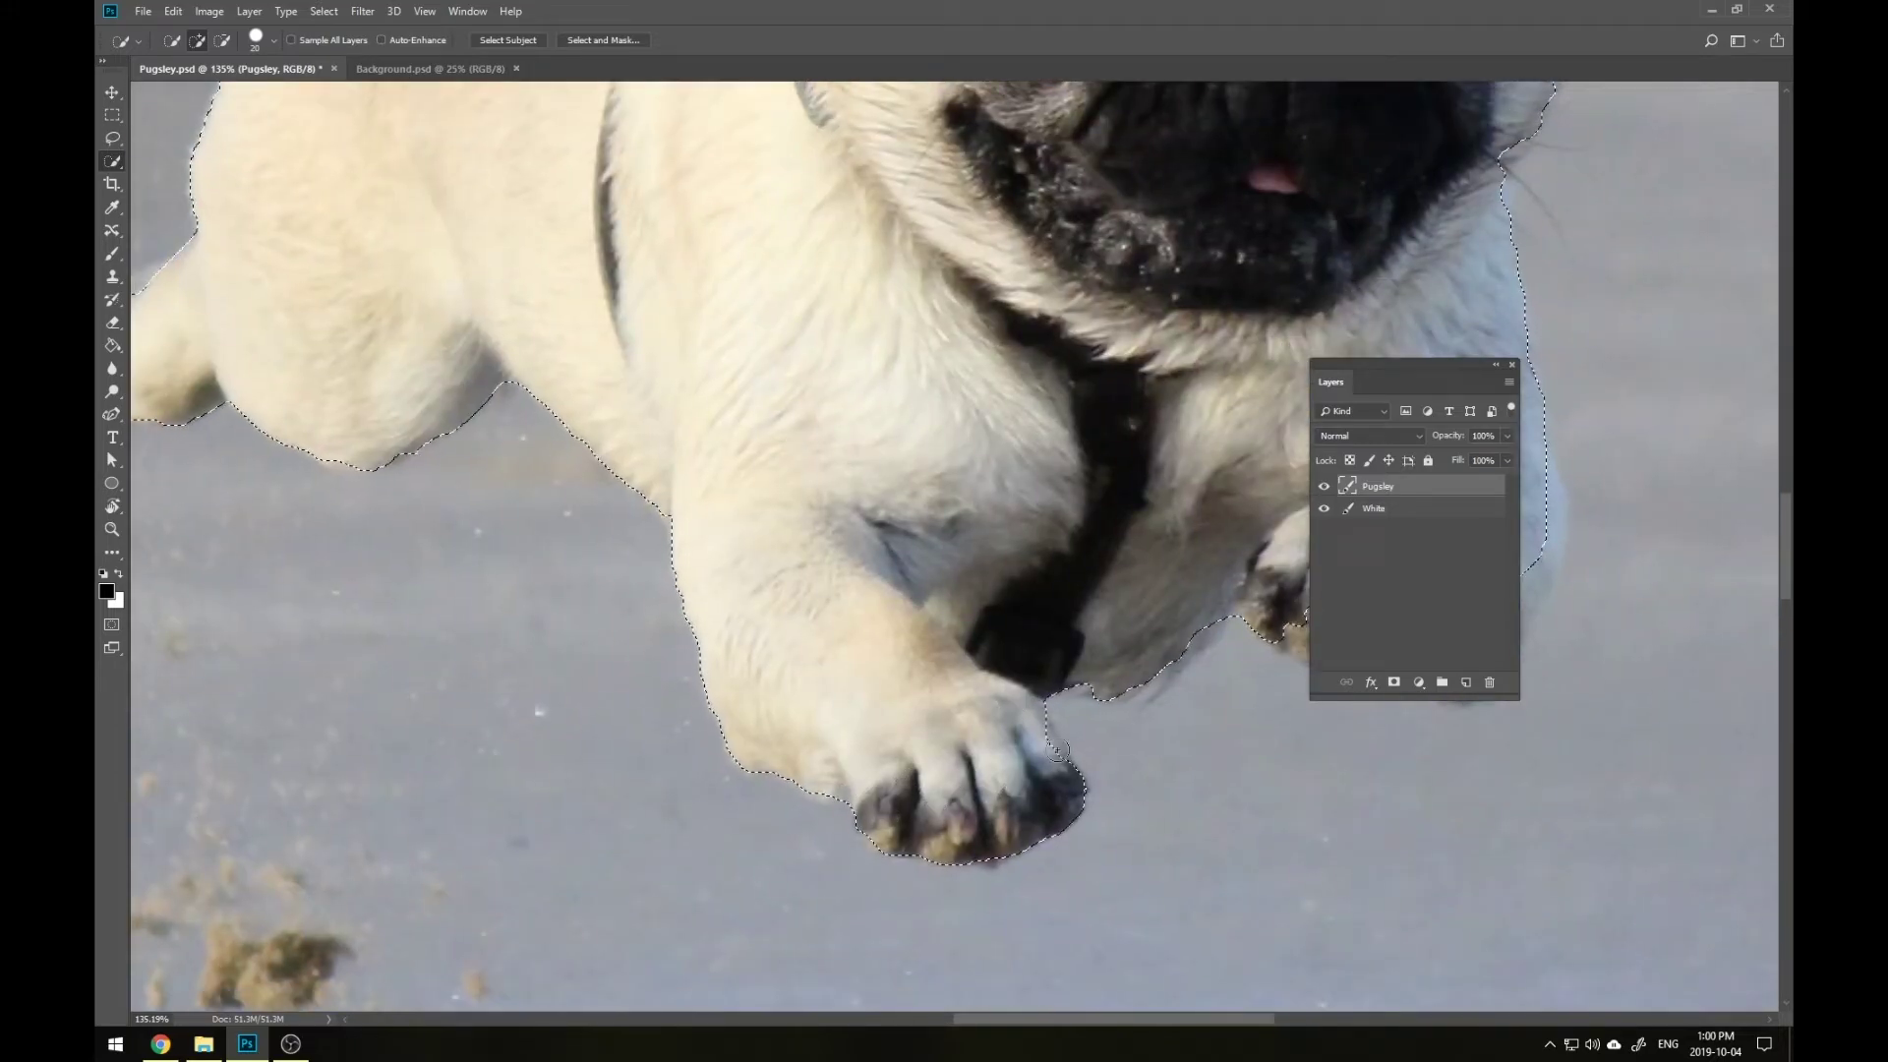
scroll(1052, 695, "up", 6)
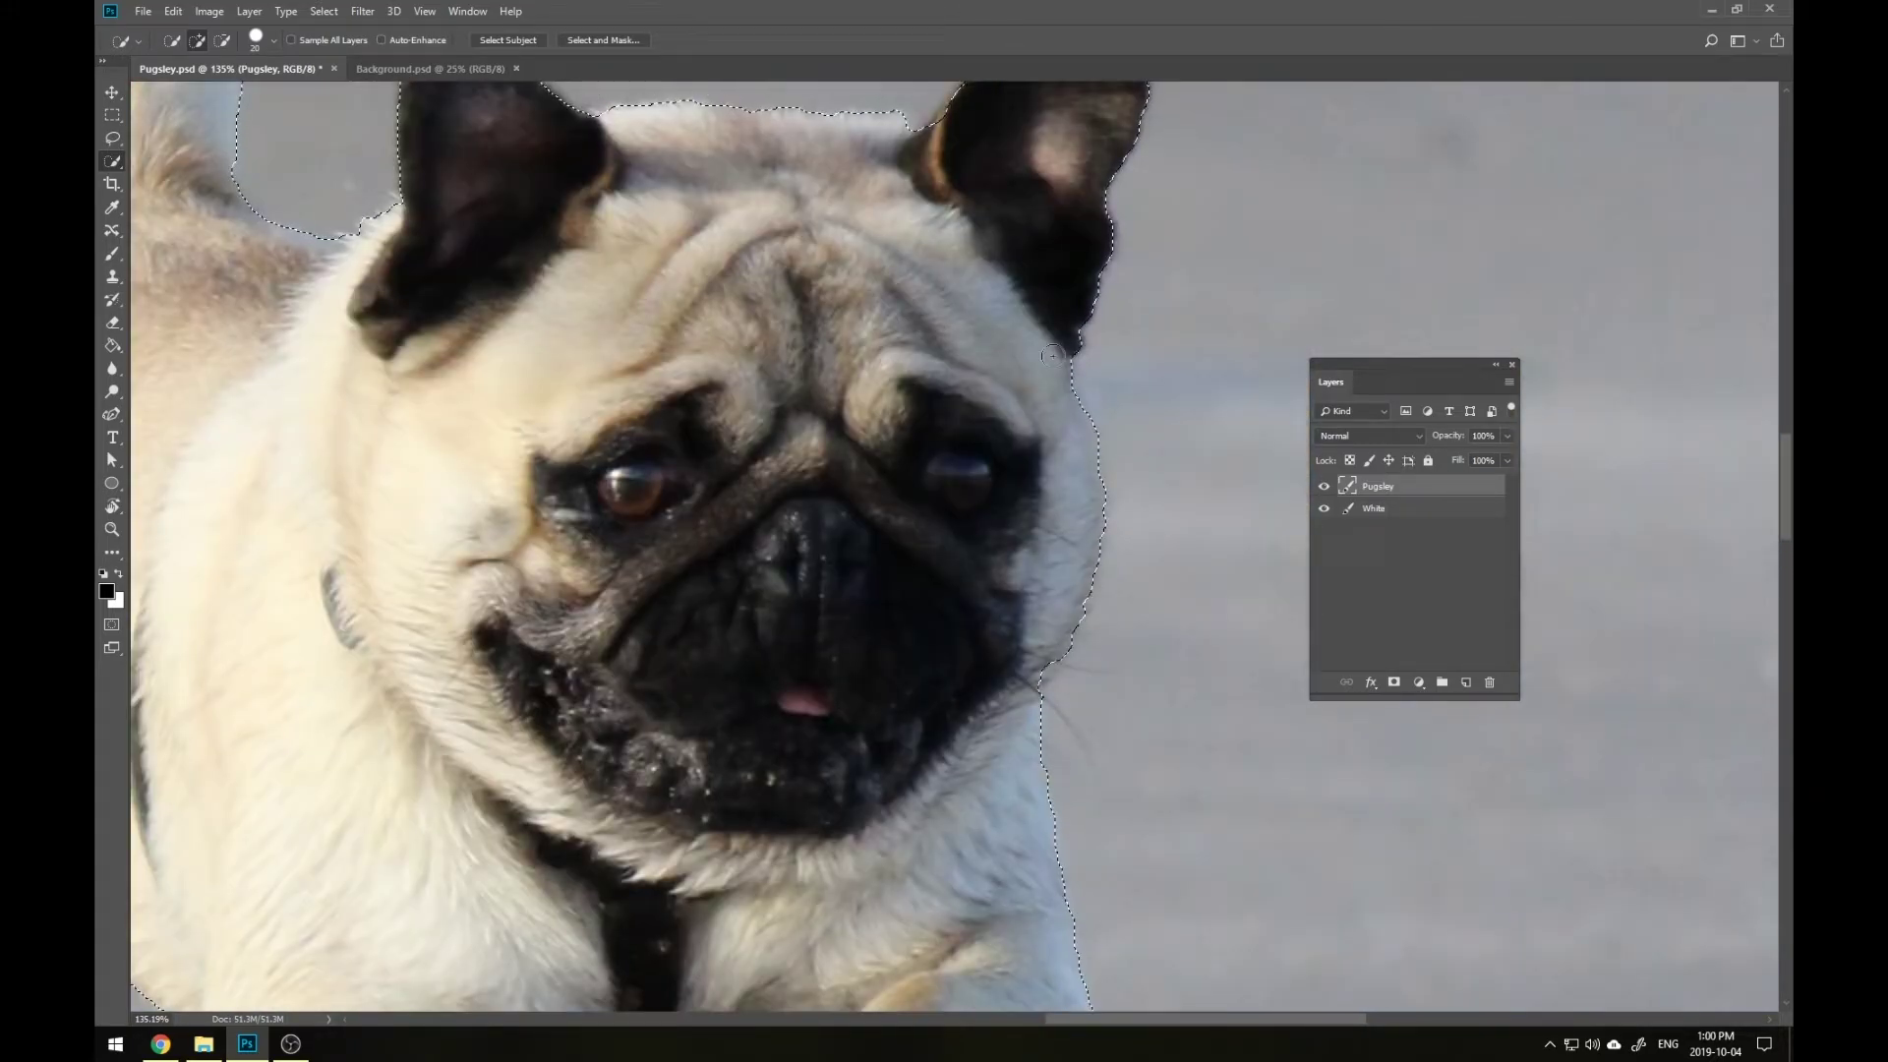
scroll(685, 637, "left", 5)
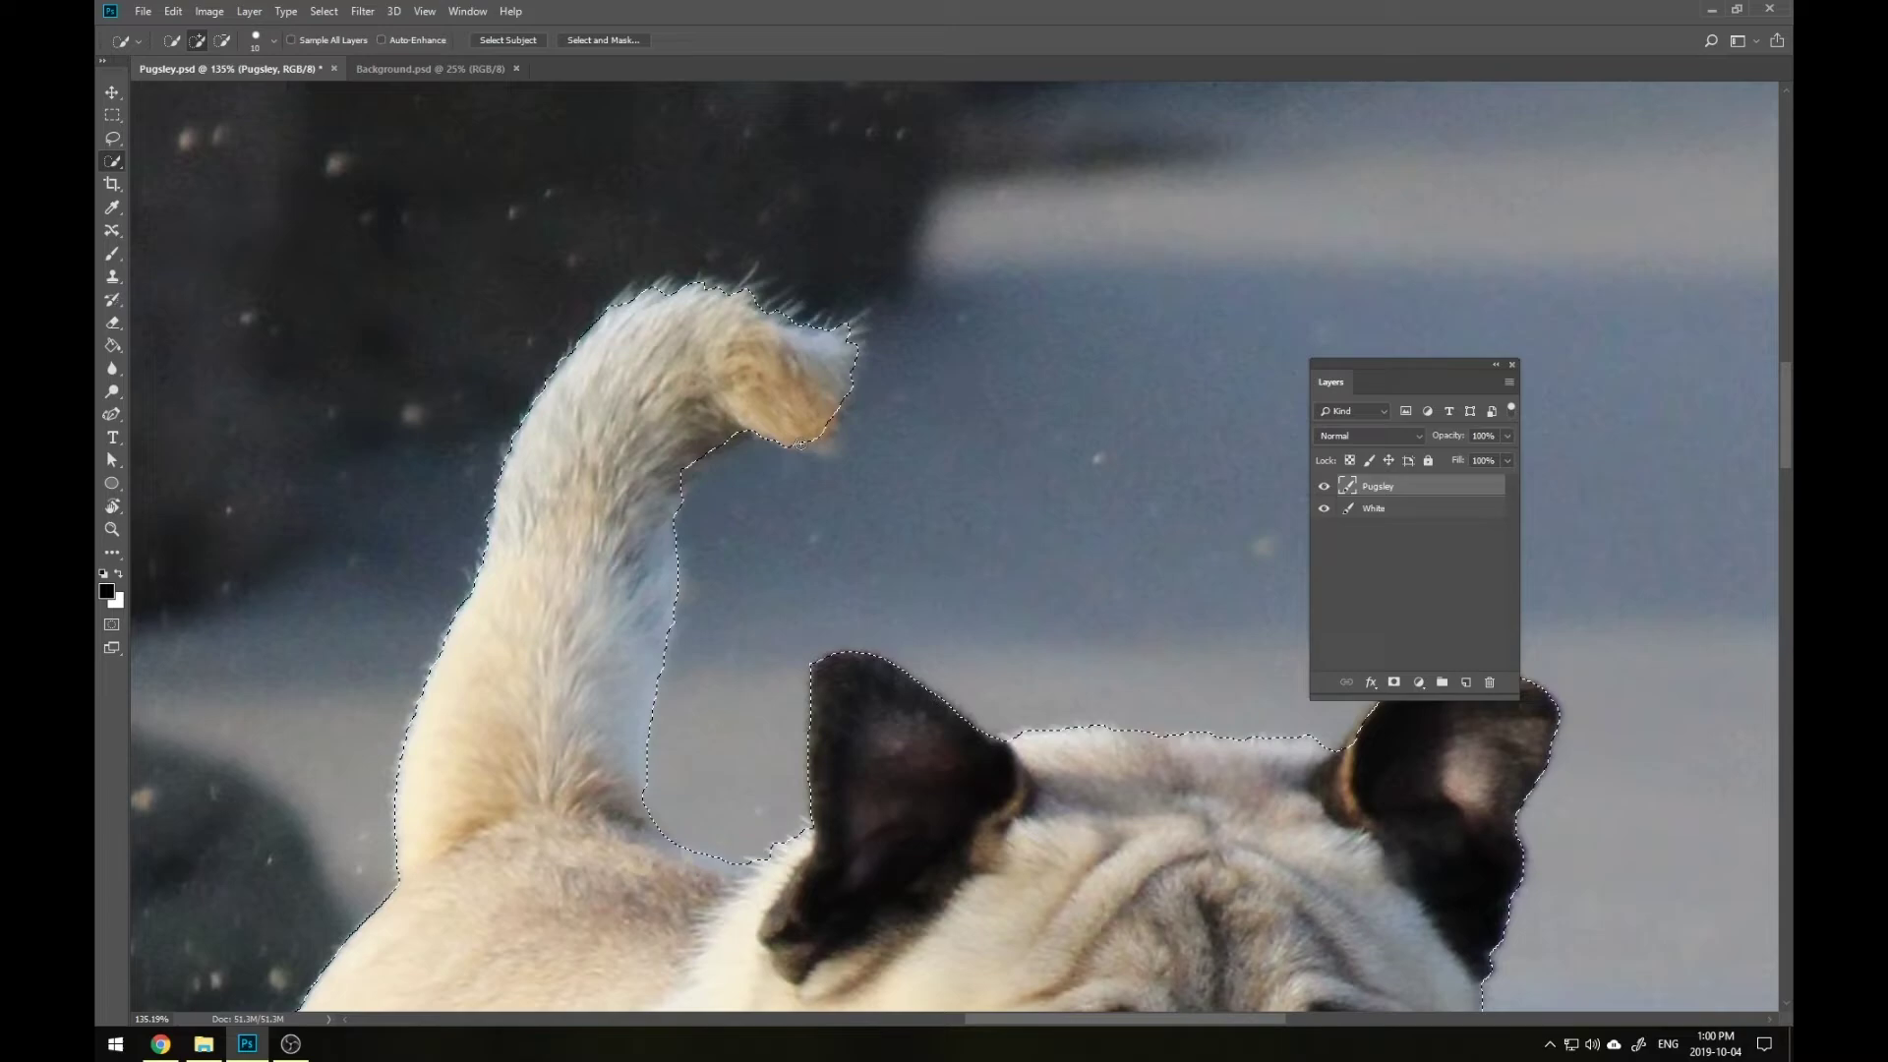
key("ctrl+minus")
key("ctrl+minus")
key("bracketleft")
scroll(853, 394, "down", 3)
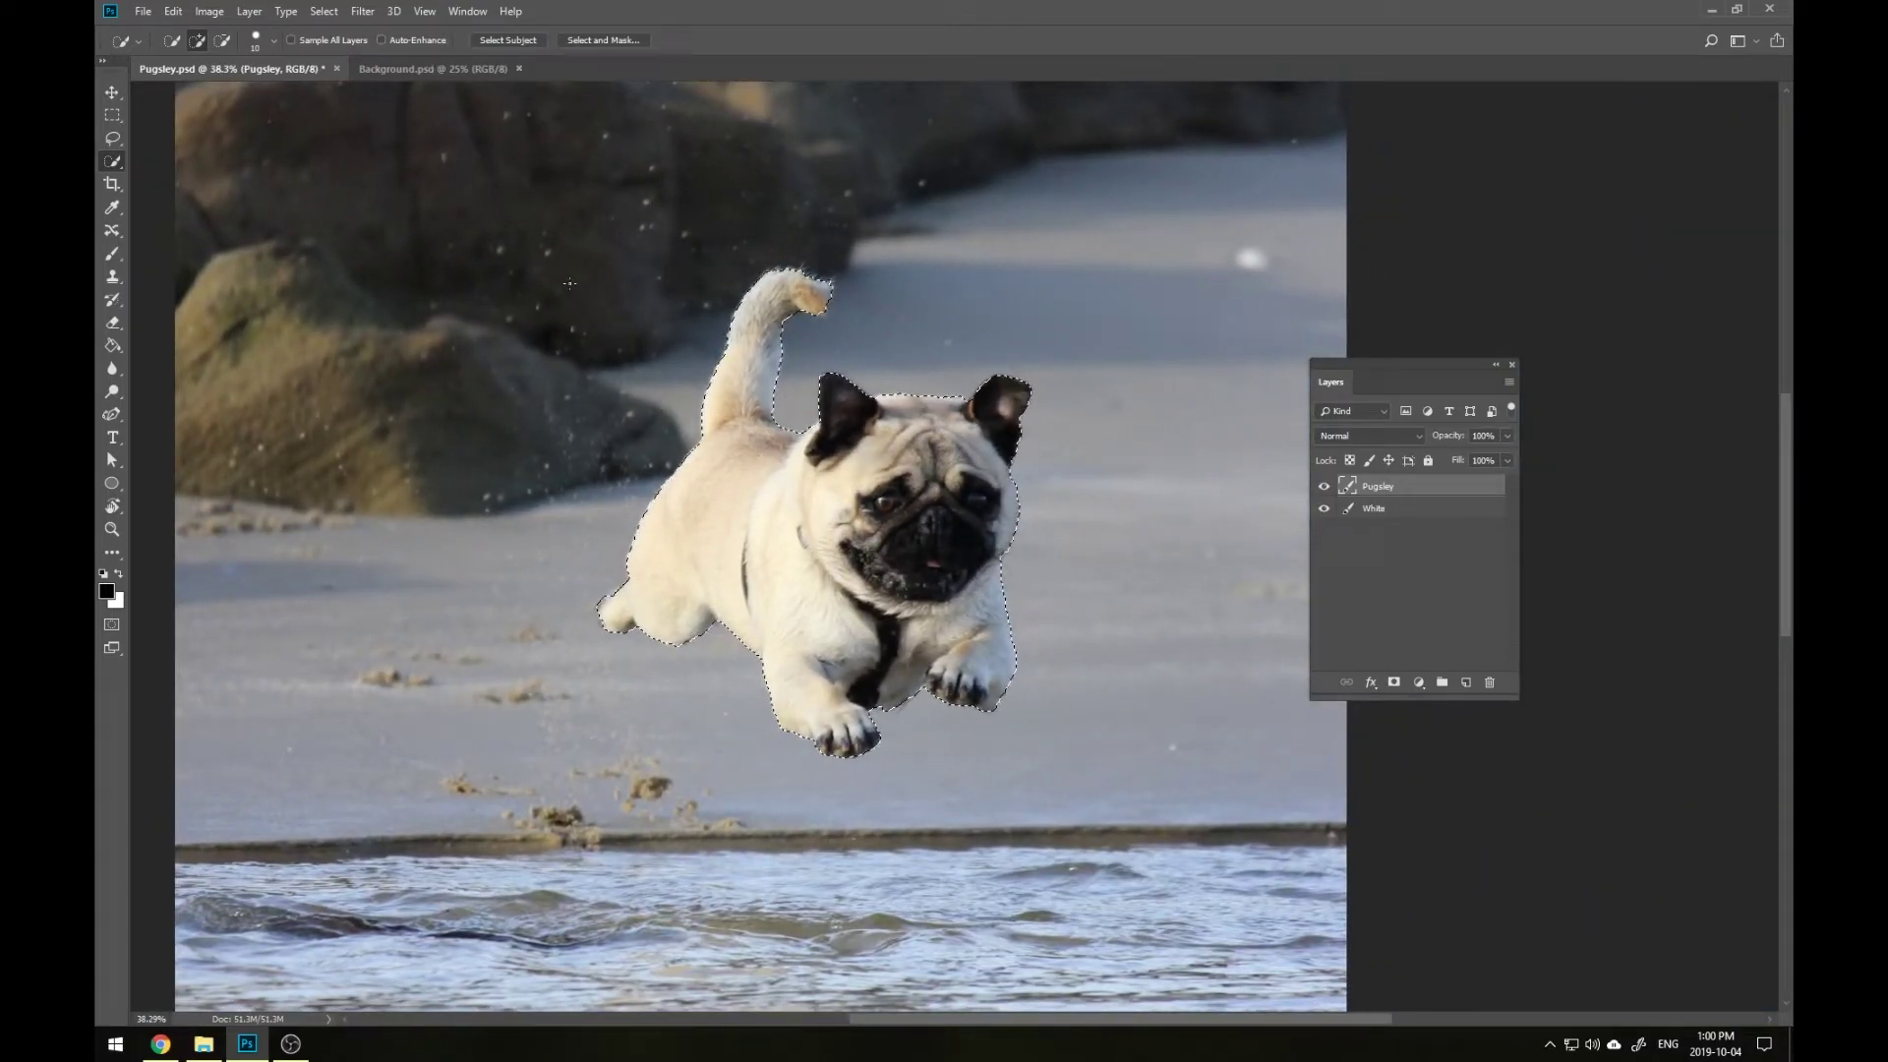
Open Select and Mask and raise Transparency to 100% to hide the beach
left_click(324, 10)
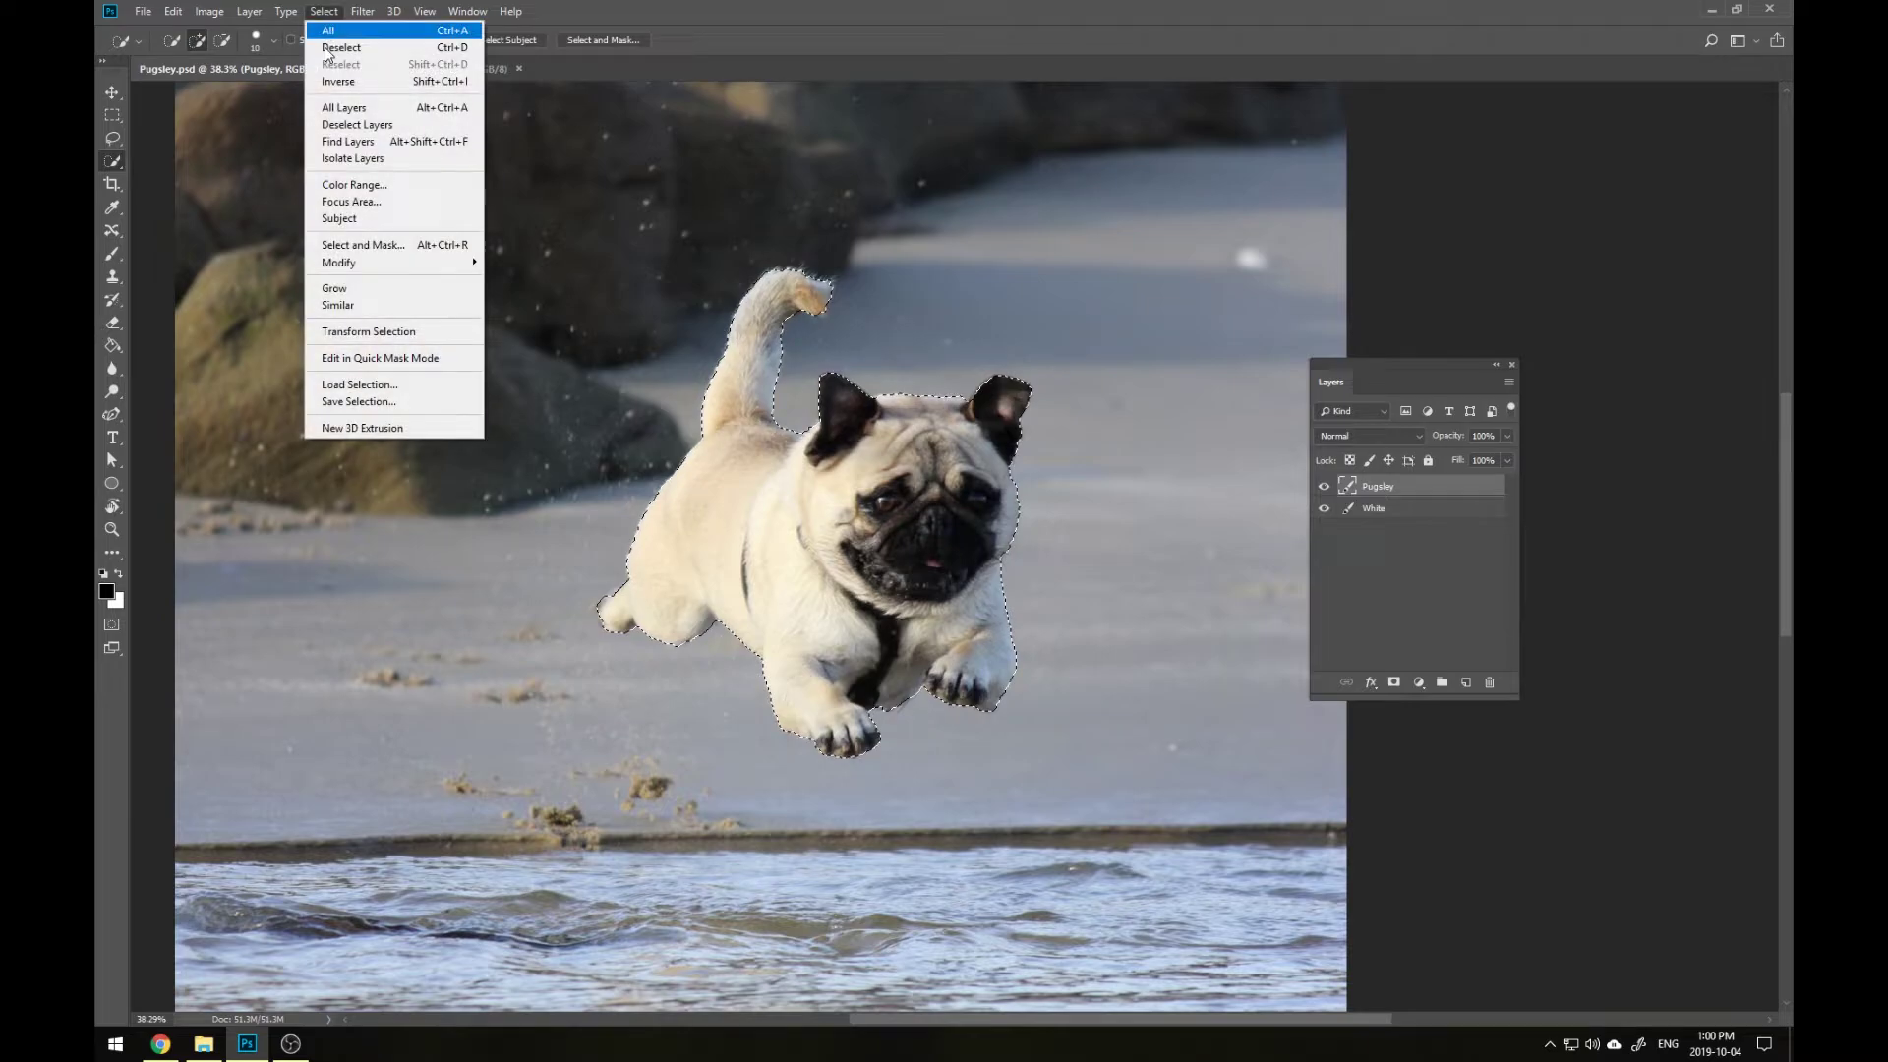
left_click(419, 248)
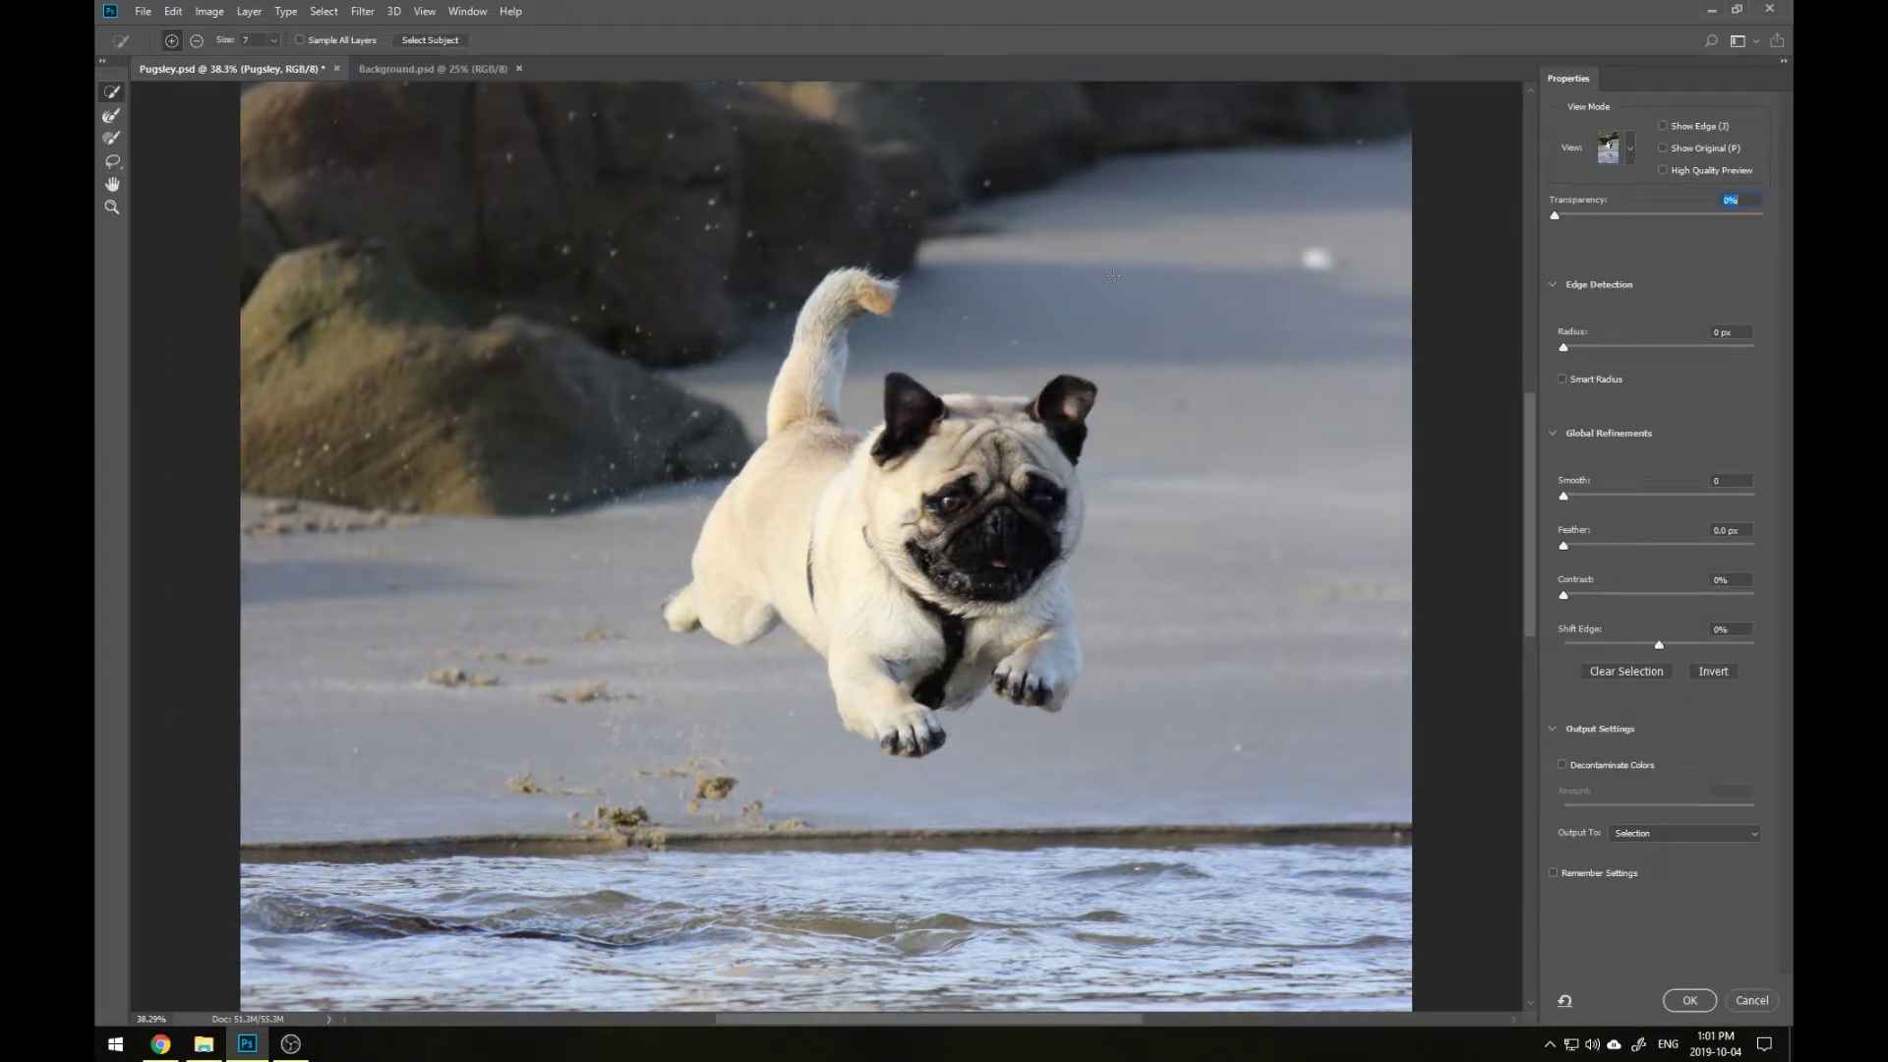
left_click_drag(1554, 219, 1767, 223)
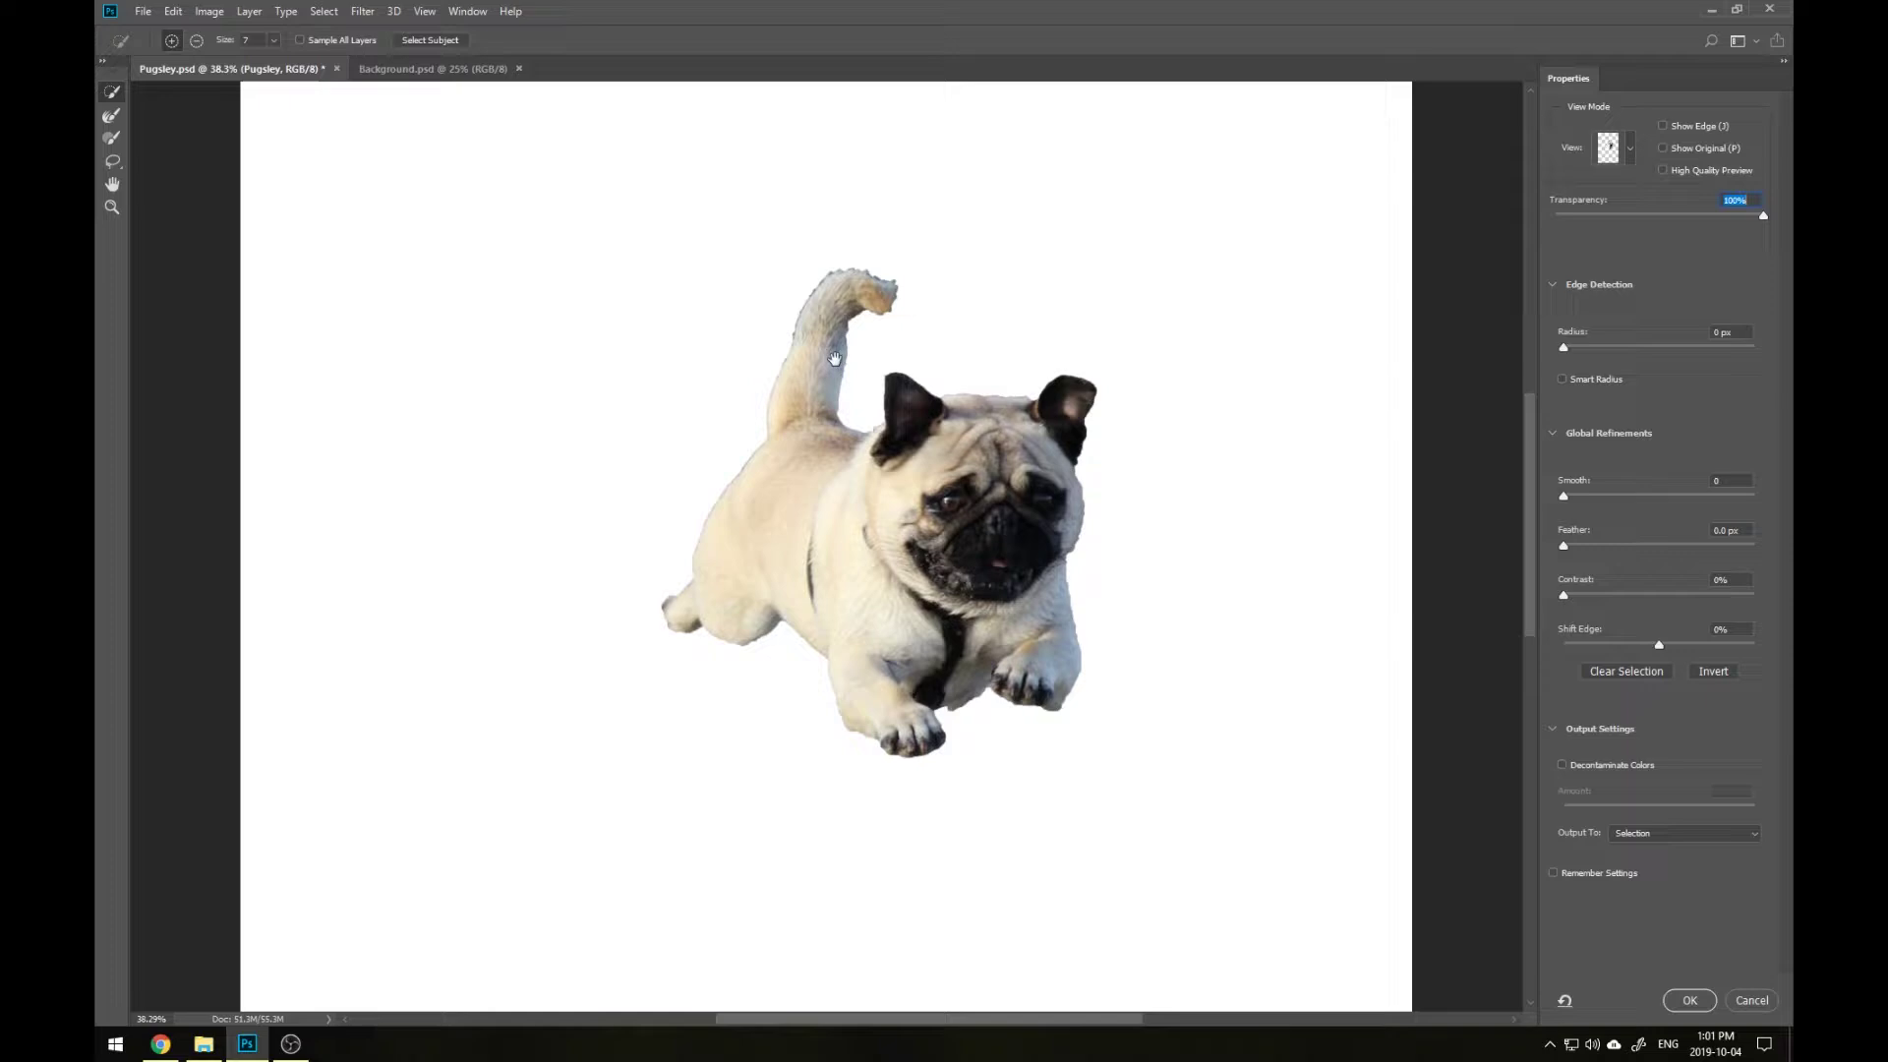
scroll(841, 359, "up", 3)
Set Shift Edge to about -10%, toggling Show Original with P to compare
left_click_drag(850, 374, 854, 306)
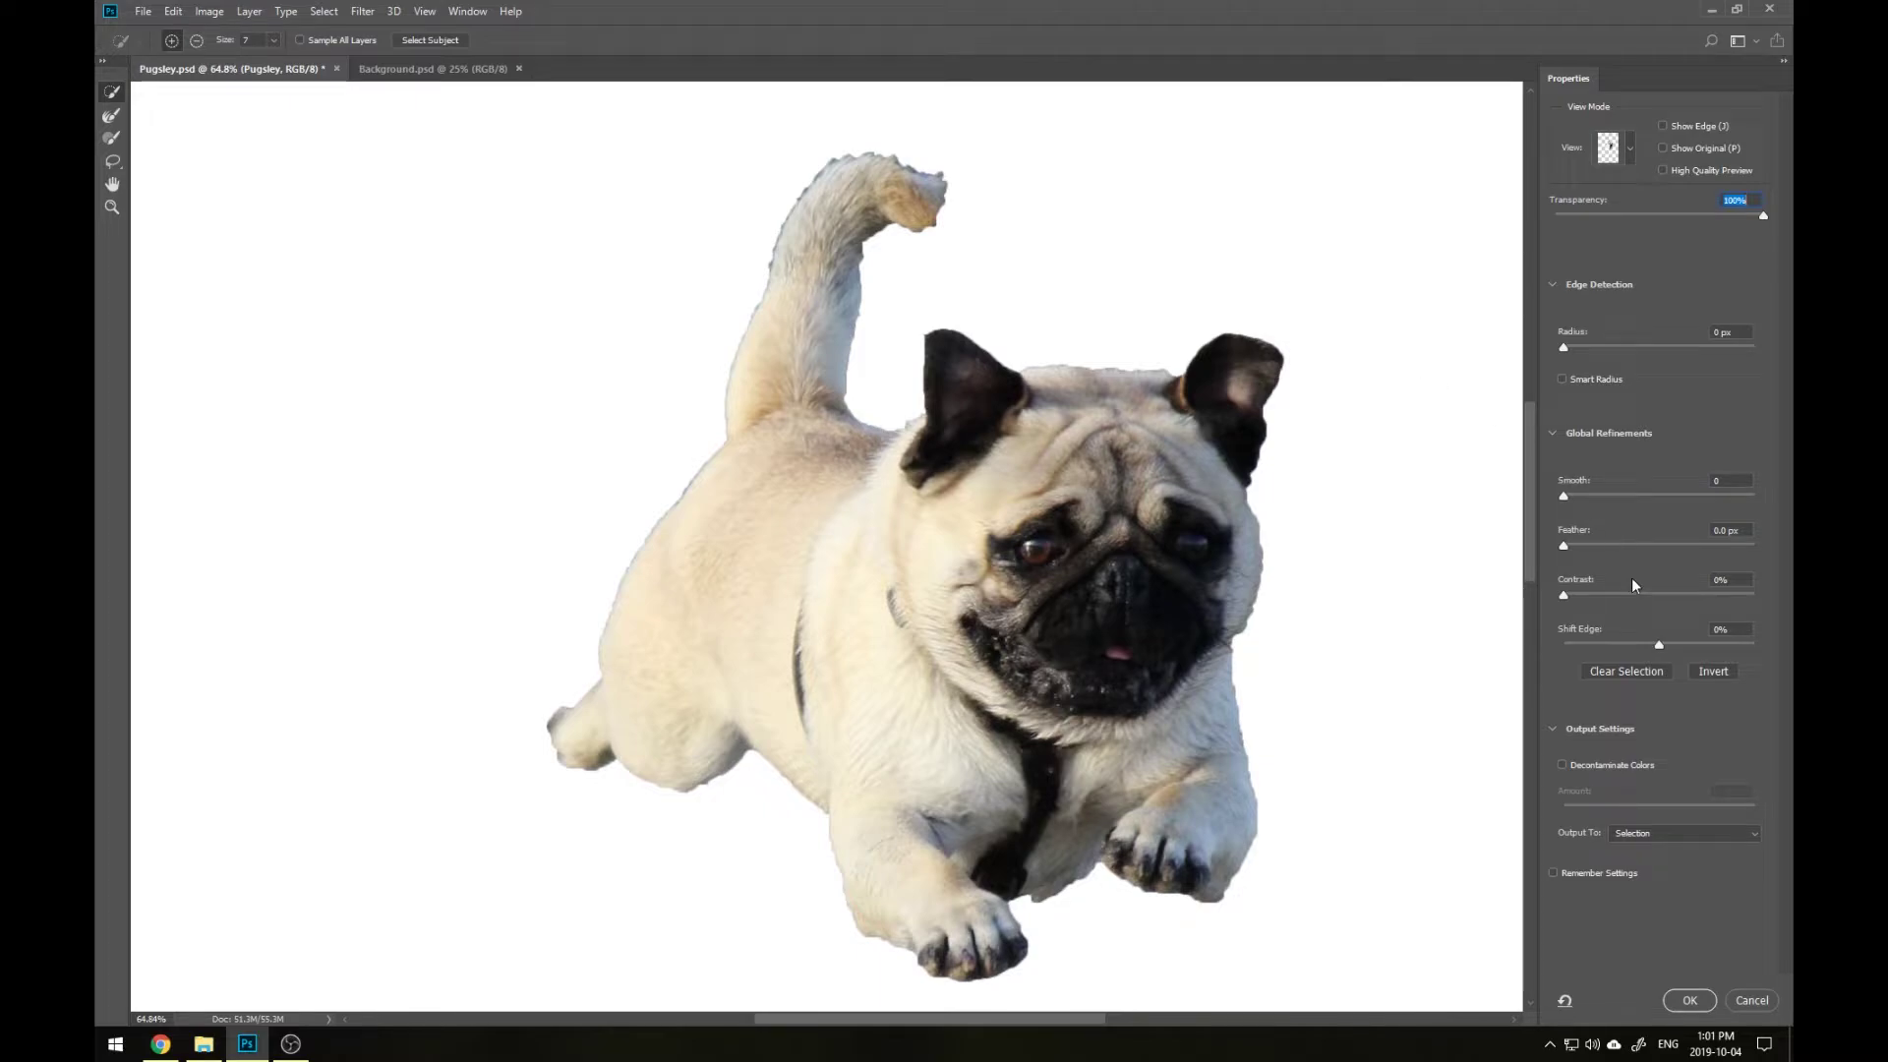
mouse_move(1661, 645)
left_mouse_down()
mouse_move(1685, 641)
mouse_move(1605, 647)
mouse_move(1662, 645)
mouse_move(1614, 651)
mouse_move(1644, 647)
left_mouse_up()
key("p")
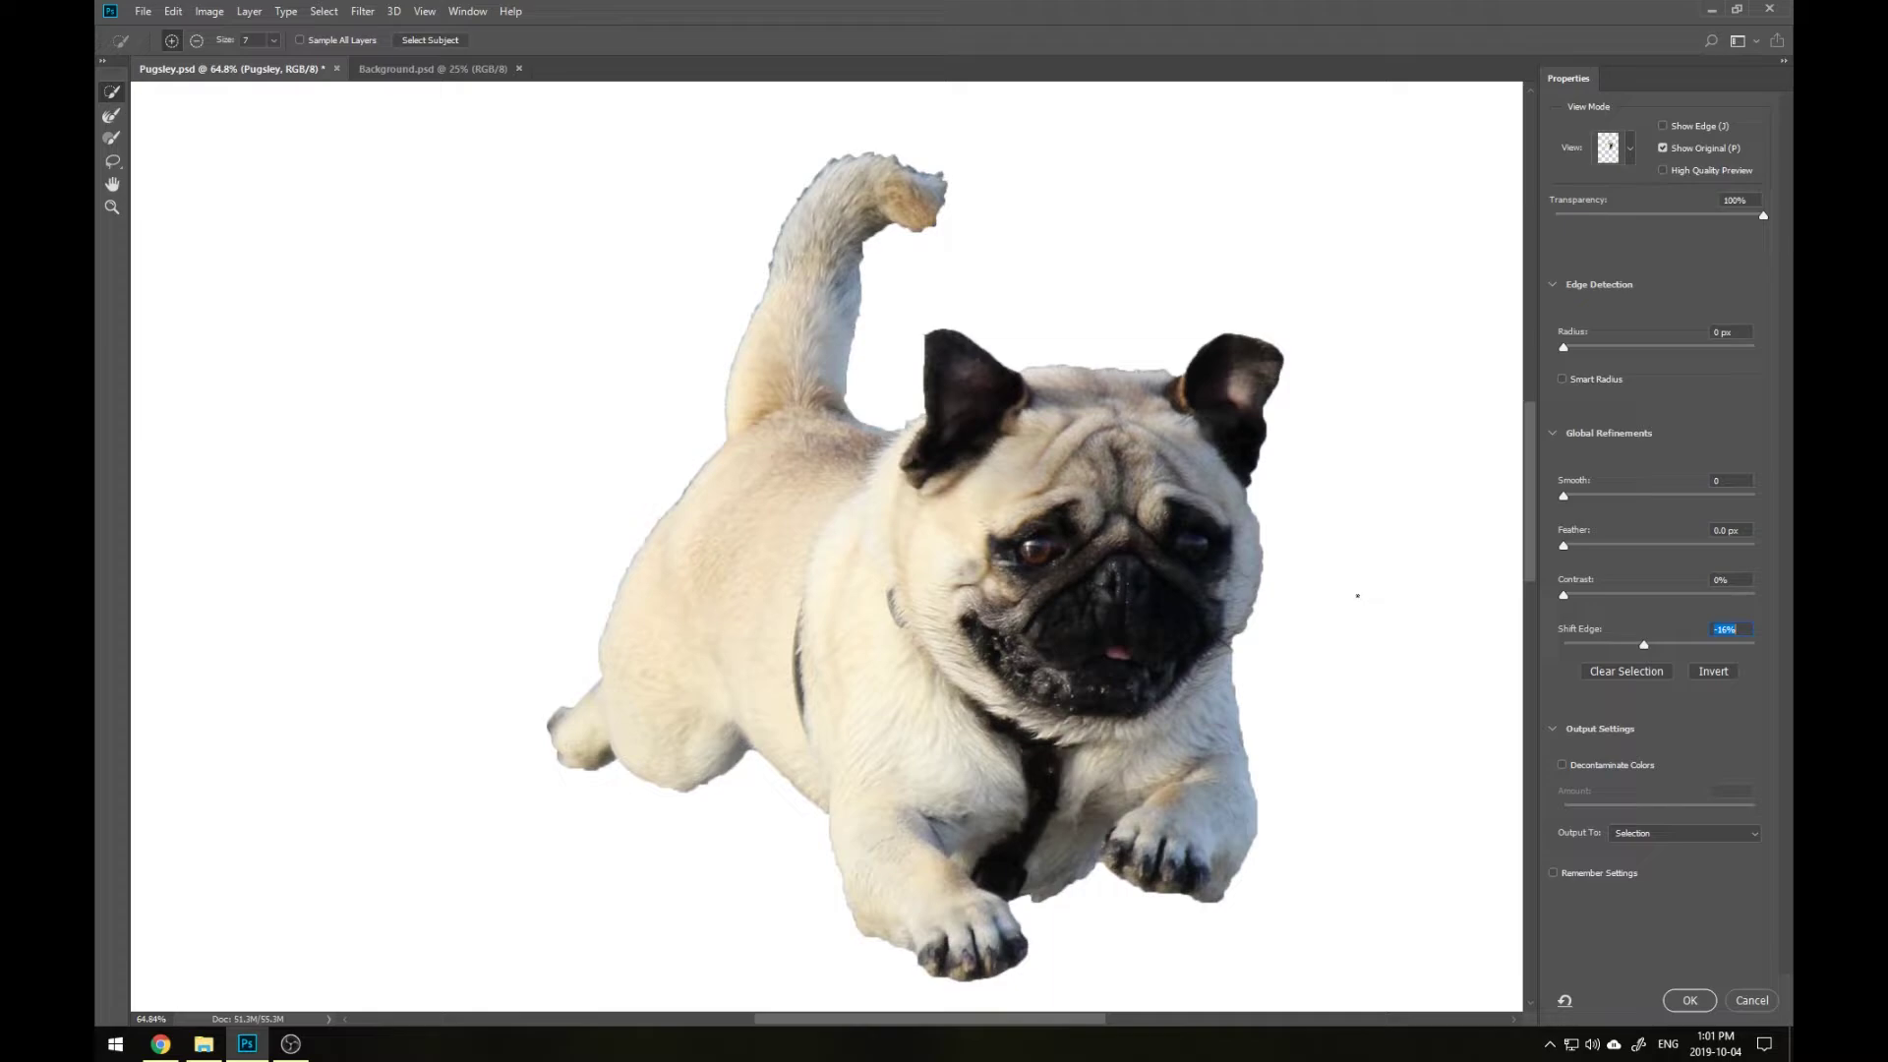
key("p")
Paint the Refine Edge Brush along the tail tip, top and left edges
left_click(111, 115)
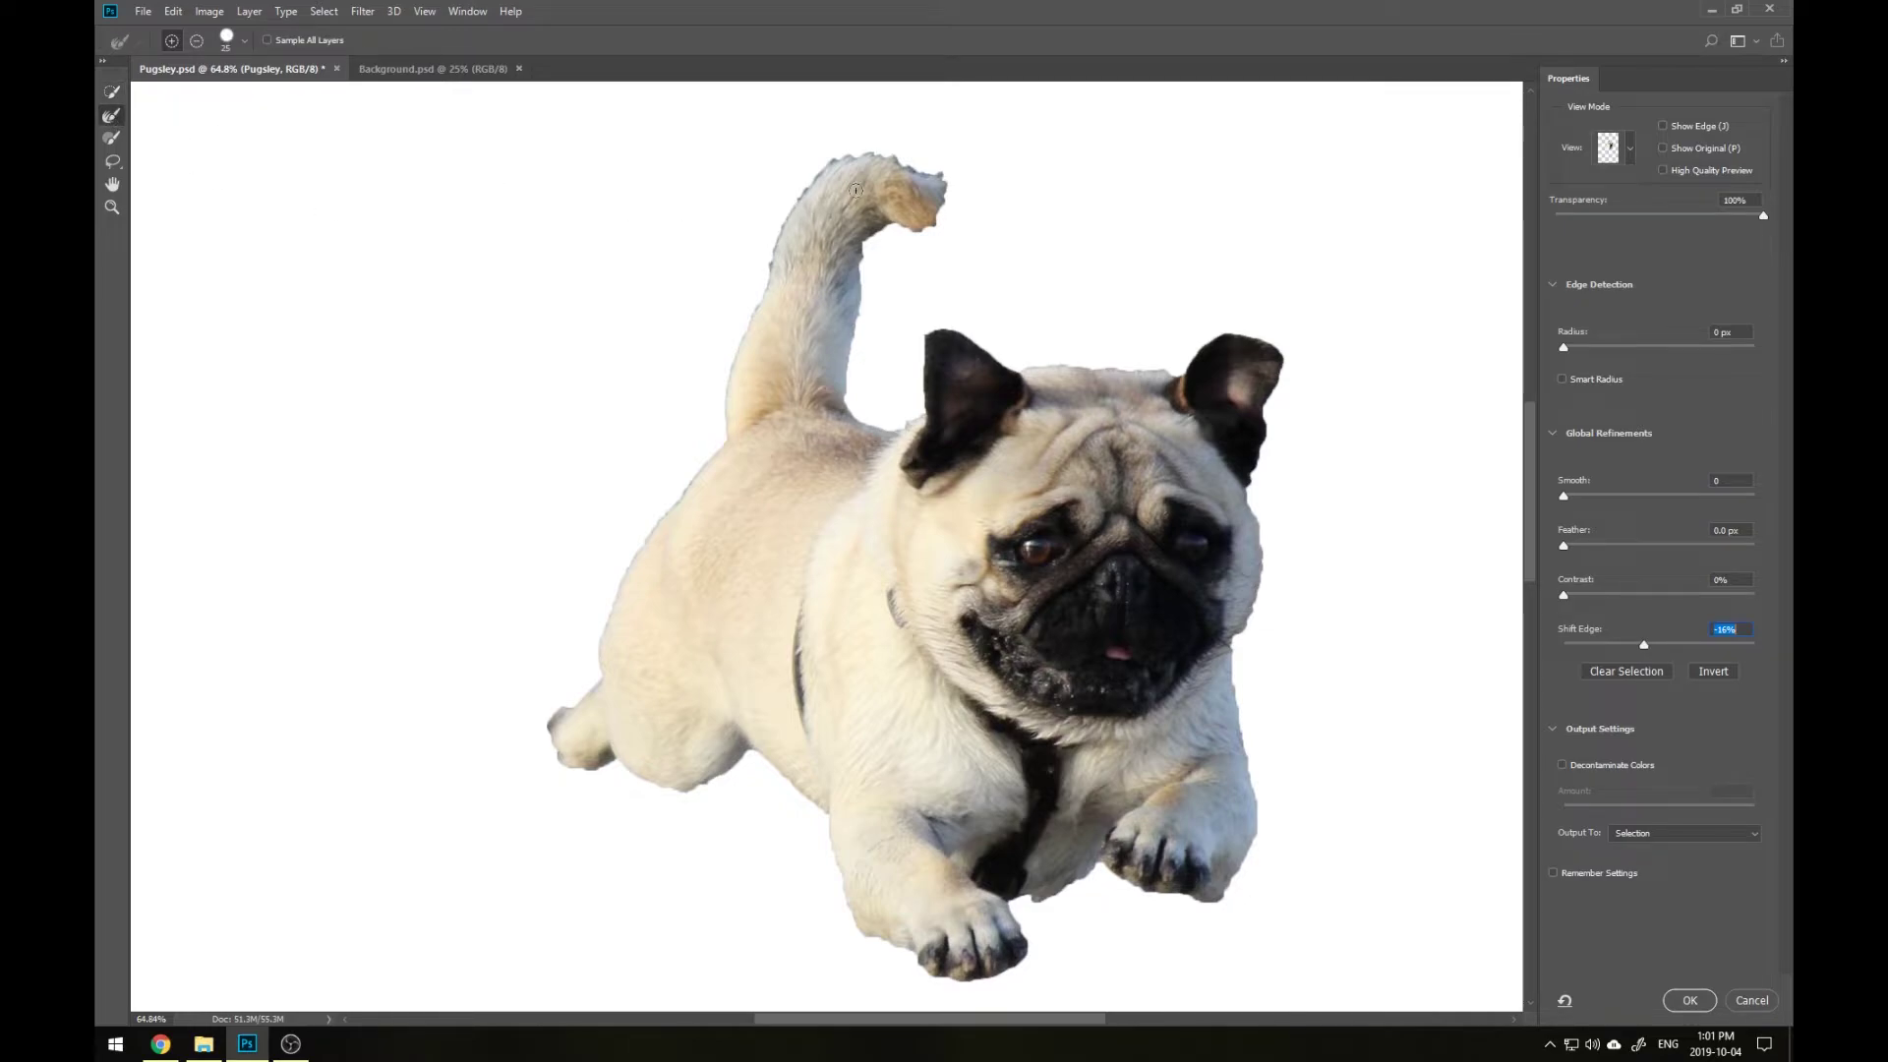
left_click_drag(934, 175, 946, 184)
scroll(976, 235, "up", 3)
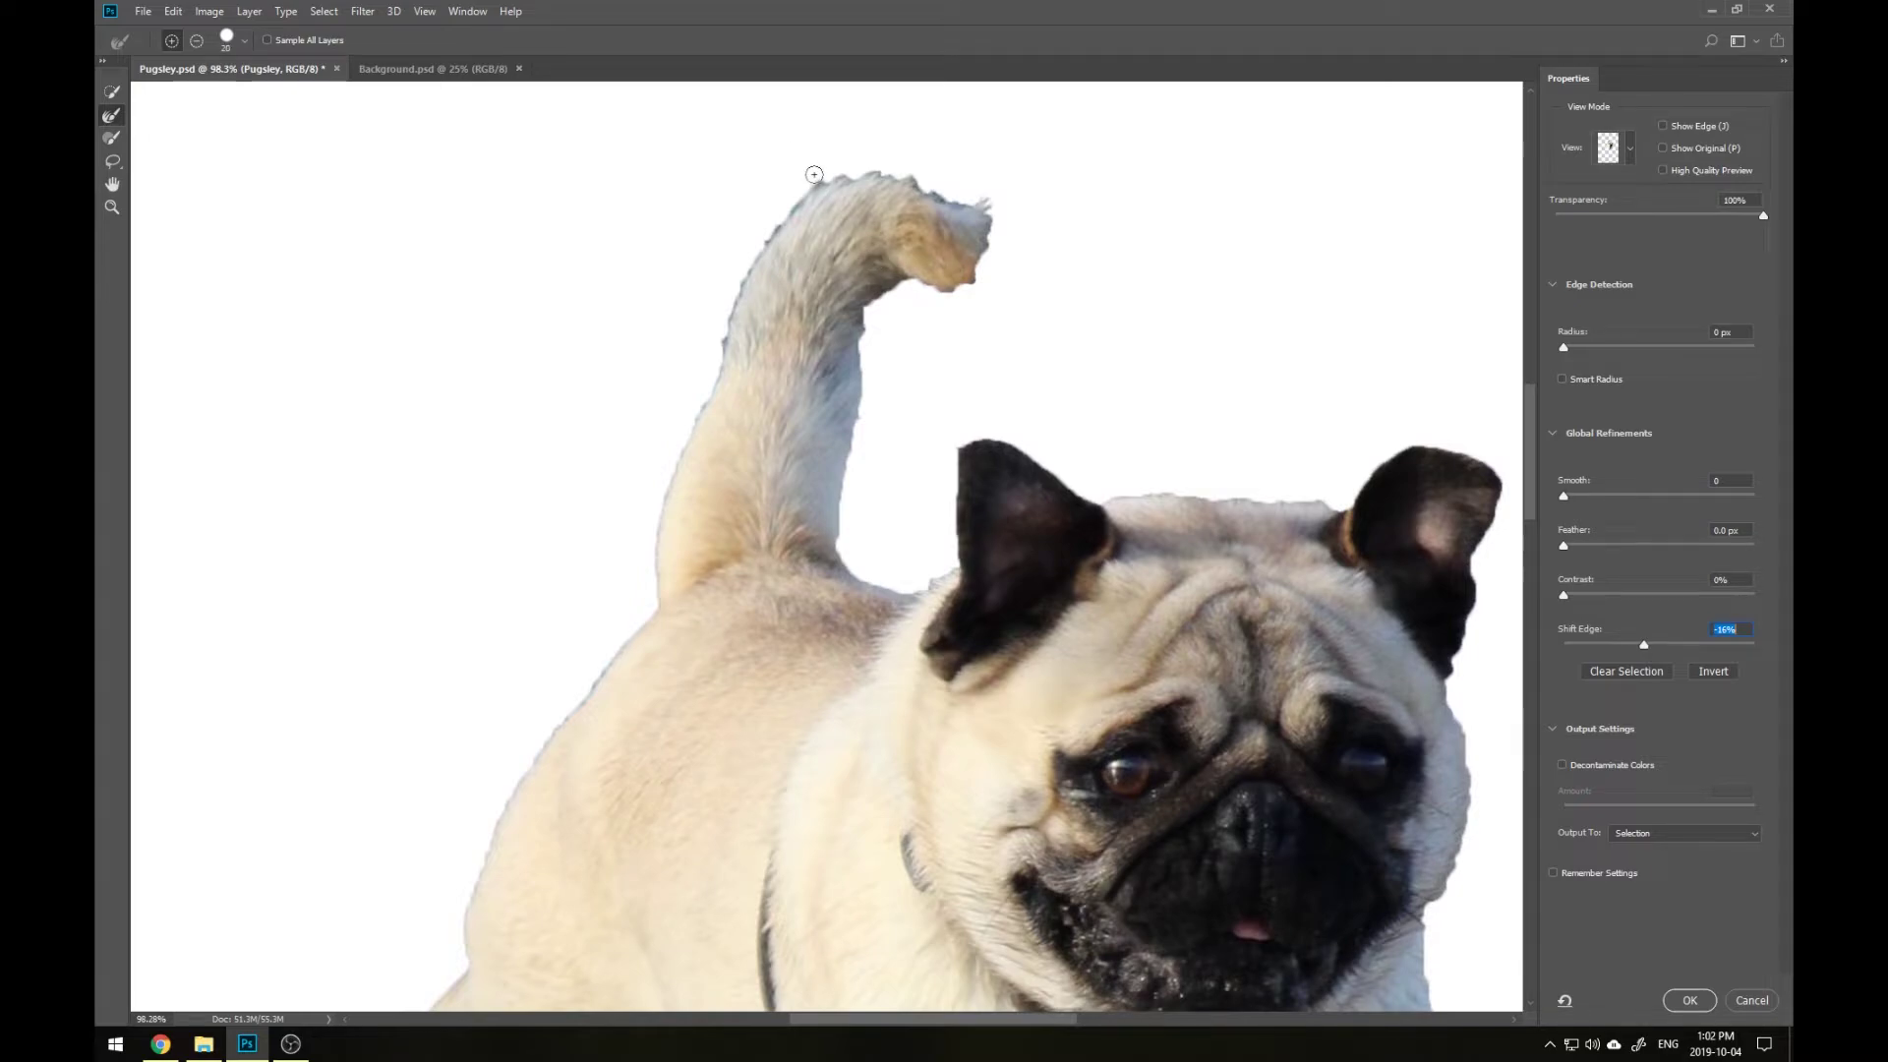
key("bracketleft")
mouse_move(819, 183)
left_mouse_down()
mouse_move(874, 156)
mouse_move(836, 181)
mouse_move(879, 169)
mouse_move(986, 204)
mouse_move(983, 267)
mouse_move(982, 237)
mouse_move(1010, 232)
mouse_move(979, 304)
mouse_move(991, 248)
left_mouse_up()
key("bracketright")
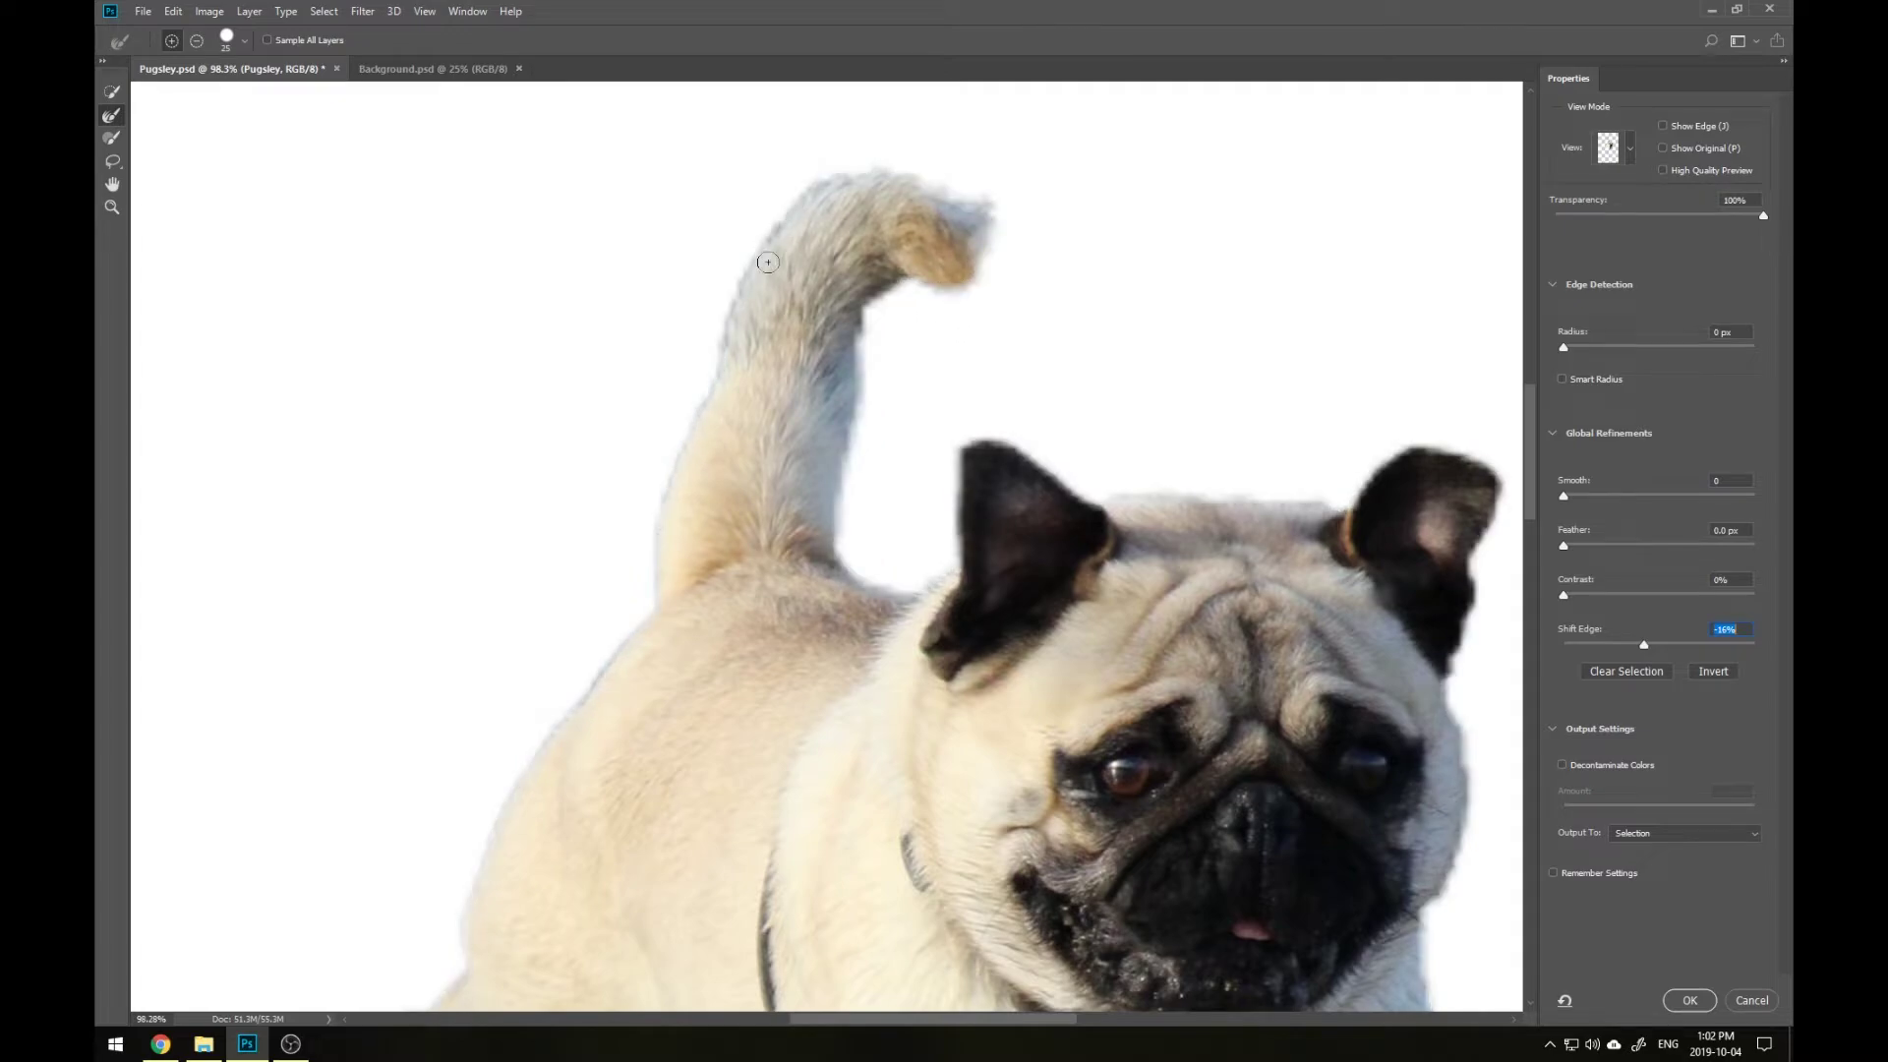
left_click_drag(724, 370, 701, 425)
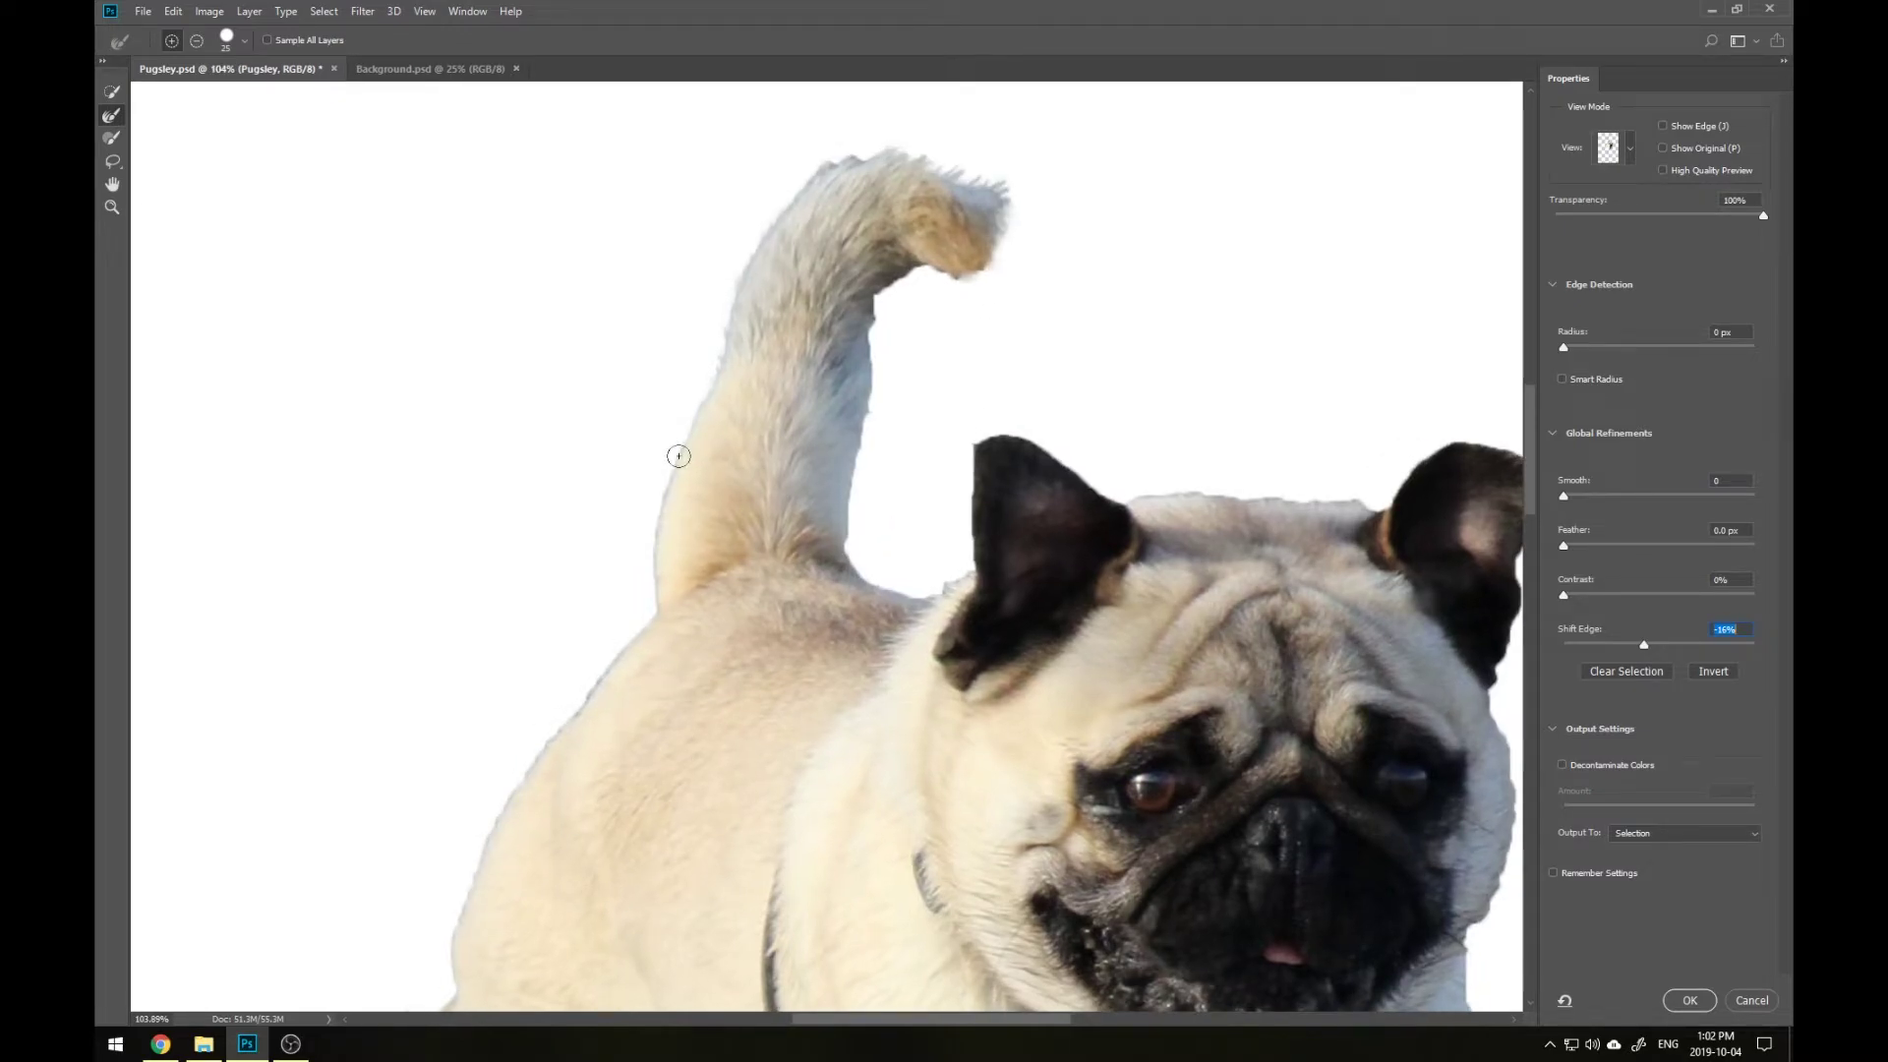
scroll(724, 438, "down", 2)
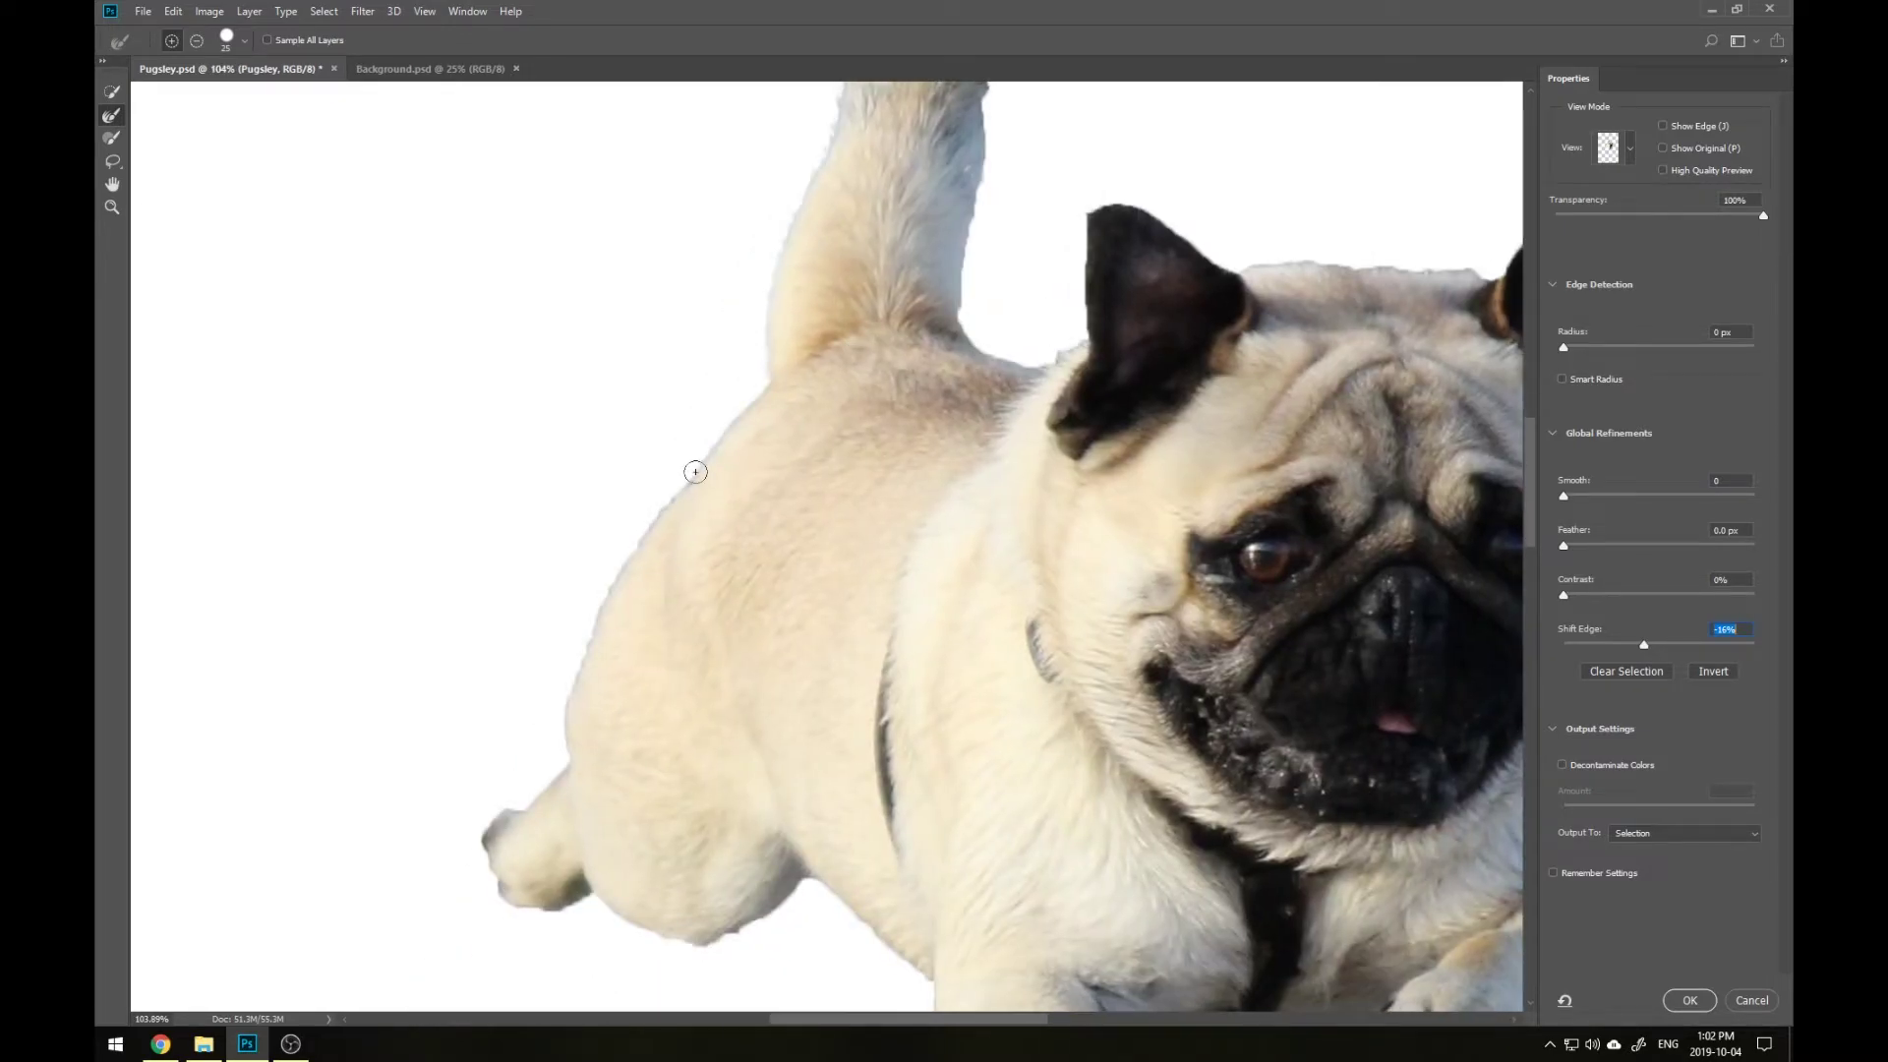
scroll(669, 509, "down", 2)
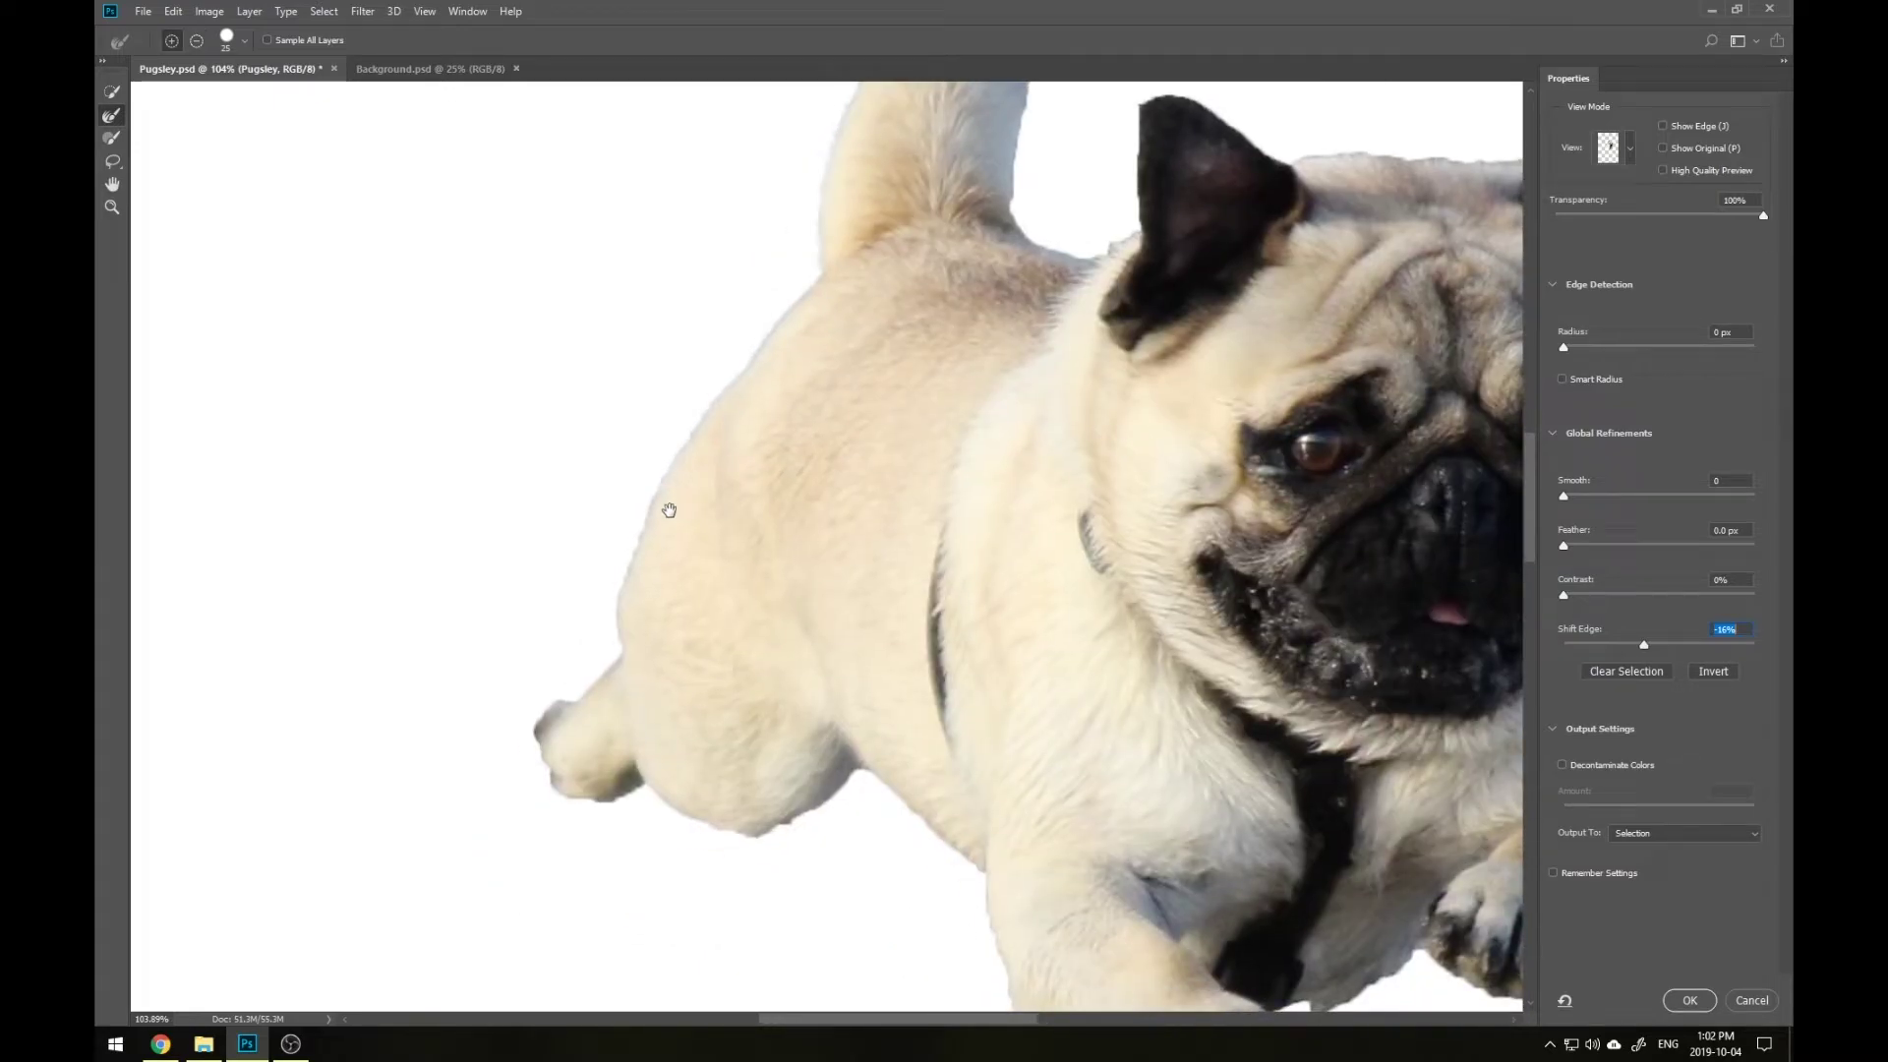
scroll(844, 436, "down", 2)
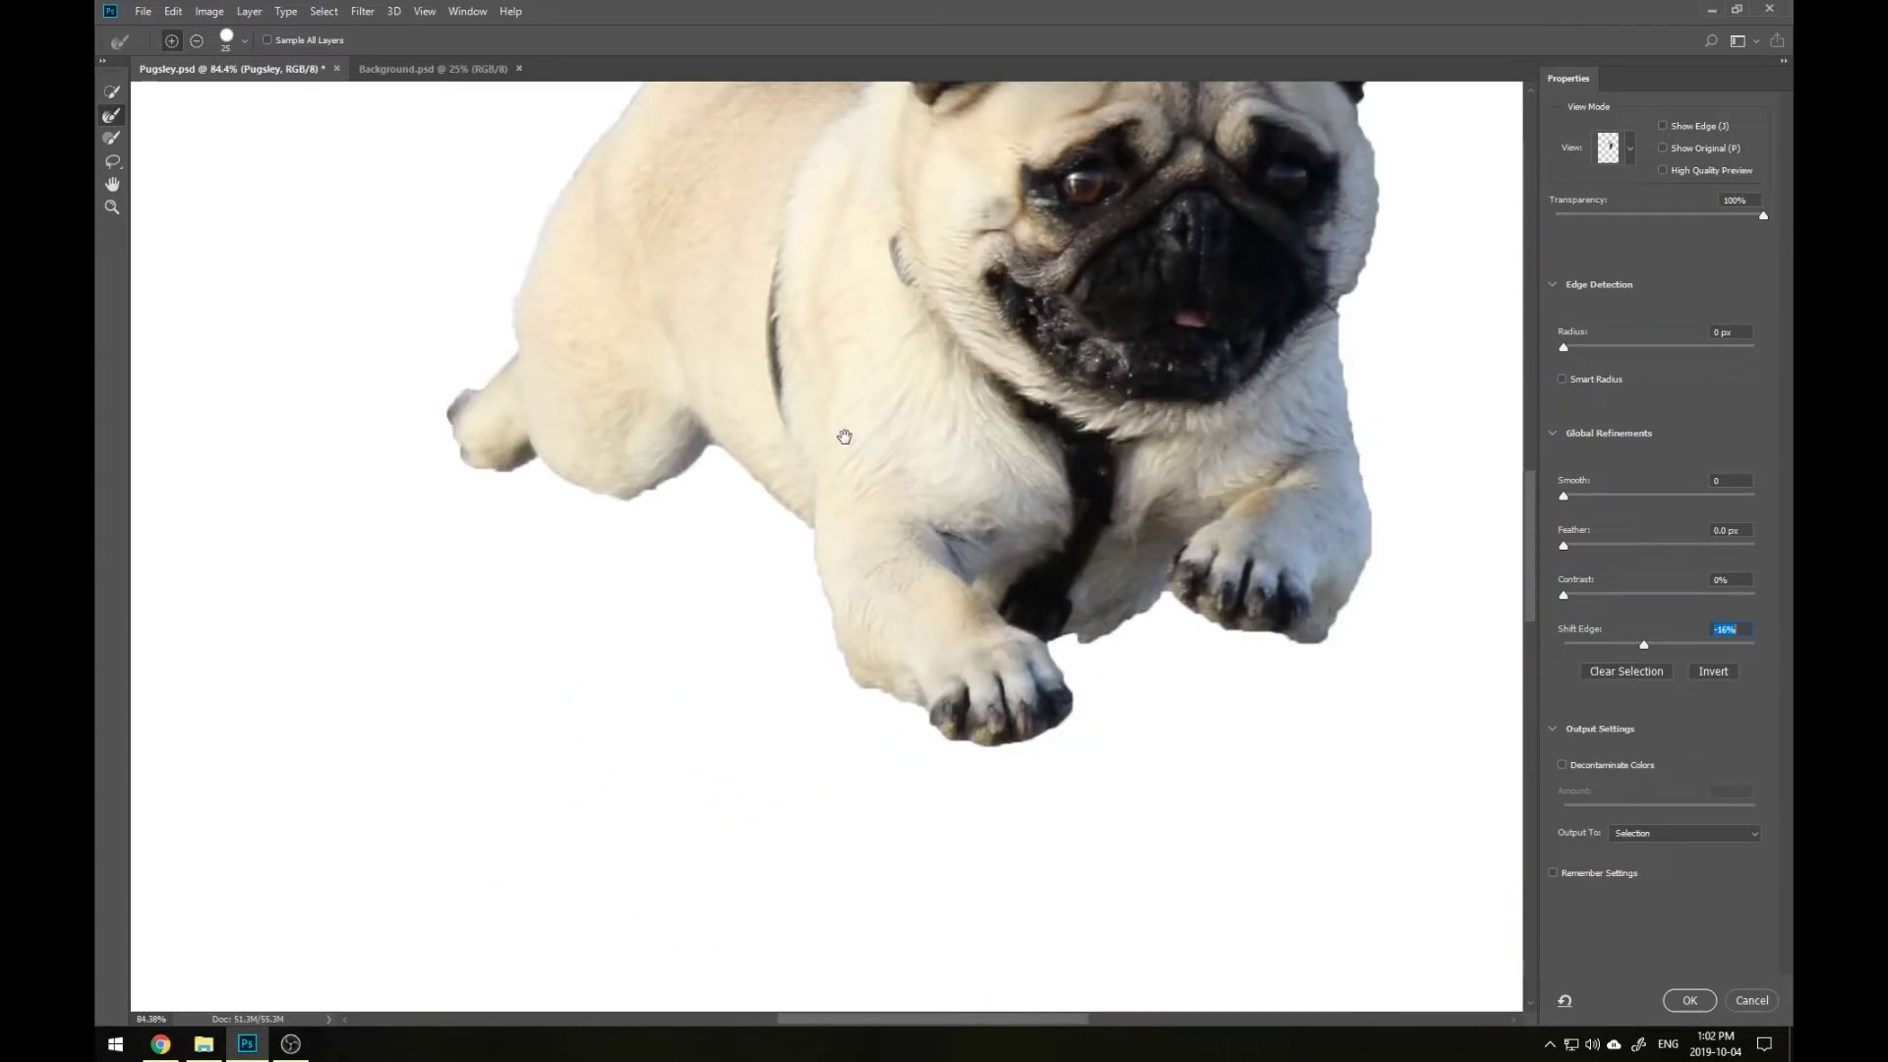
Refine the front paw edge and set Shift Edge to -31%
mouse_move(1762, 215)
left_mouse_down()
mouse_move(1619, 221)
mouse_move(1762, 215)
left_mouse_up()
key("bracketleft")
left_click_drag(1131, 607, 1138, 634)
scroll(1081, 634, "right", 3)
scroll(1043, 619, "up", 2)
key("bracketright")
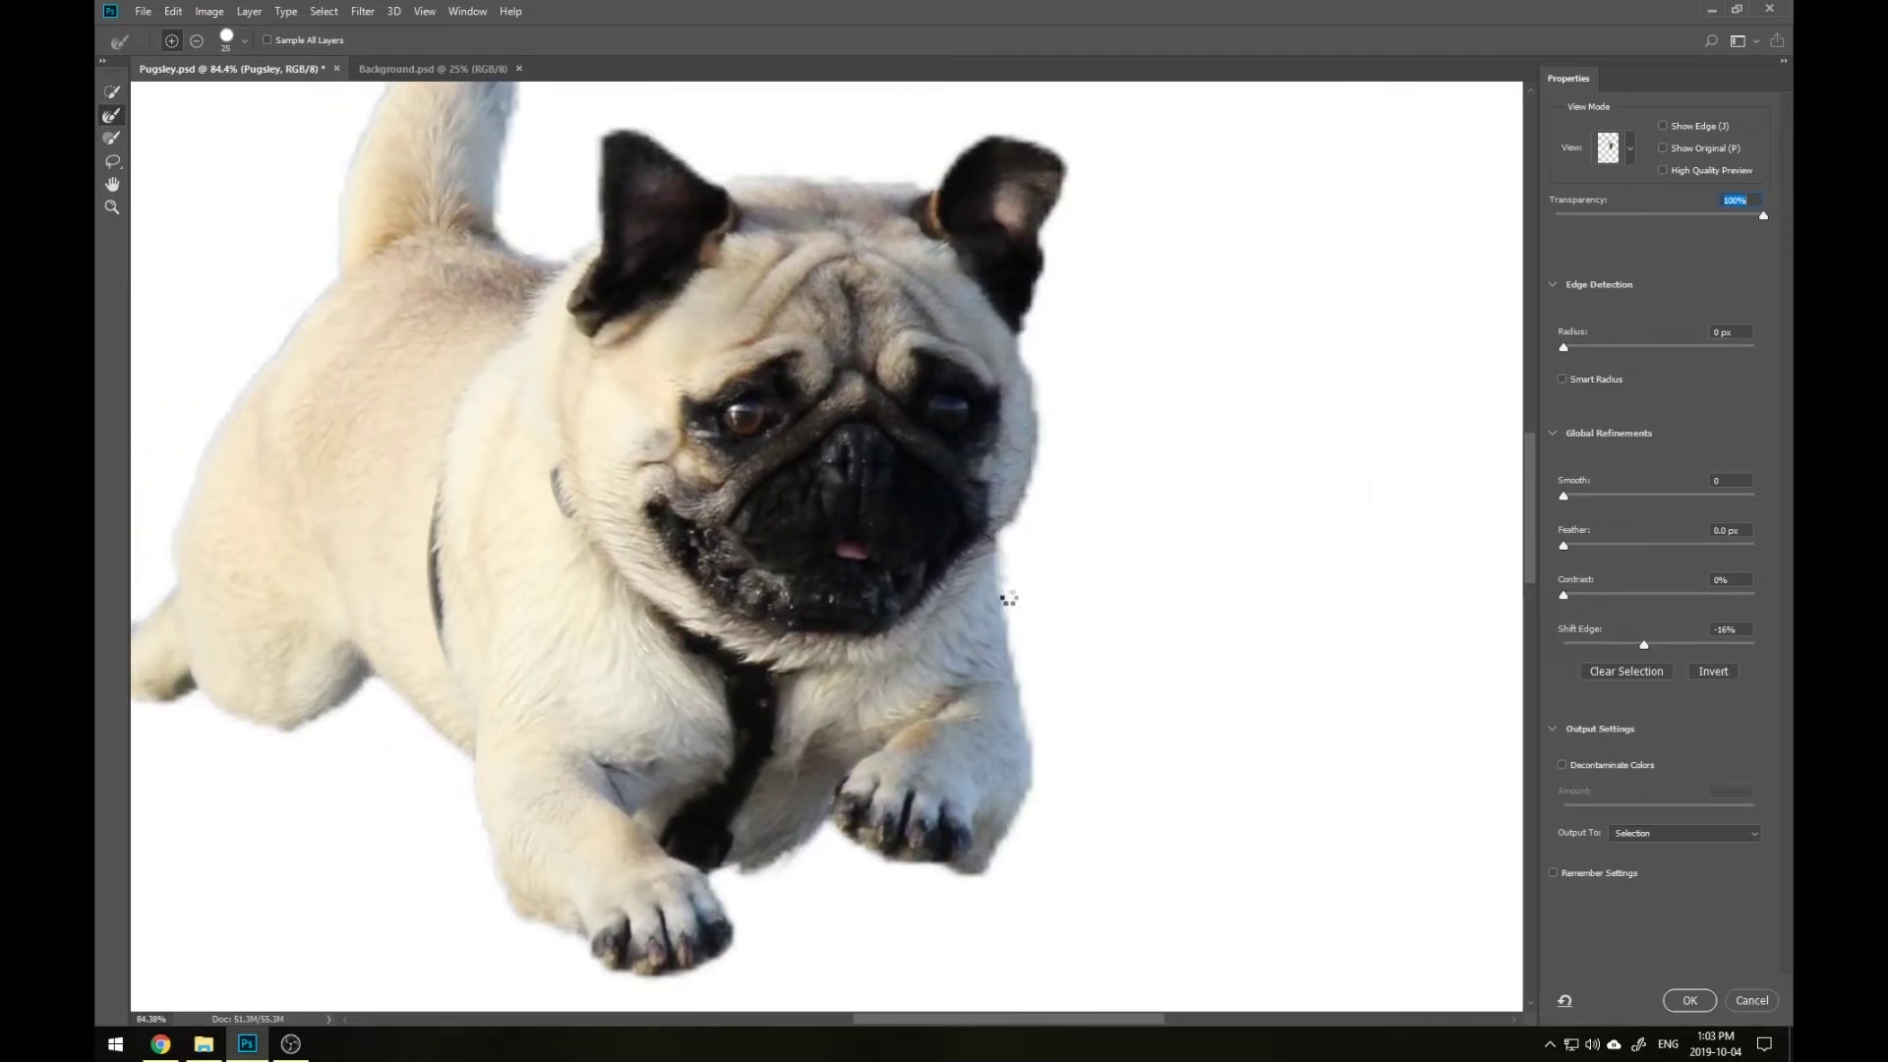
left_click_drag(743, 238, 832, 503)
key("bracketleft")
key("bracketleft")
key("bracketleft")
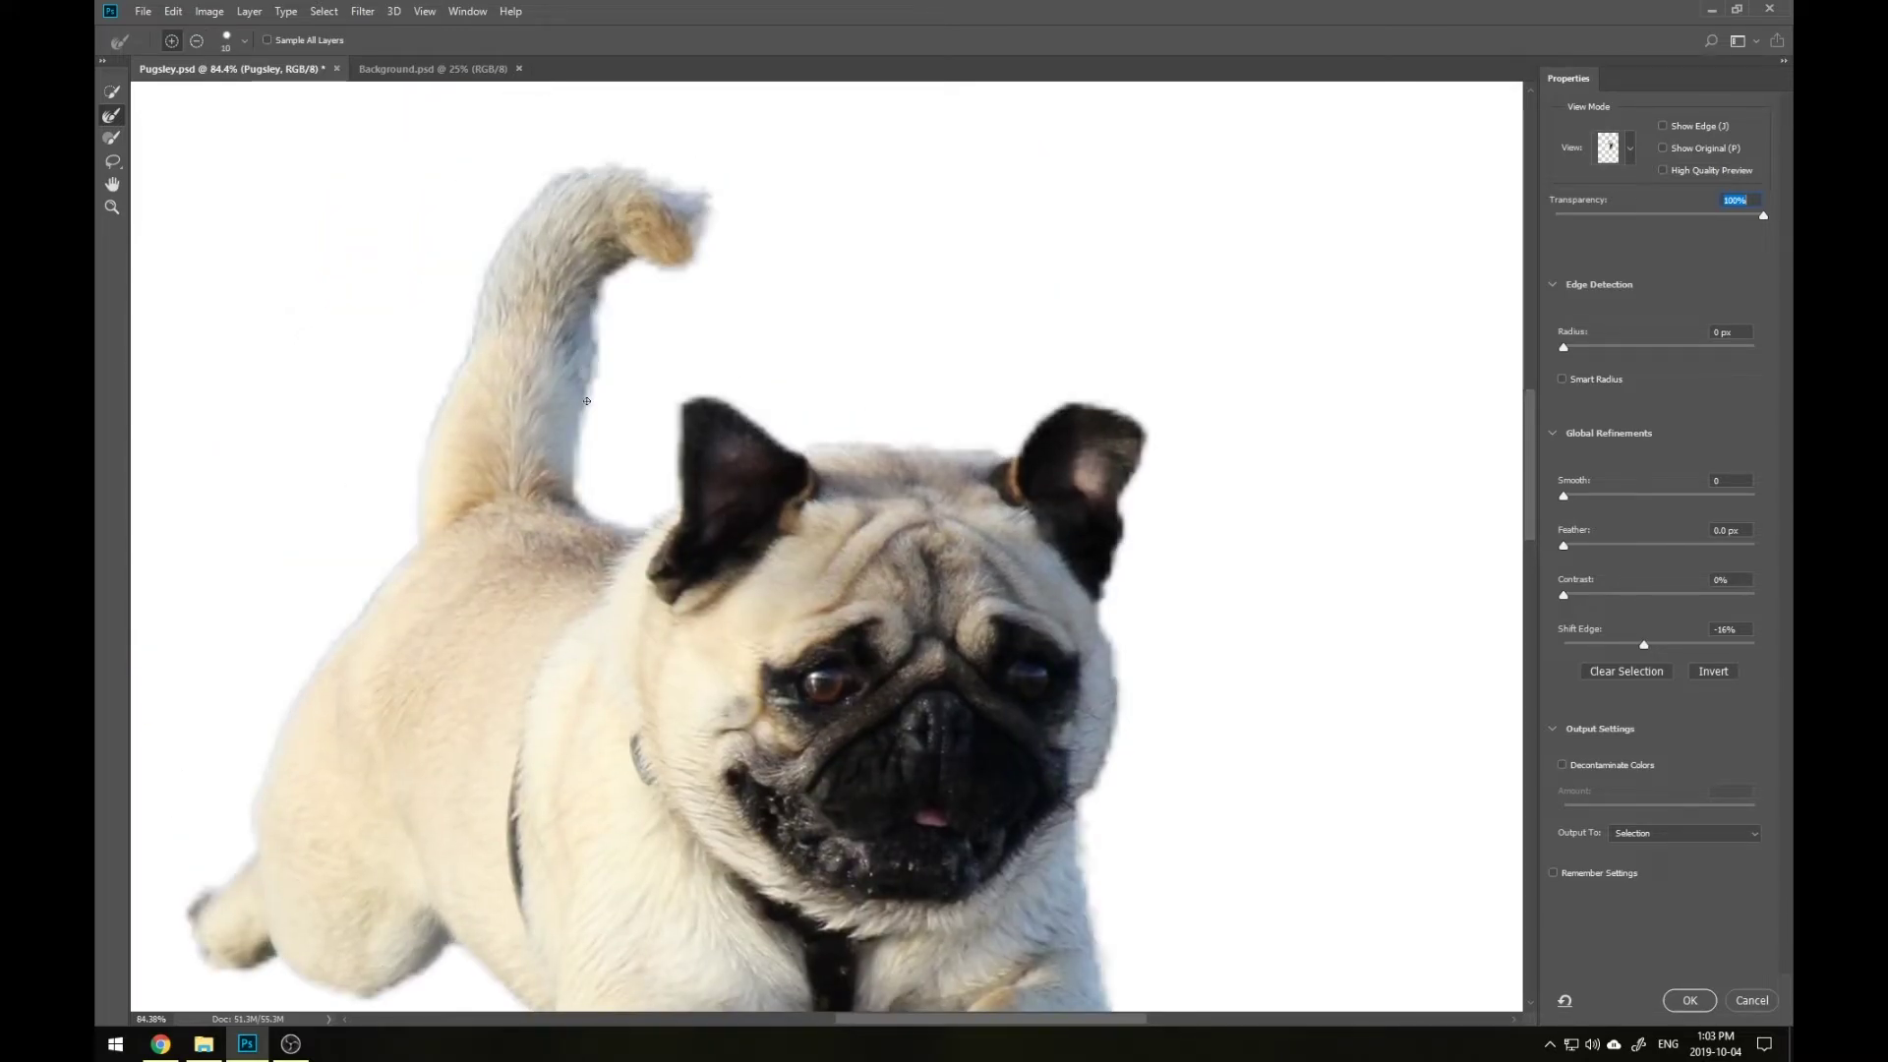
scroll(635, 458, "down", 3)
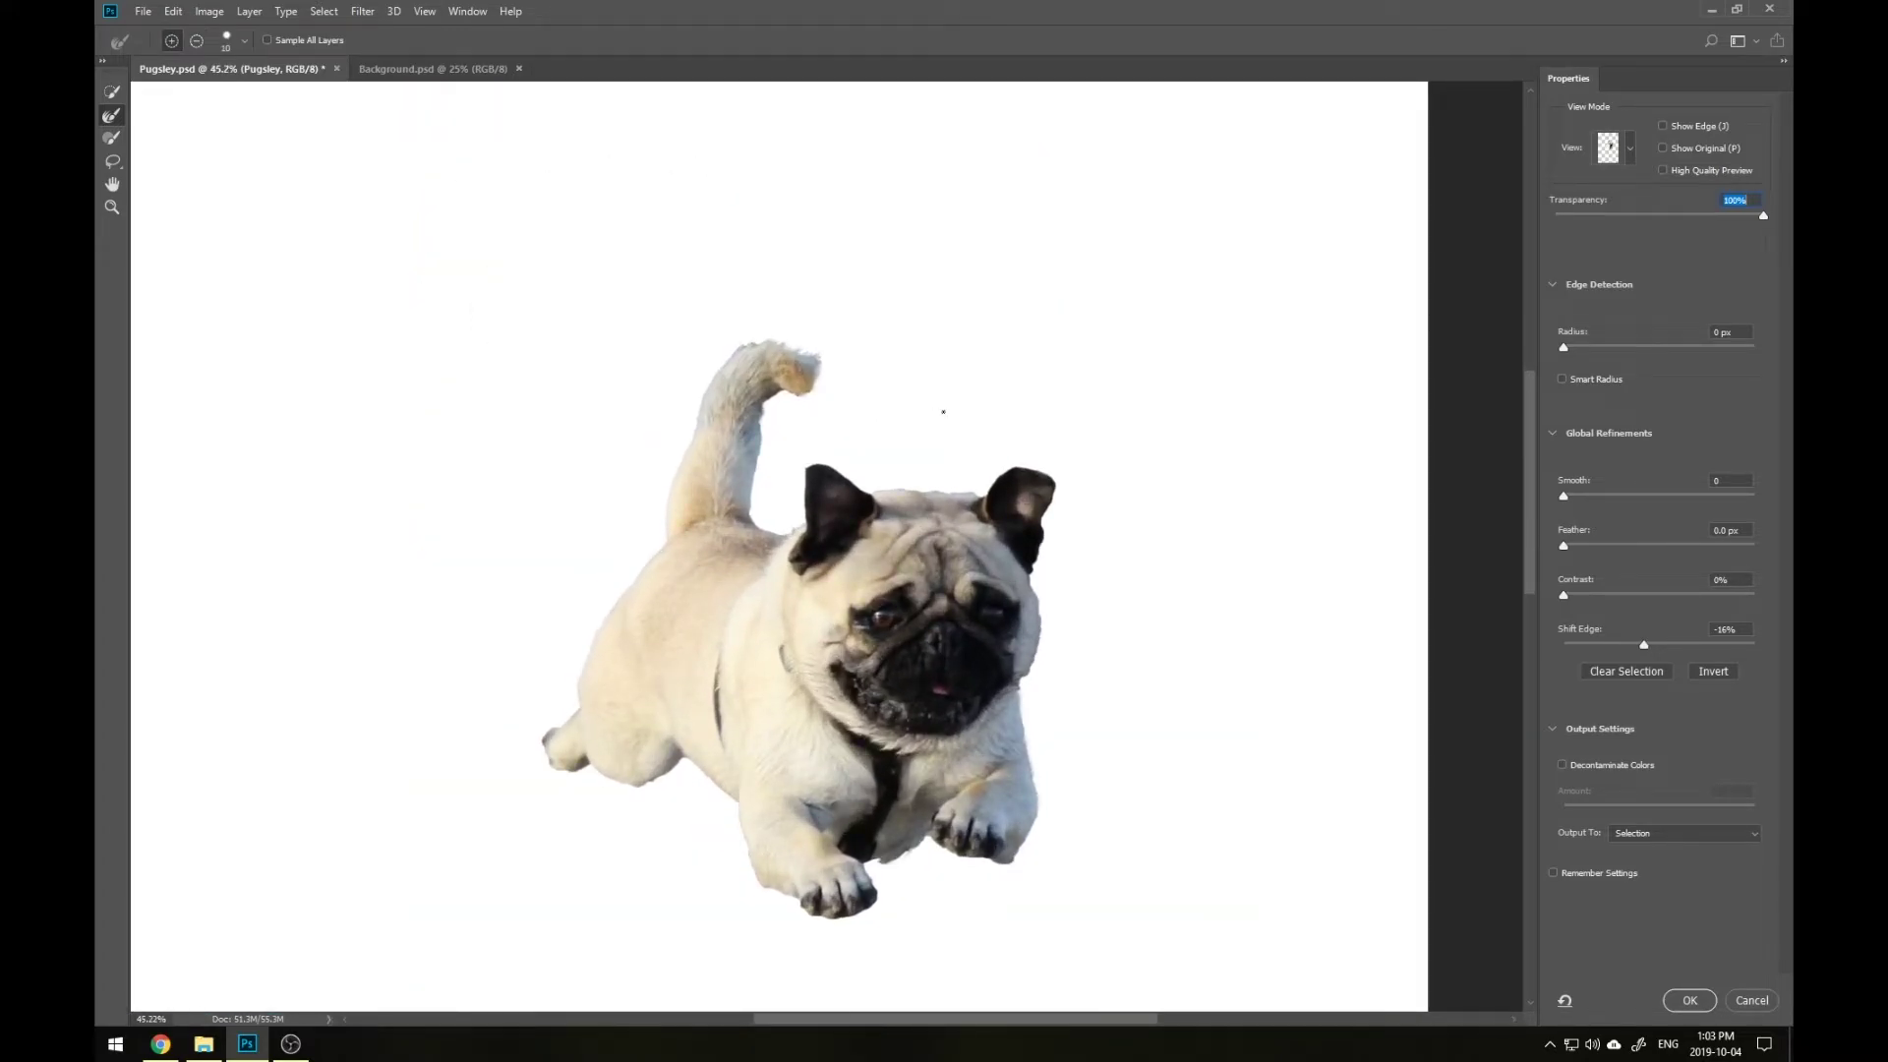
left_click_drag(1643, 645, 1631, 646)
Set Smooth 2 and Feather 1.4 px, nudge Shift Edge inward, and switch the brush to subtract
left_click_drag(1565, 545, 1577, 498)
scroll(1251, 718, "up", 3)
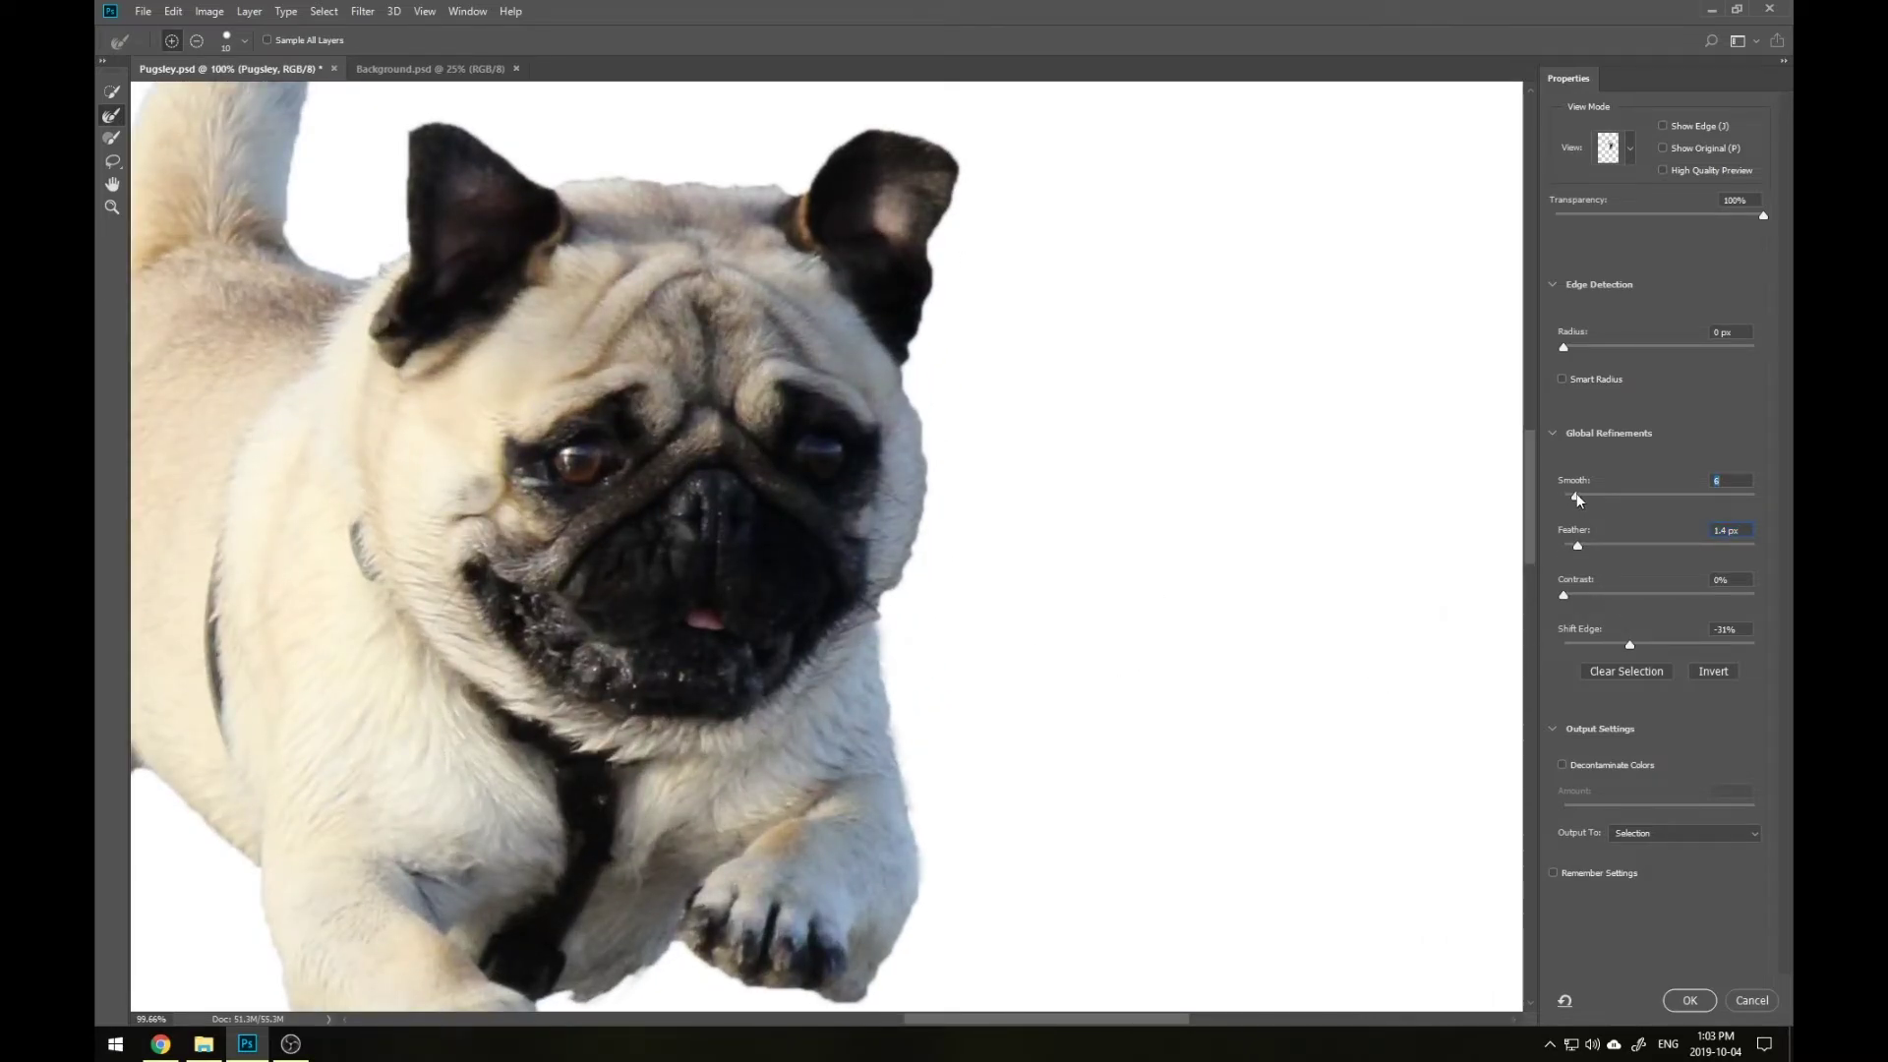
scroll(581, 430, "down", 3)
left_click_drag(400, 103, 632, 295)
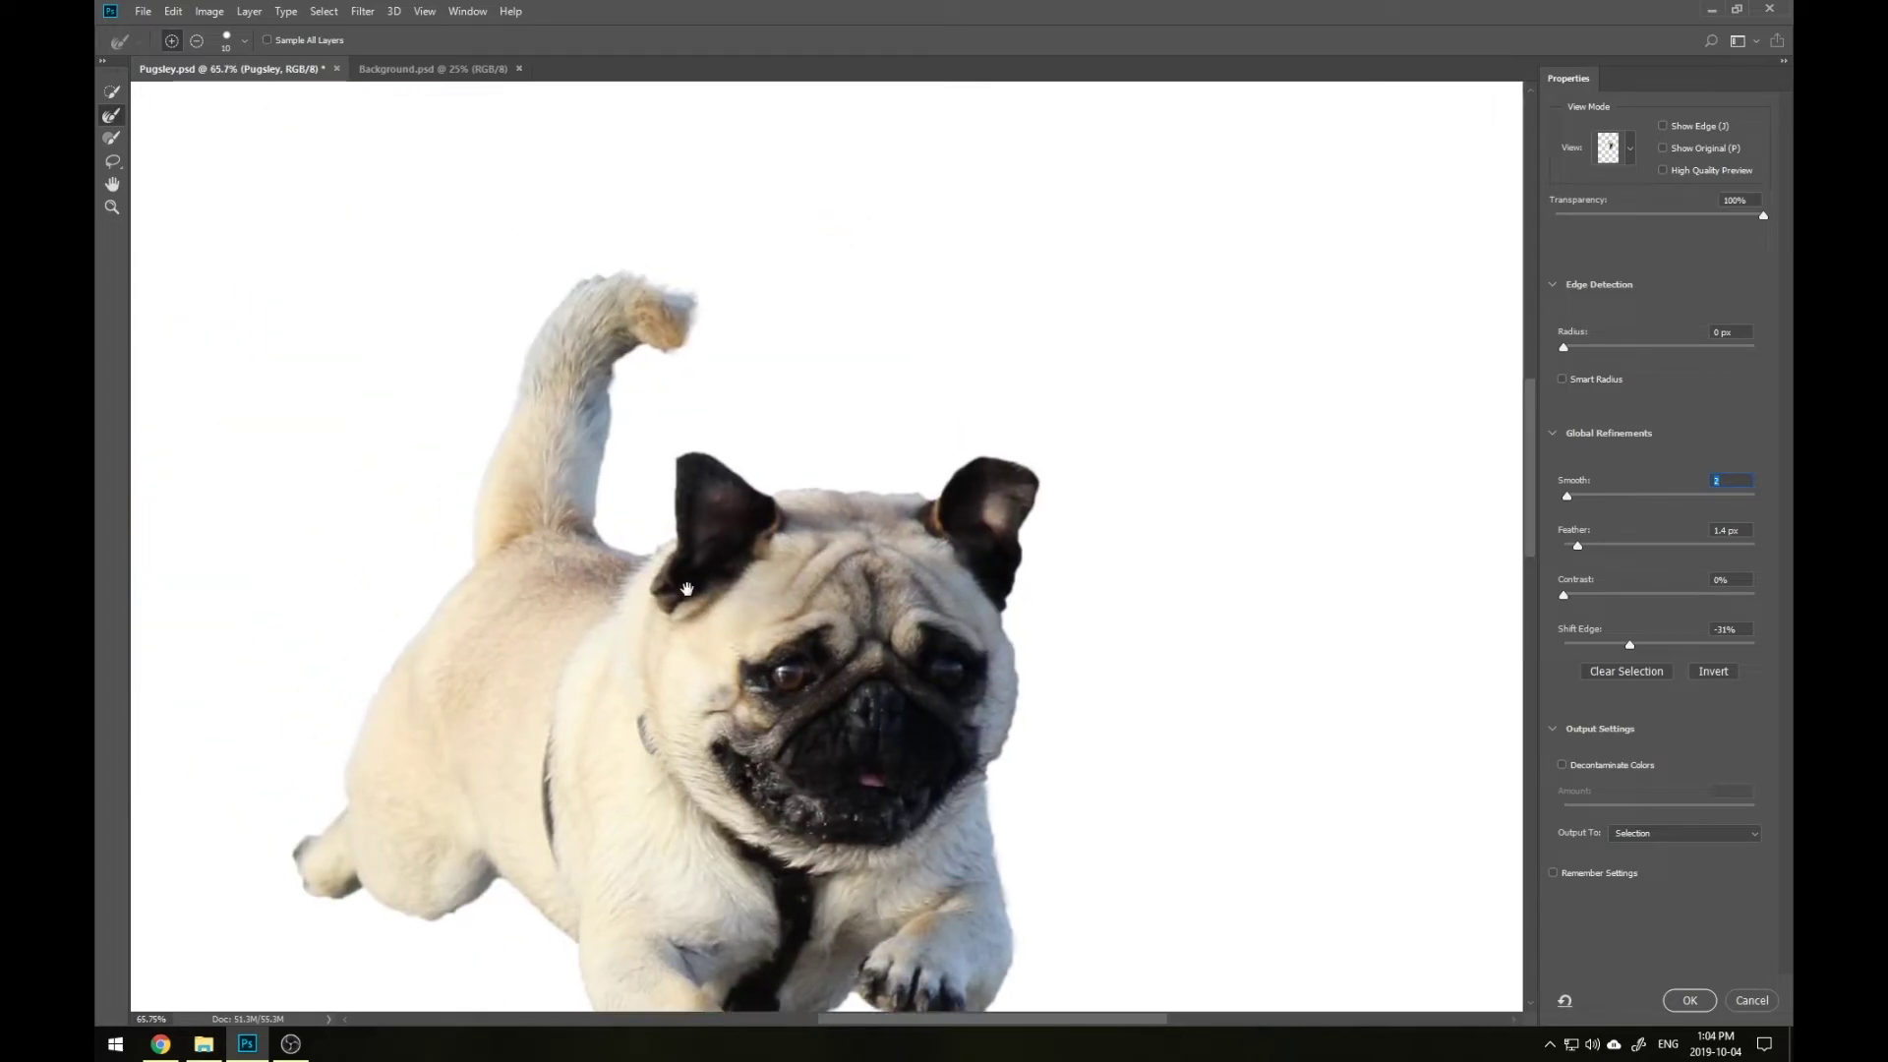
scroll(632, 270, "up", 3)
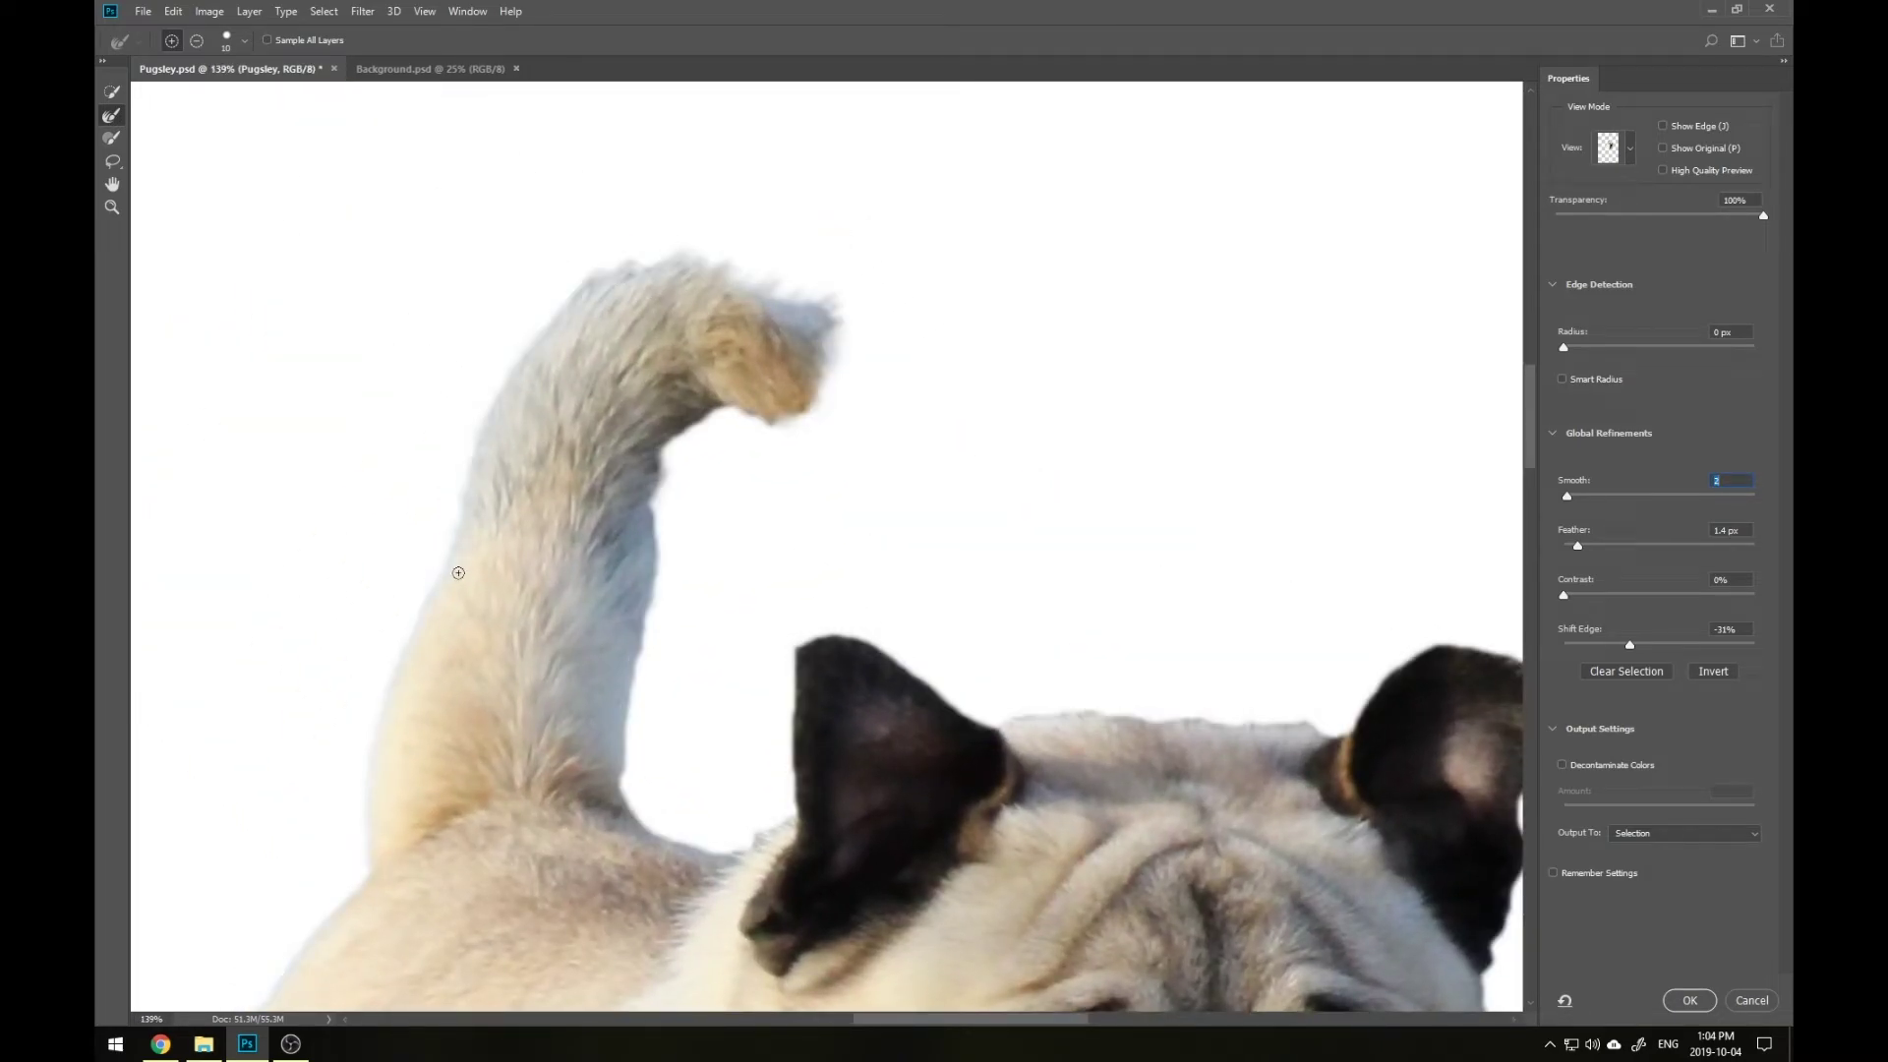
left_click_drag(452, 576, 644, 452)
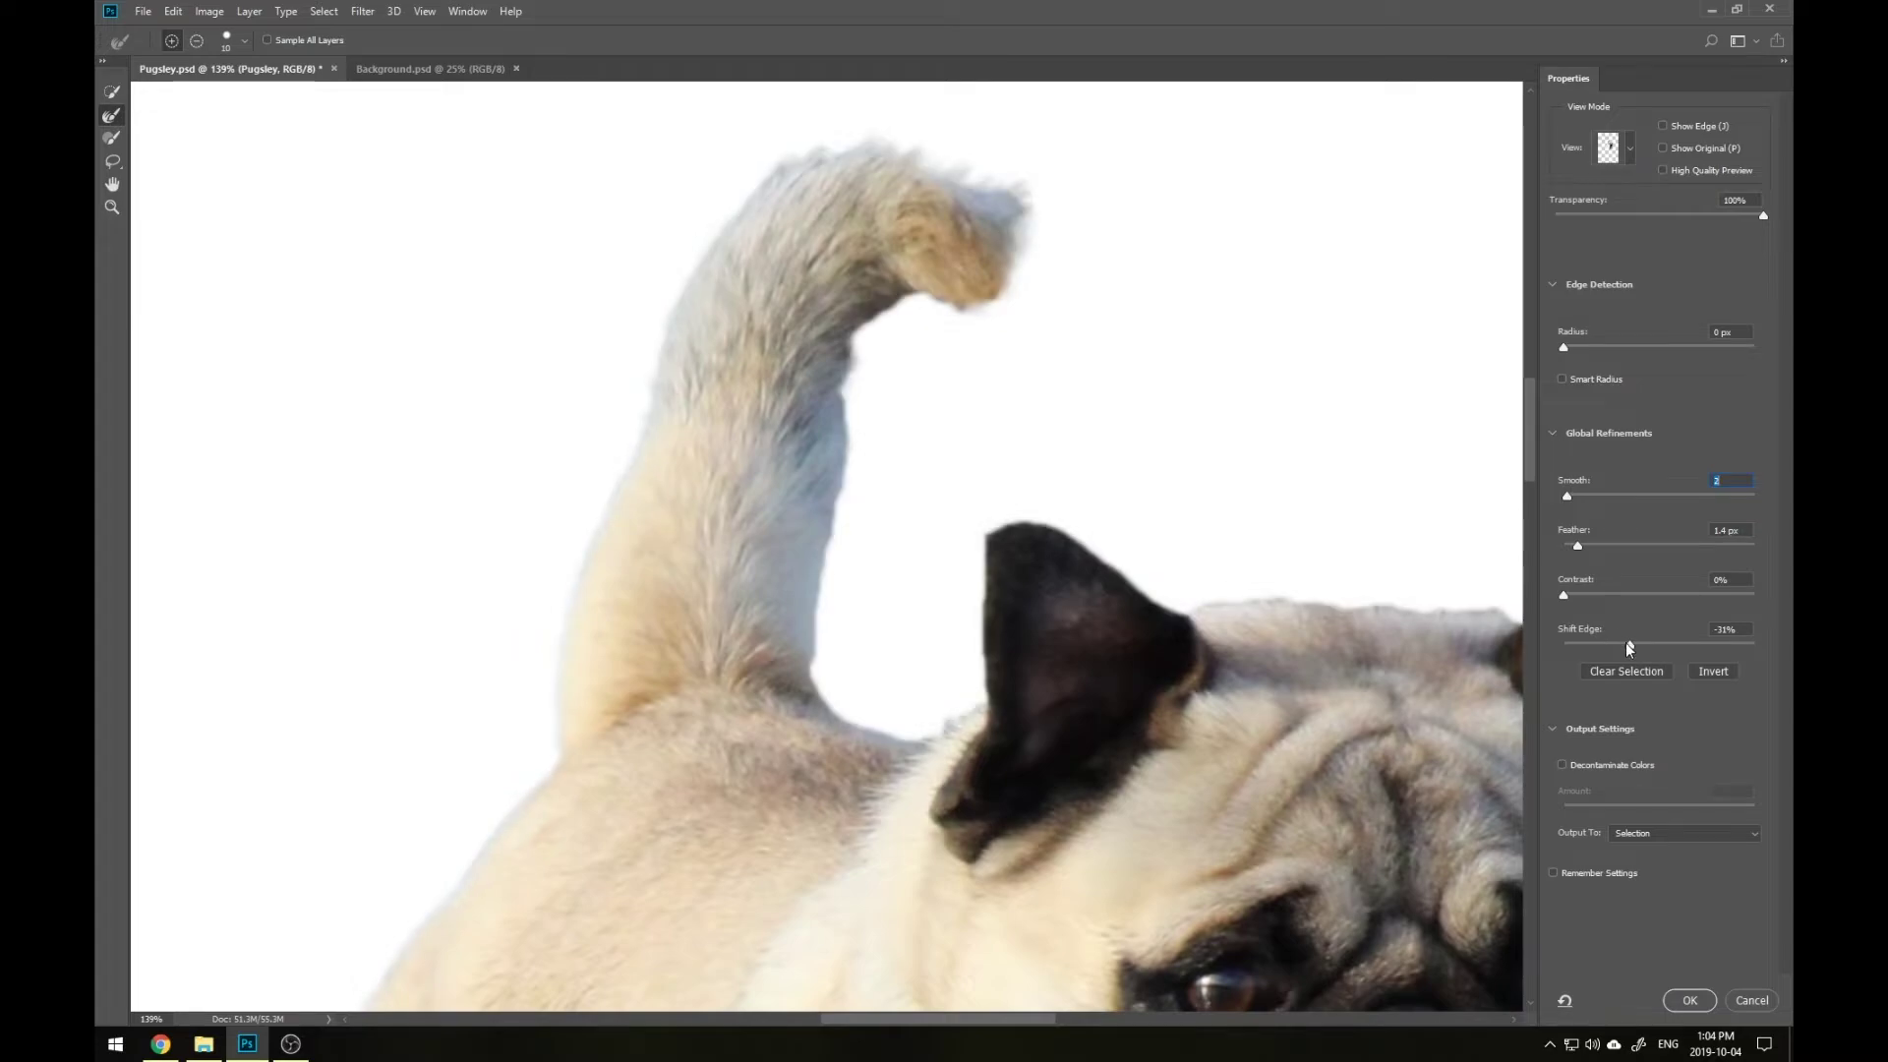
left_click_drag(1629, 644, 1625, 645)
key("alt")
scroll(1074, 501, "down", 6)
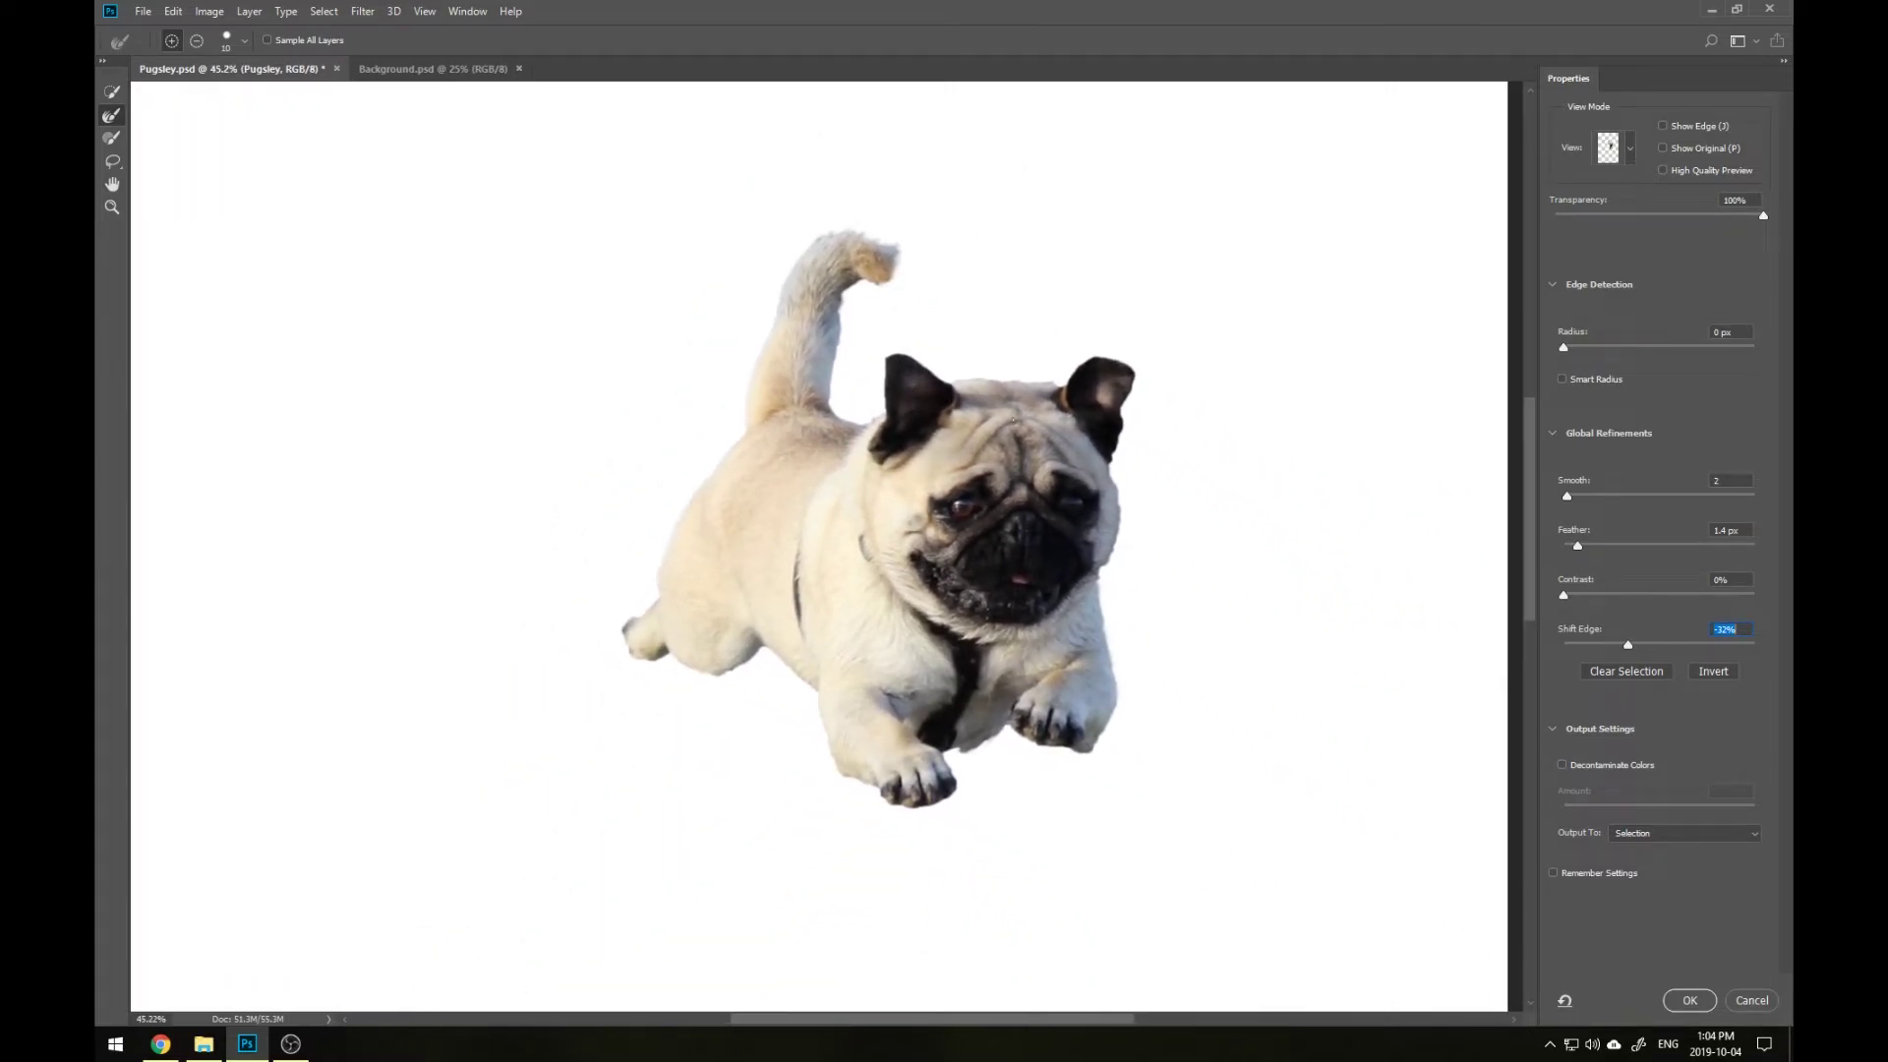
scroll(1142, 474, "down", 1)
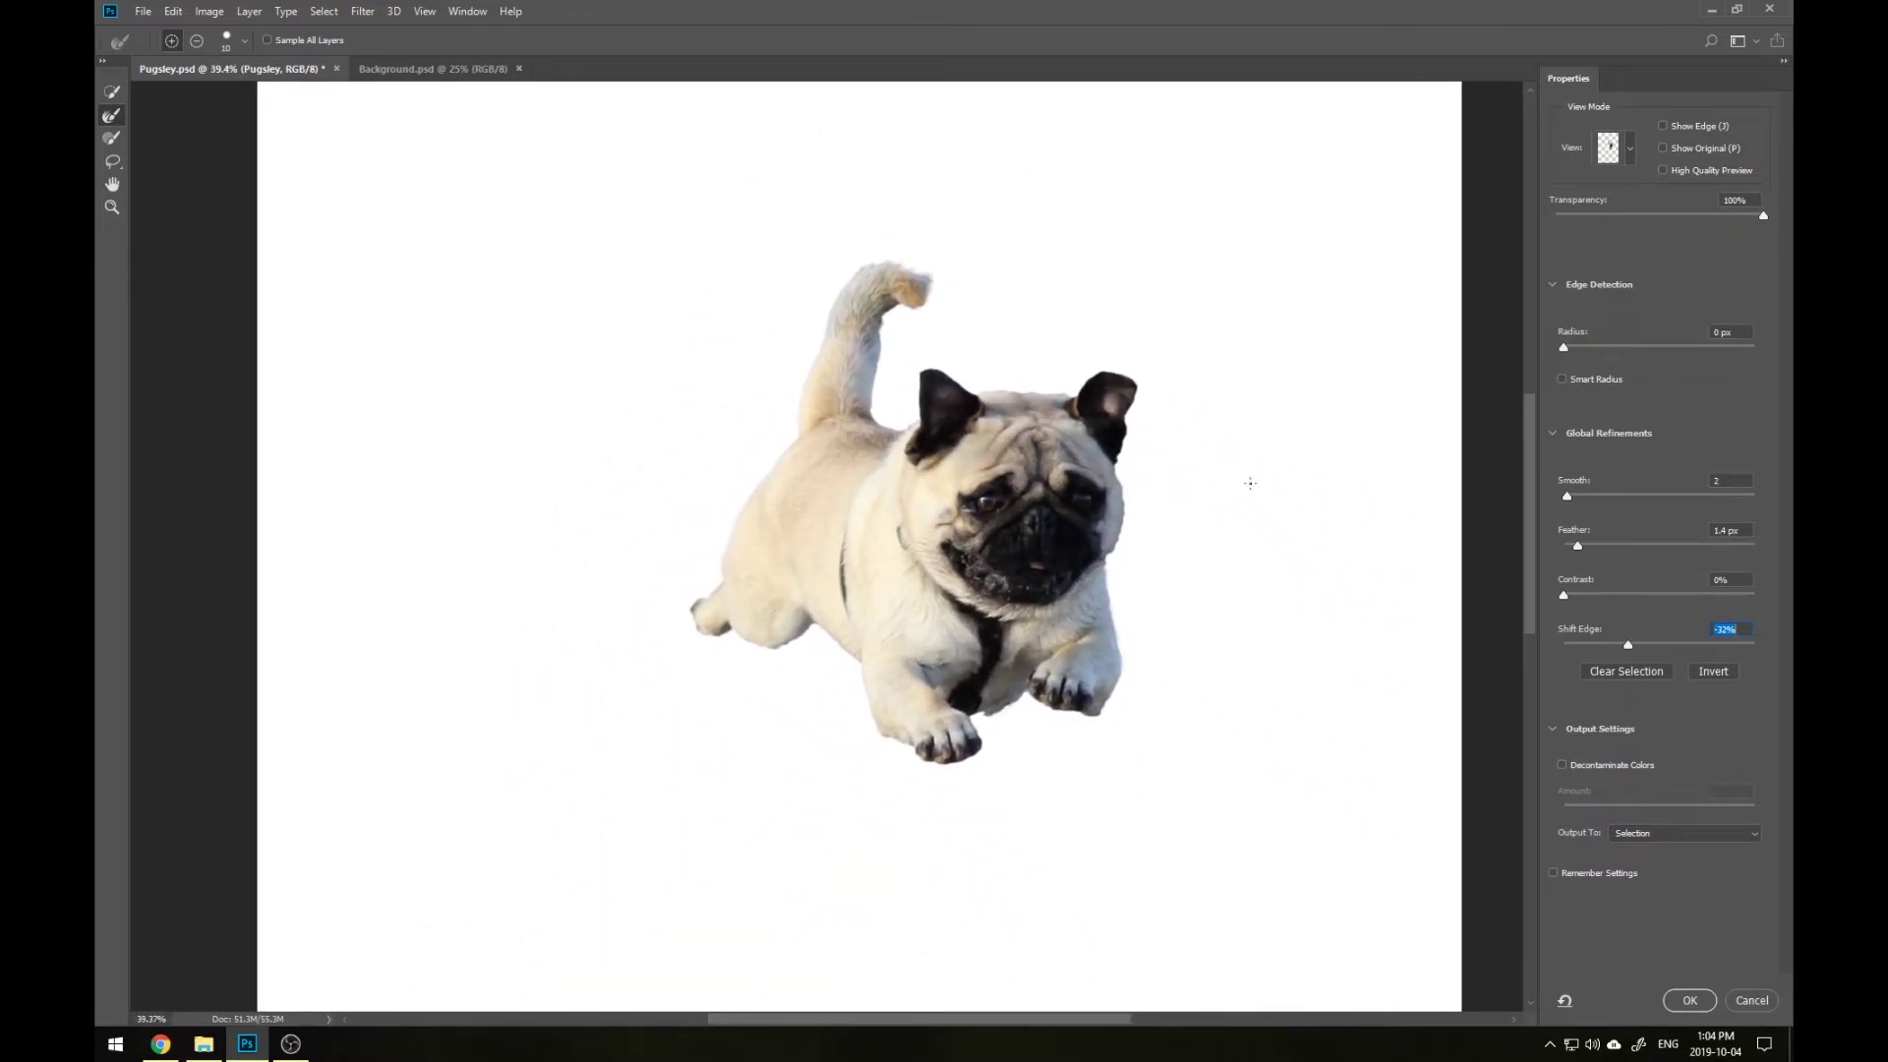
key("p")
key("p")
key("p")
key("p")
Apply the refined selection as a Pugsley layer mask, move the pug up-left, and target the mask
left_click(1690, 1001)
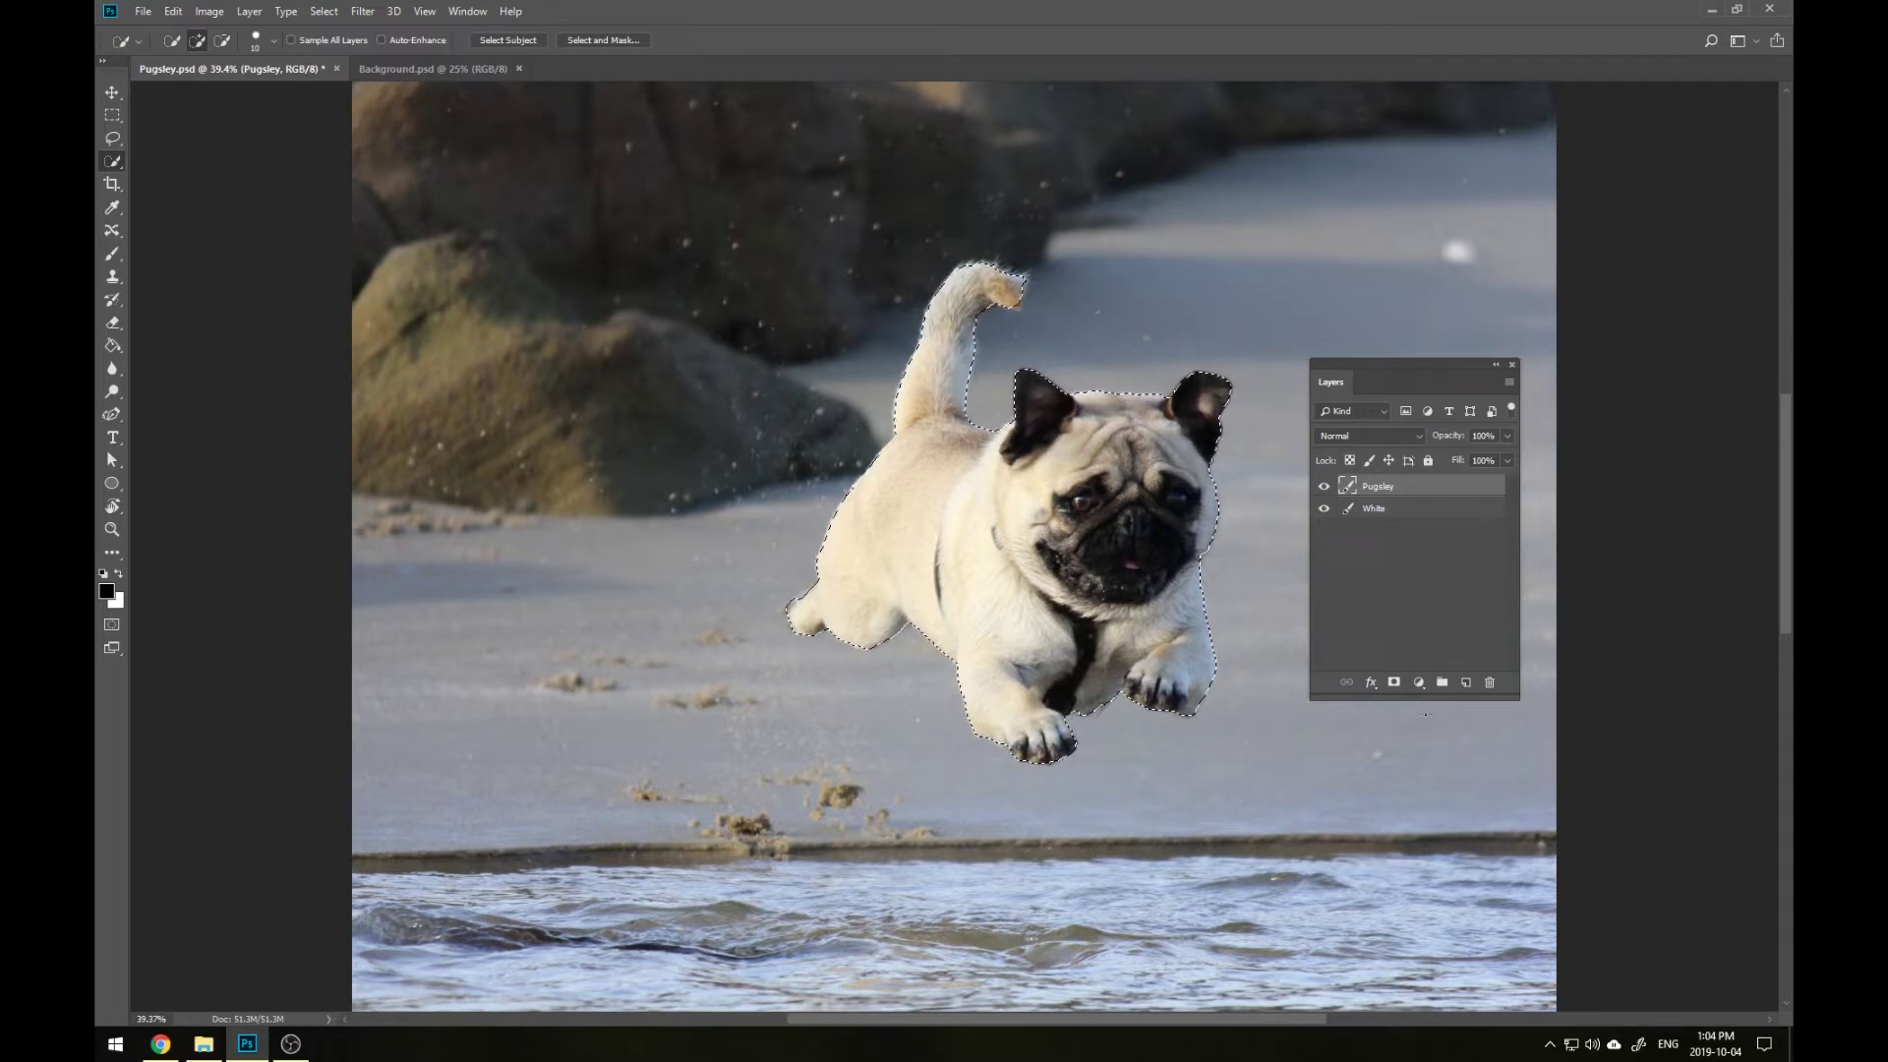
left_click(1393, 682)
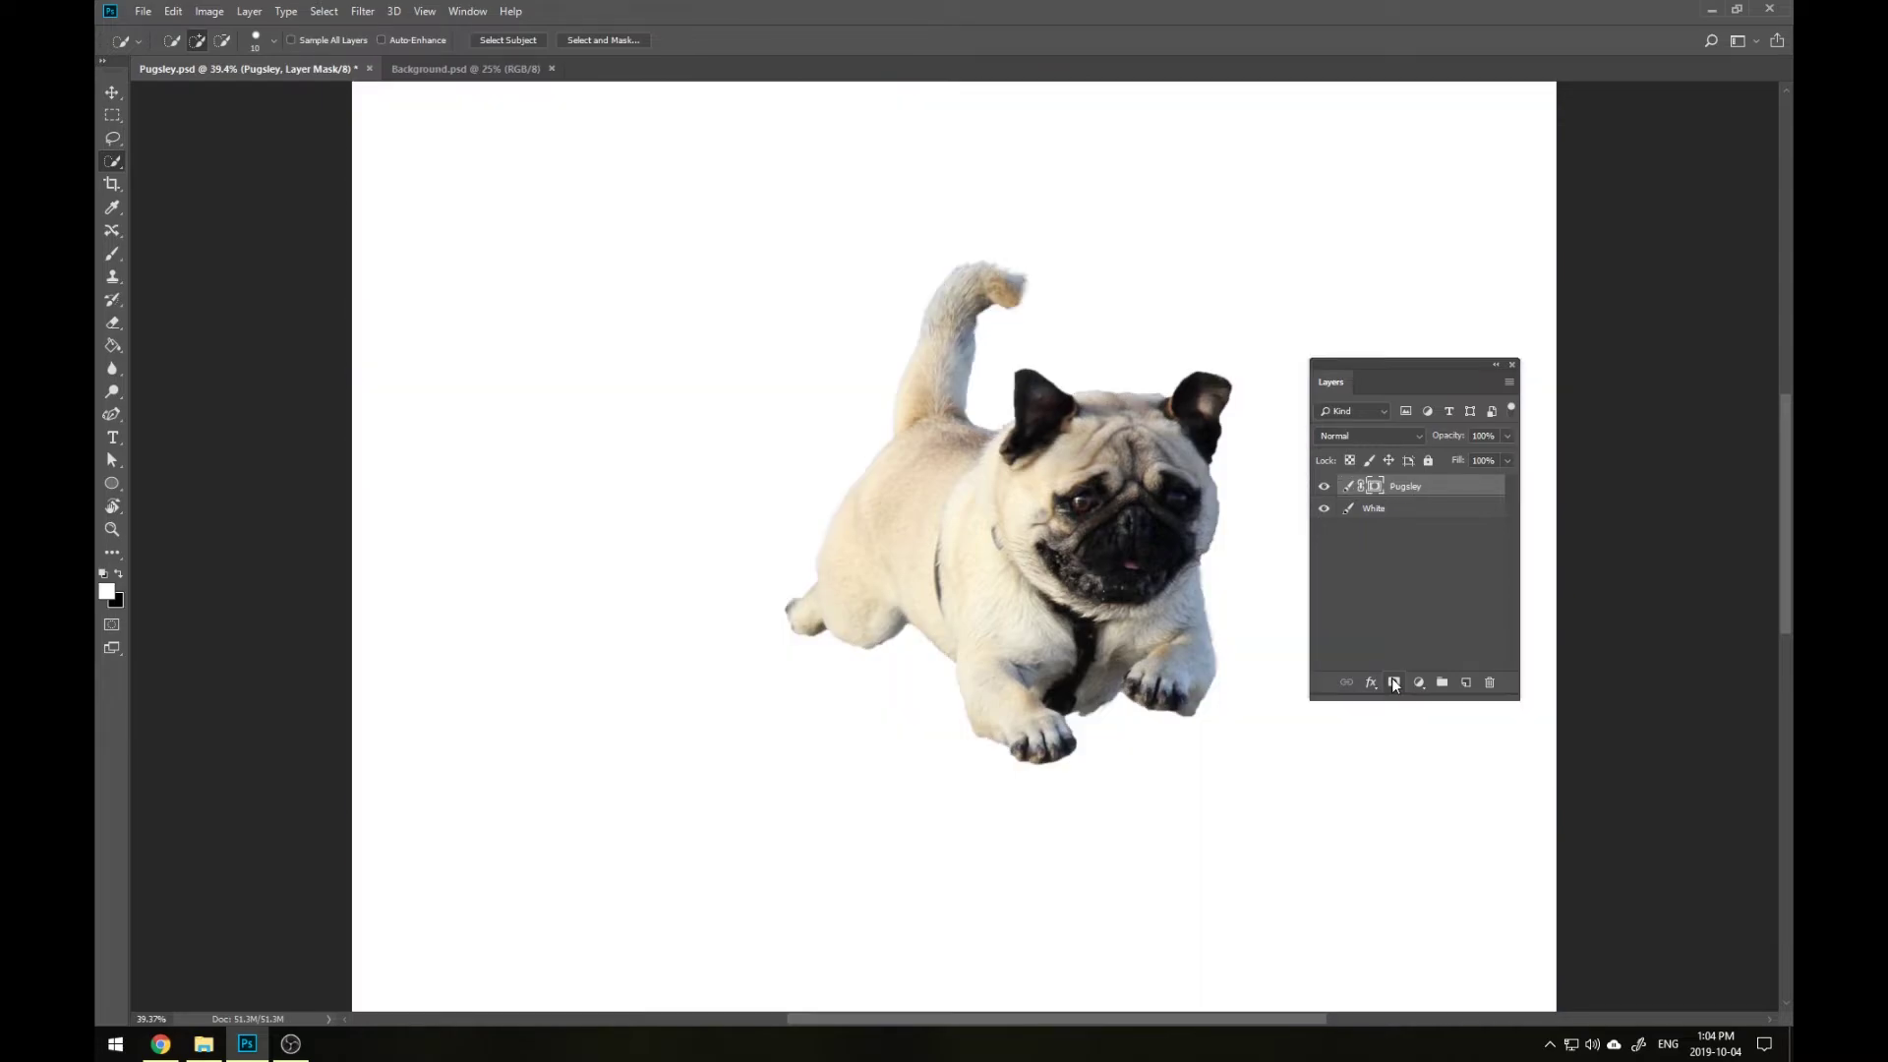
left_click(1349, 486)
key("v")
key("ctrl+0")
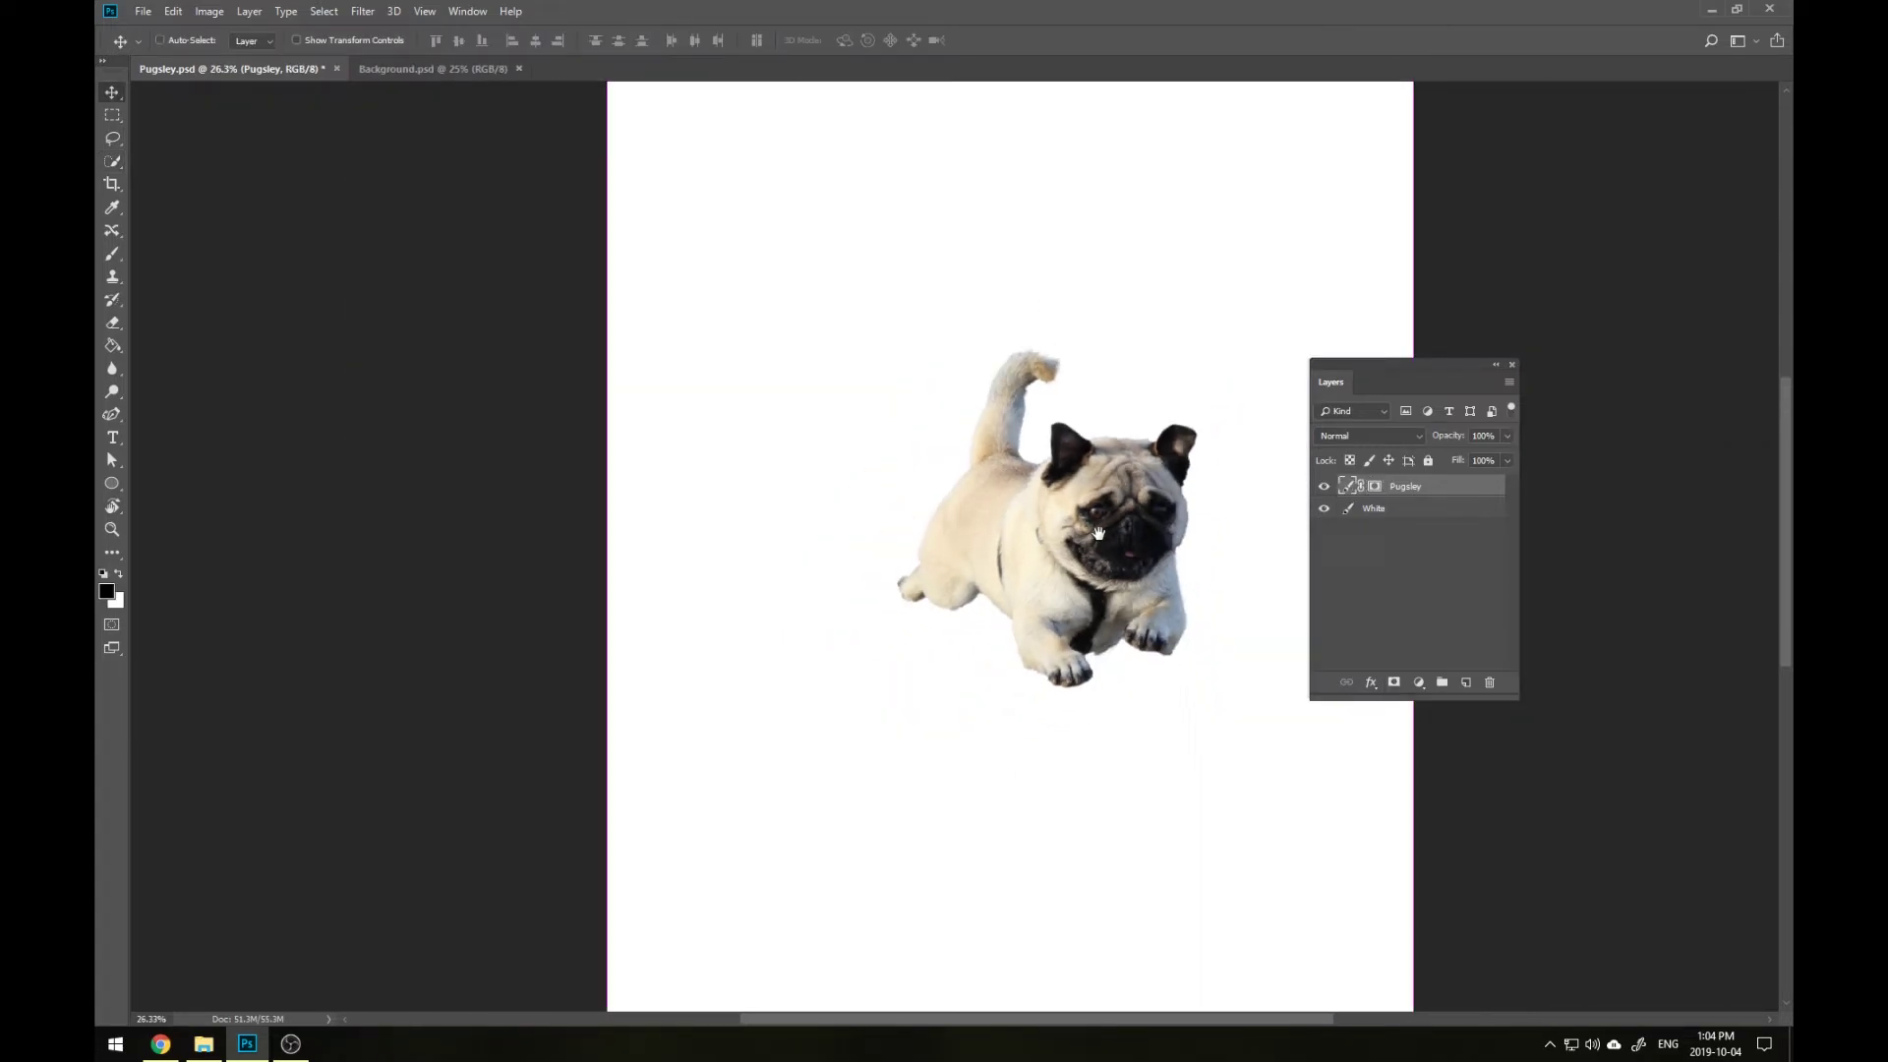
left_click_drag(1034, 608, 967, 619)
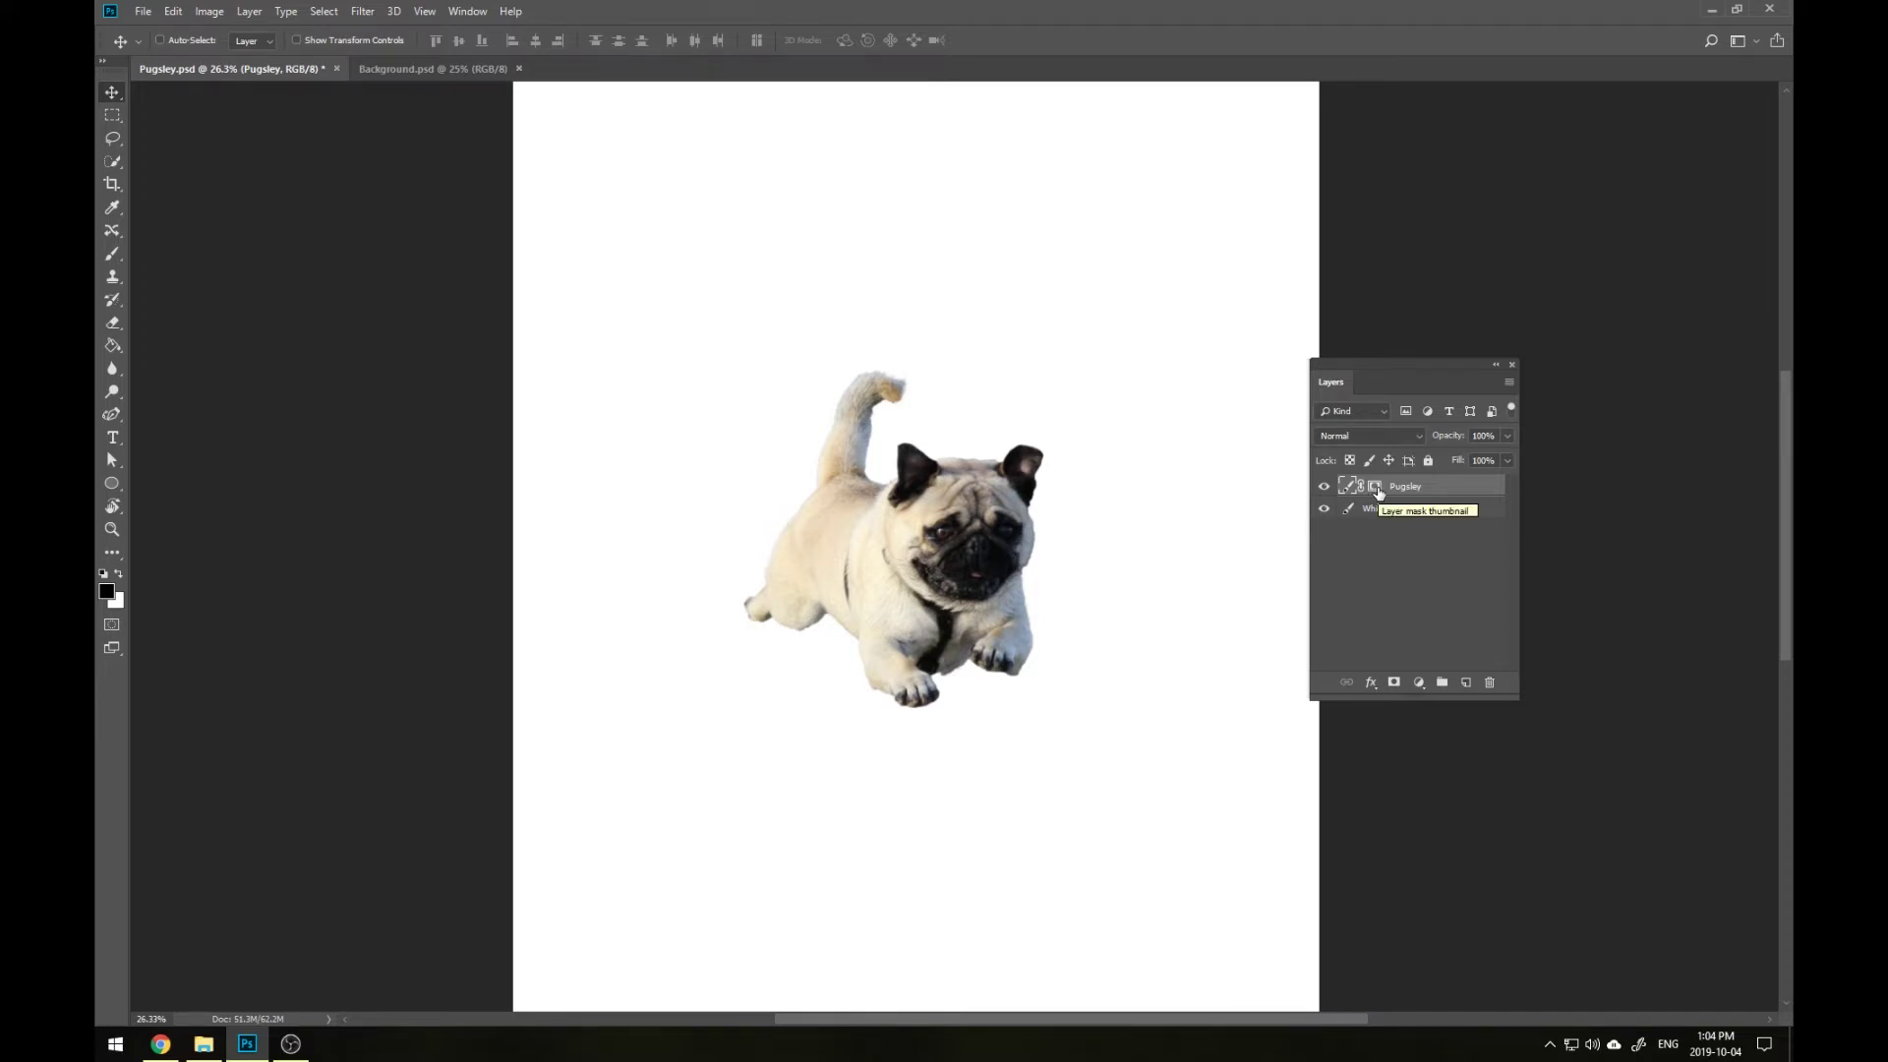
left_click(1376, 487)
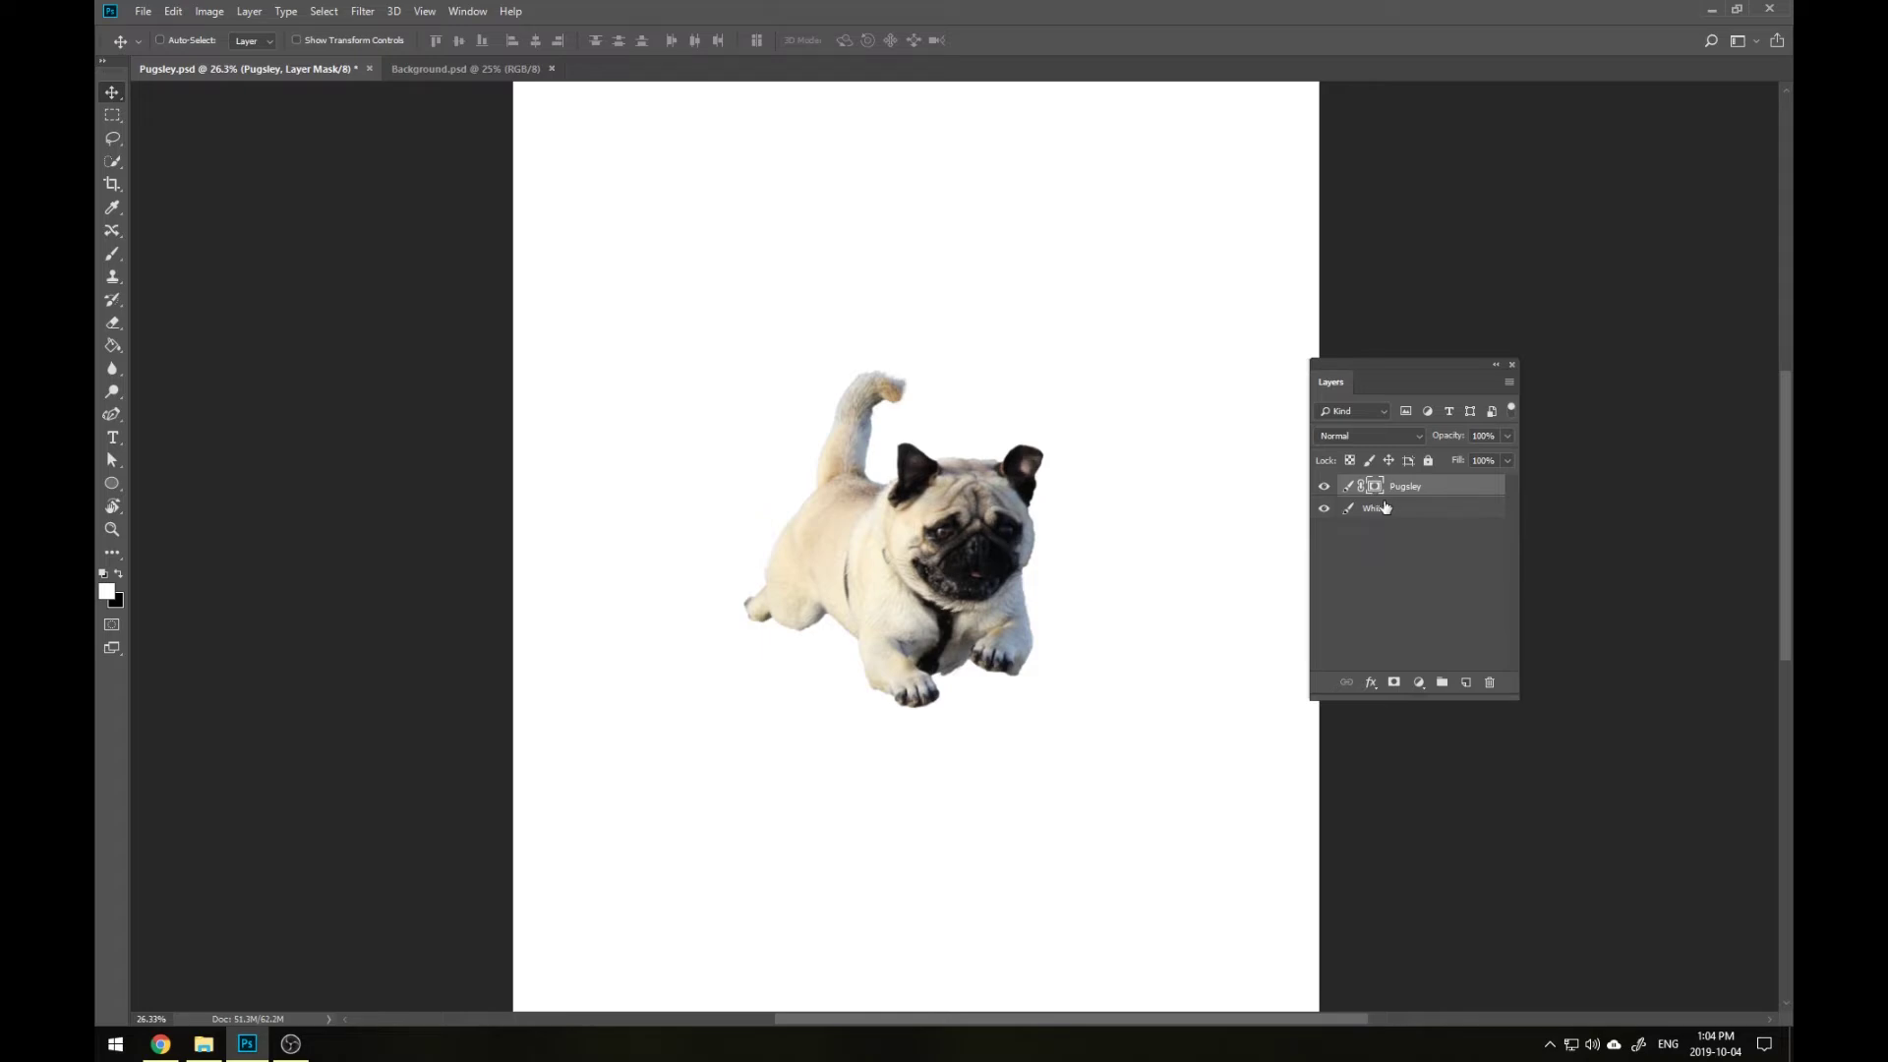
Zoom in and brush the mask to restore fur along the front leg and paw edges
left_click_drag(937, 663, 975, 657)
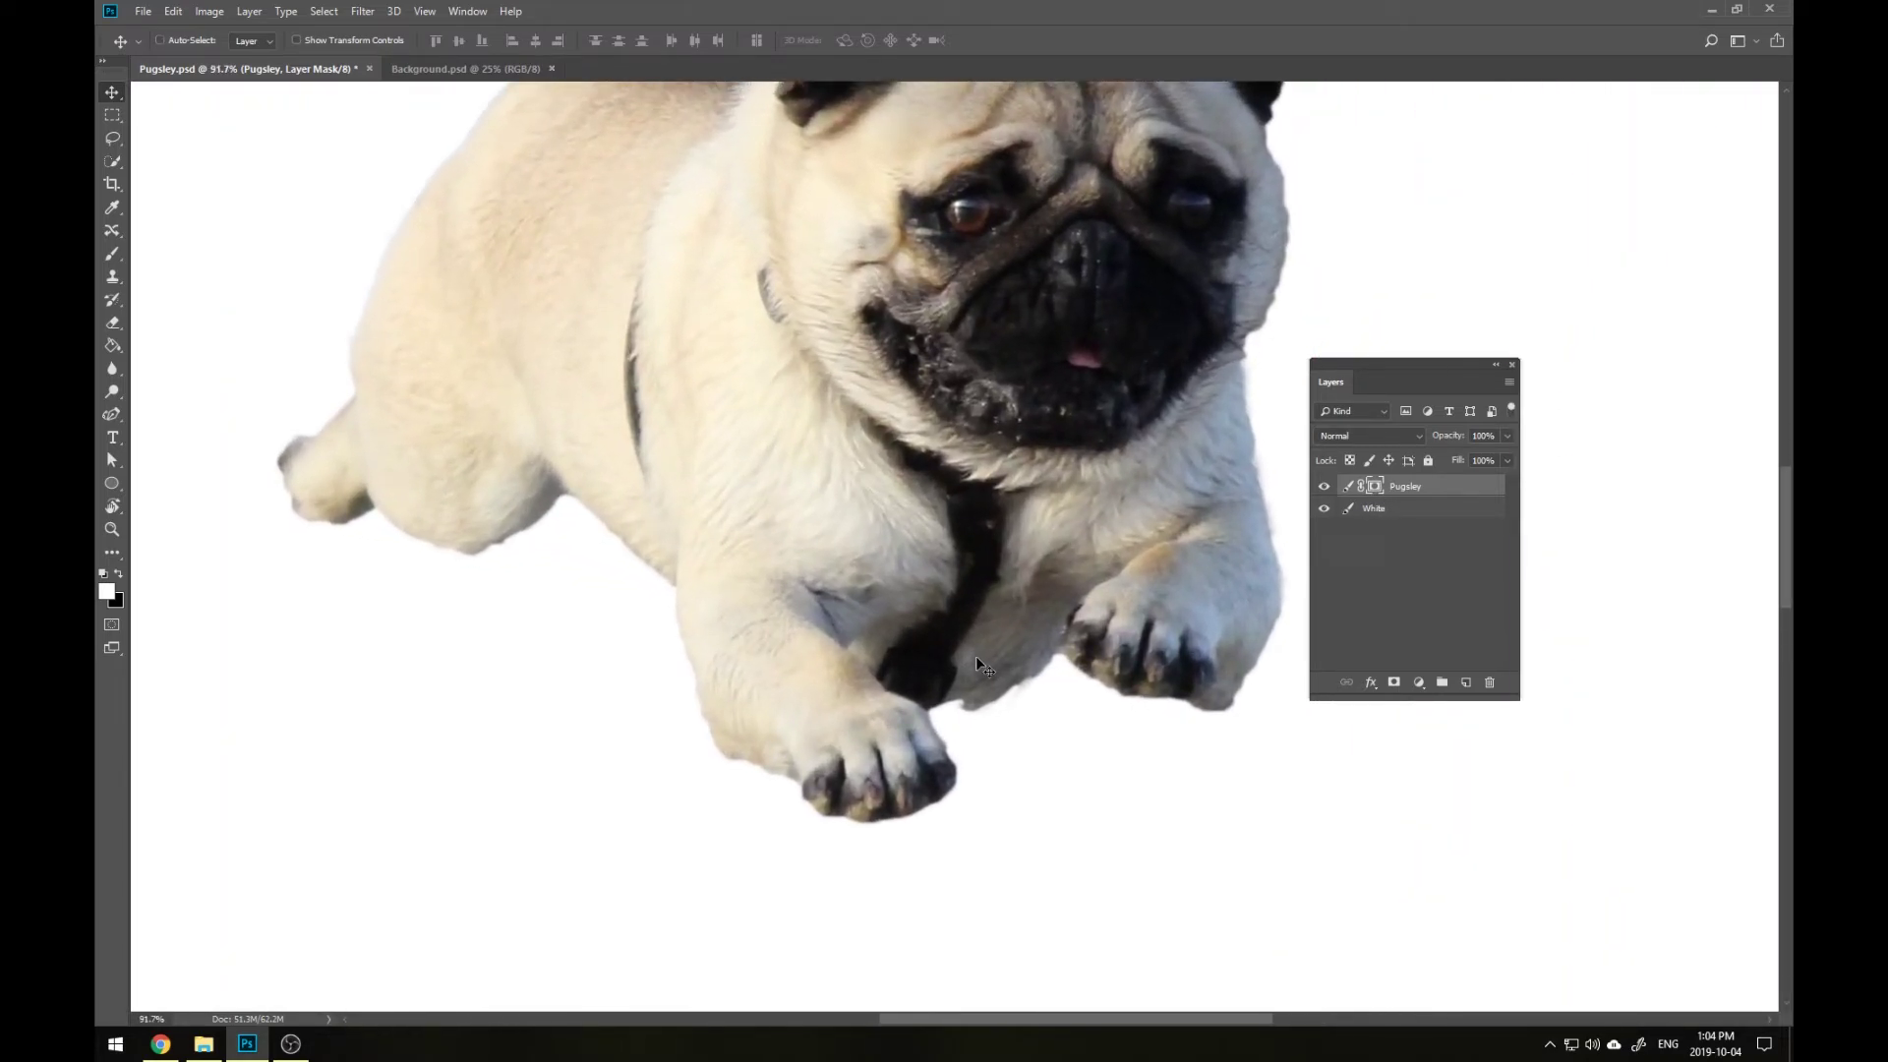
key("b")
scroll(983, 661, "up", 3)
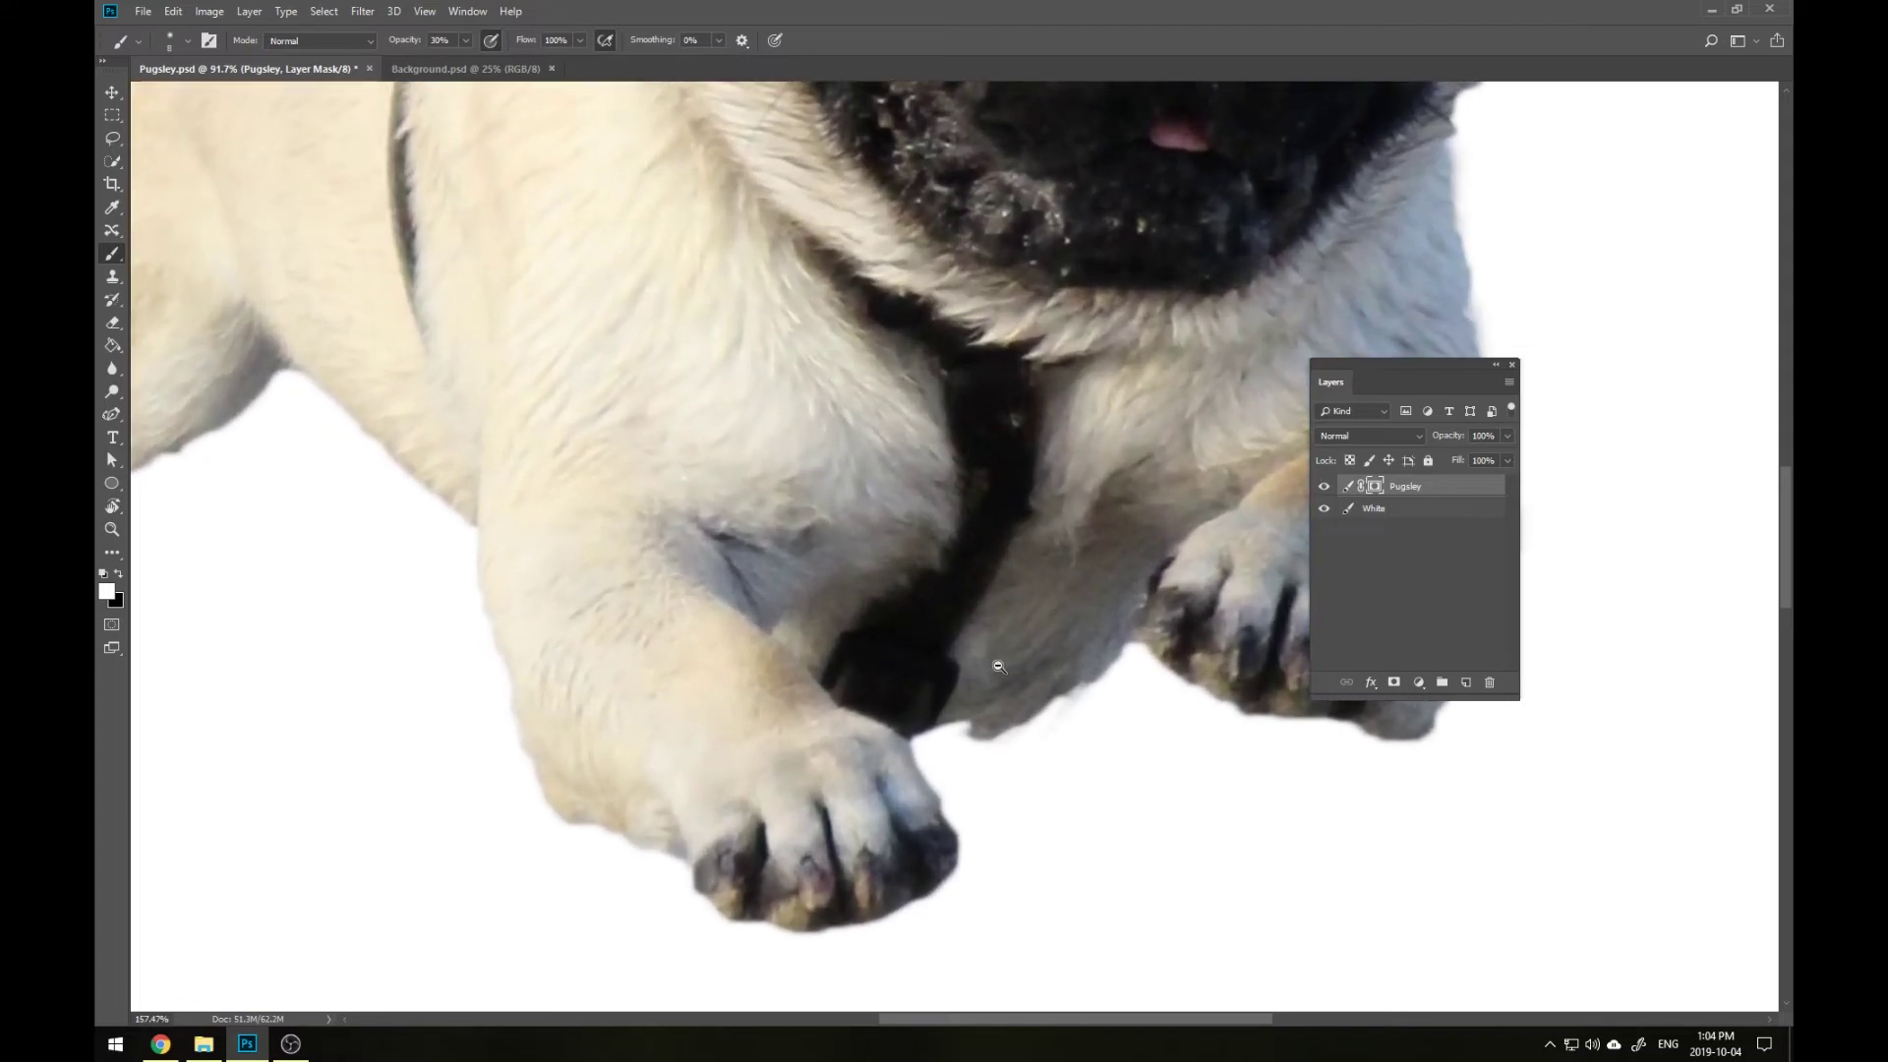
left_click_drag(988, 674, 948, 593)
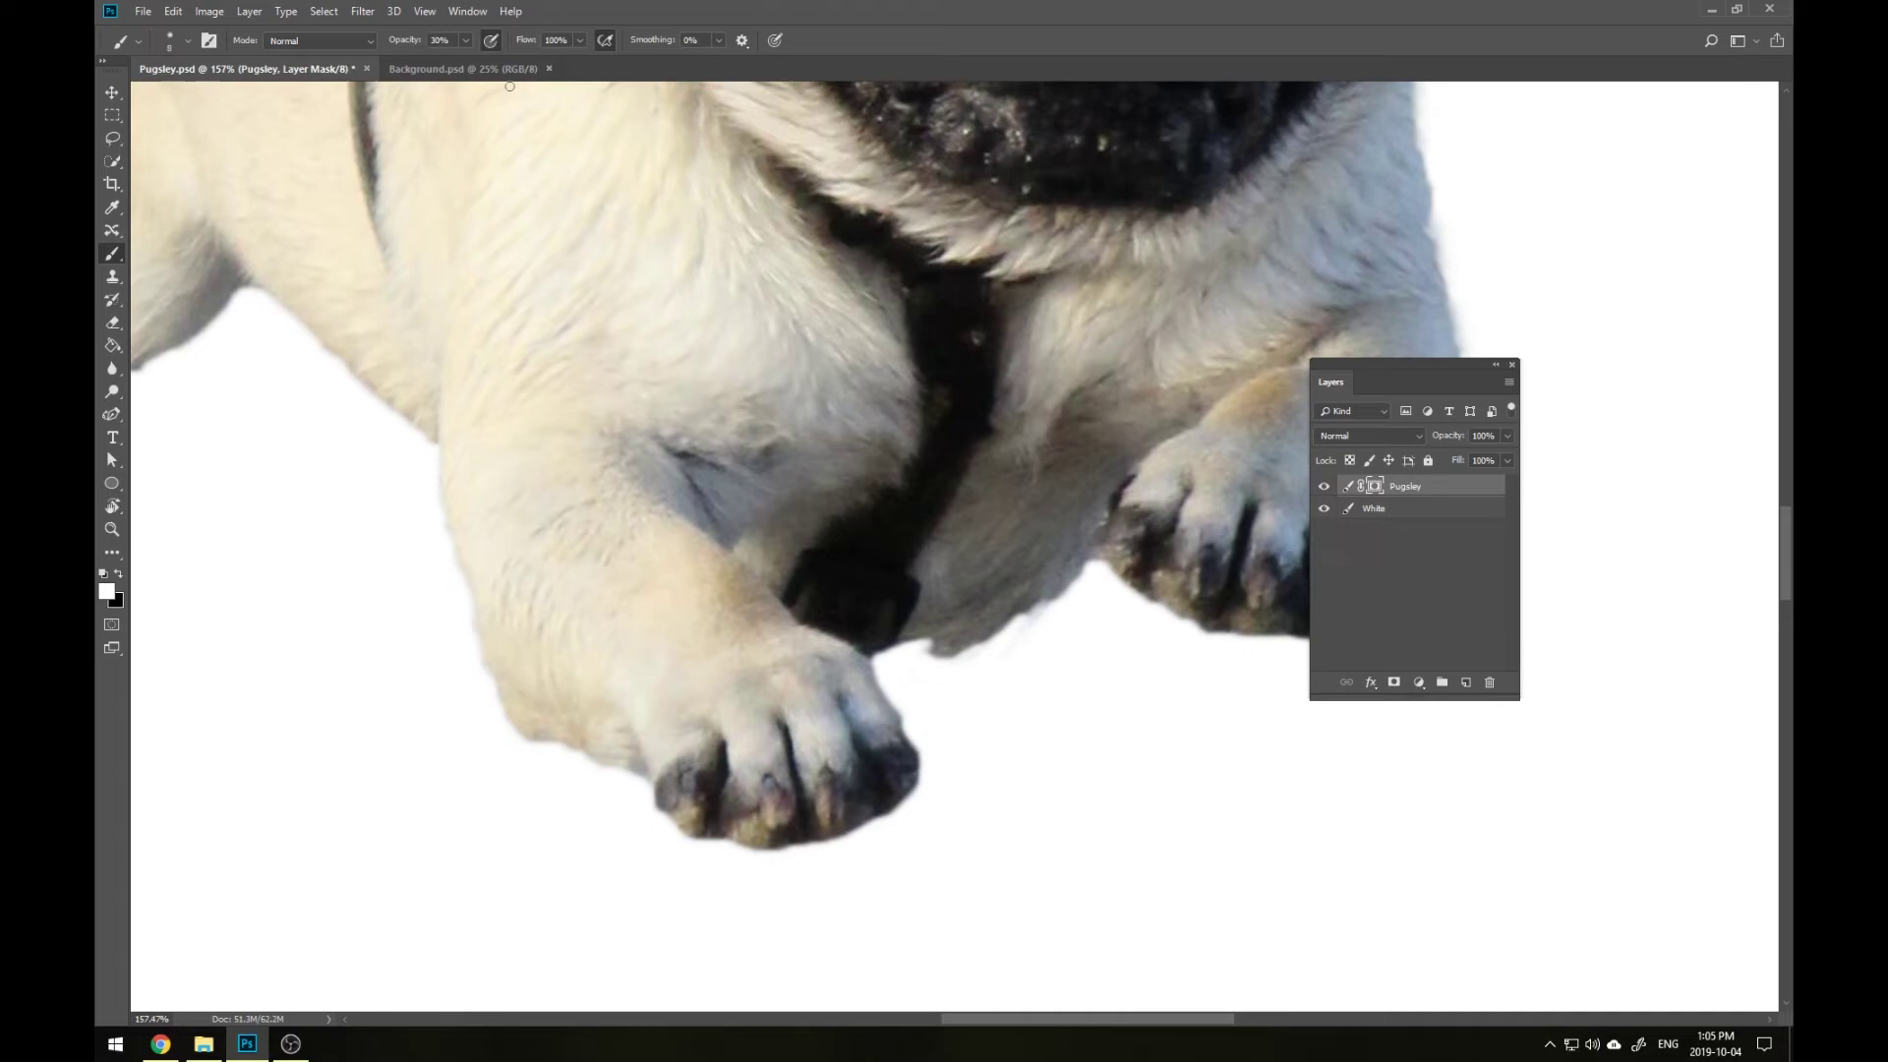
mouse_move(918, 655)
left_mouse_down()
mouse_move(950, 660)
mouse_move(922, 652)
mouse_move(978, 644)
mouse_move(1039, 596)
mouse_move(1019, 644)
mouse_move(1032, 611)
left_mouse_up()
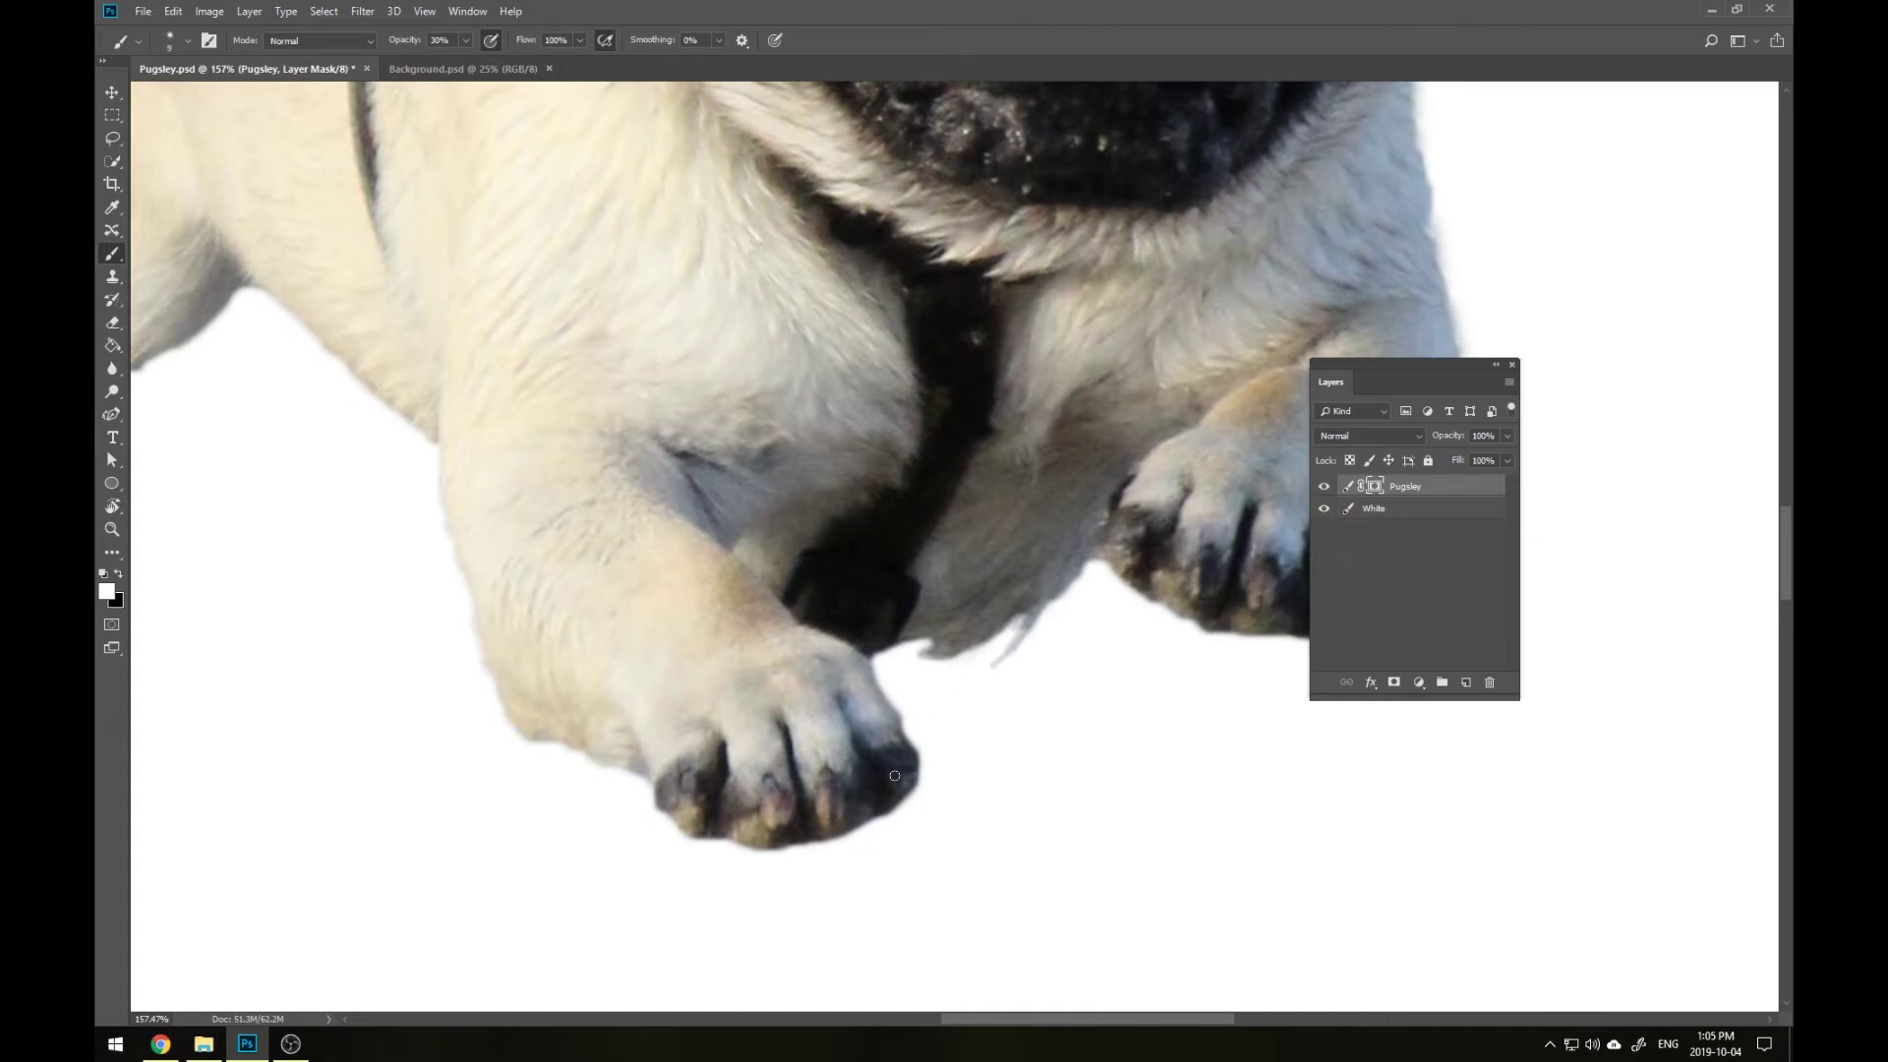
left_click_drag(867, 815, 910, 759)
Toggle the Pugsley mask off and on to compare edges, switching the paint colour to black
left_click(1375, 485, "shift")
left_click(1375, 485, "shift")
key("x")
key("x")
key("x")
key("x")
left_click(1375, 486, "shift")
left_click(1376, 487, "shift")
left_click(1378, 489, "shift")
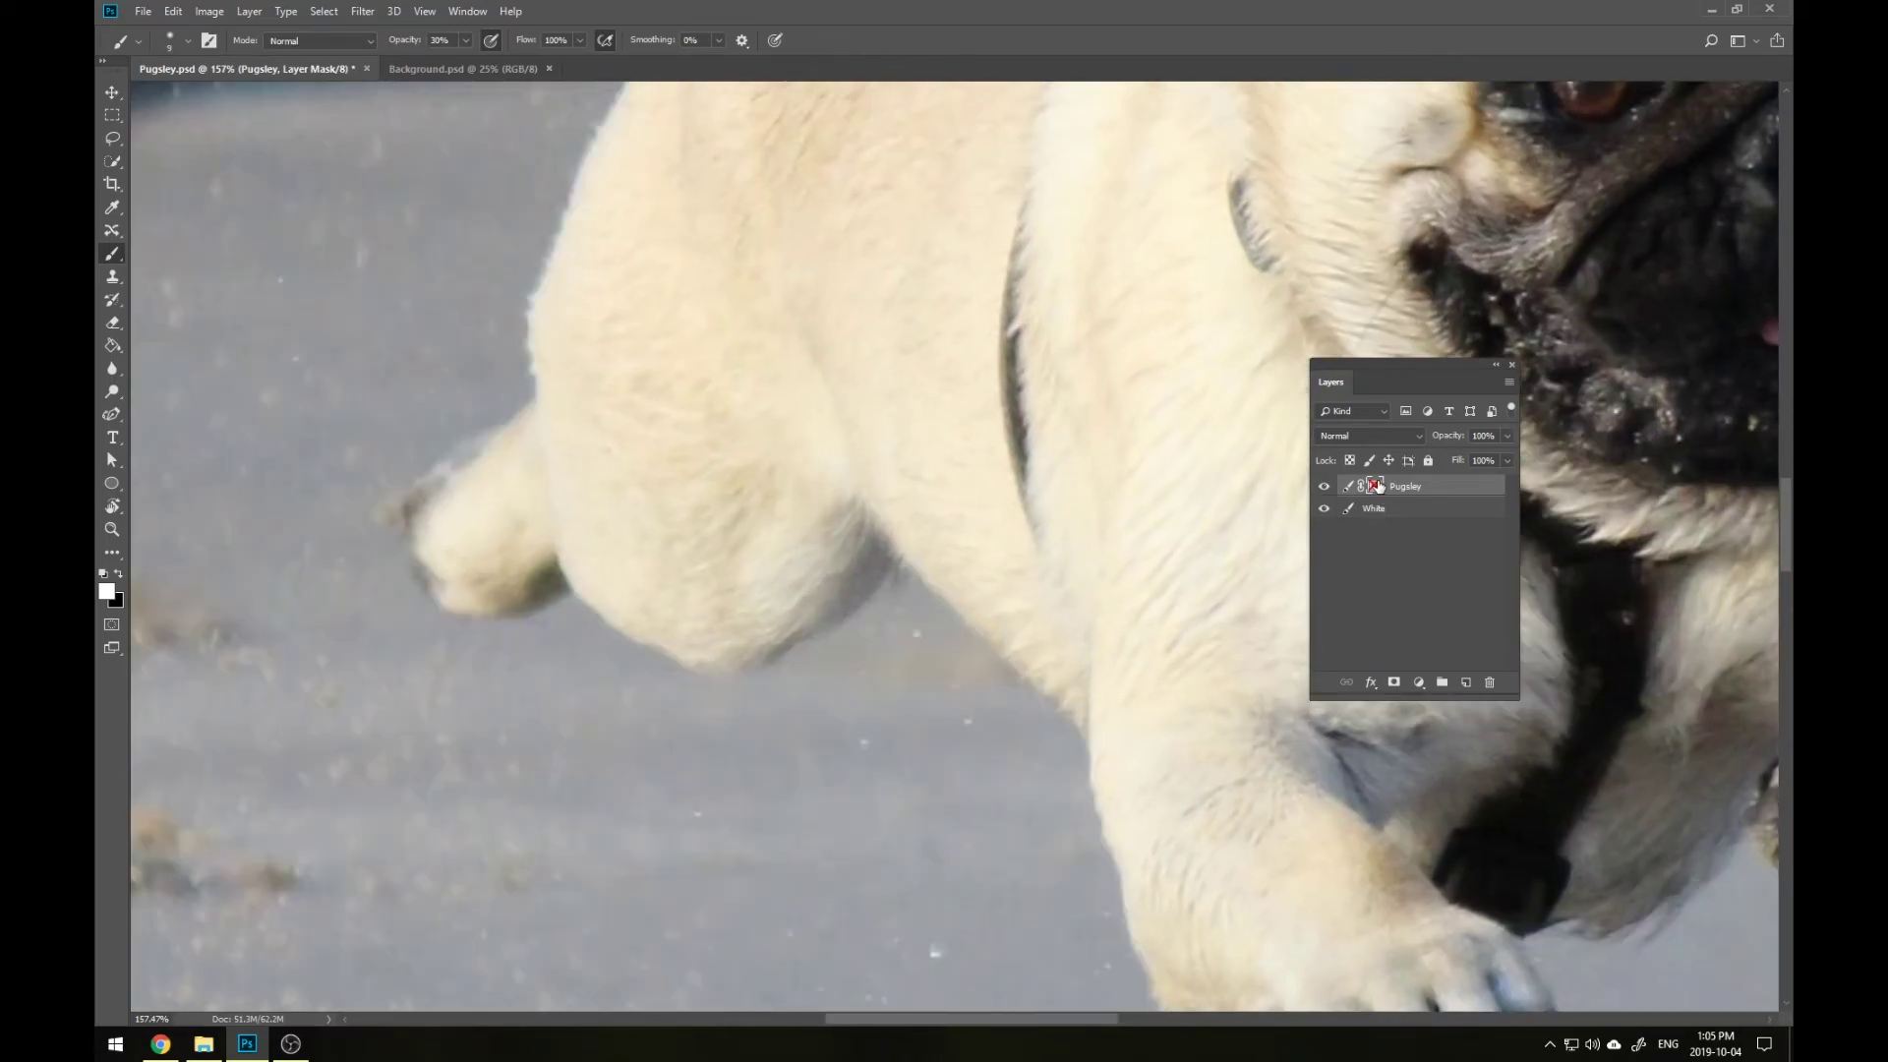
left_click(1376, 487, "shift")
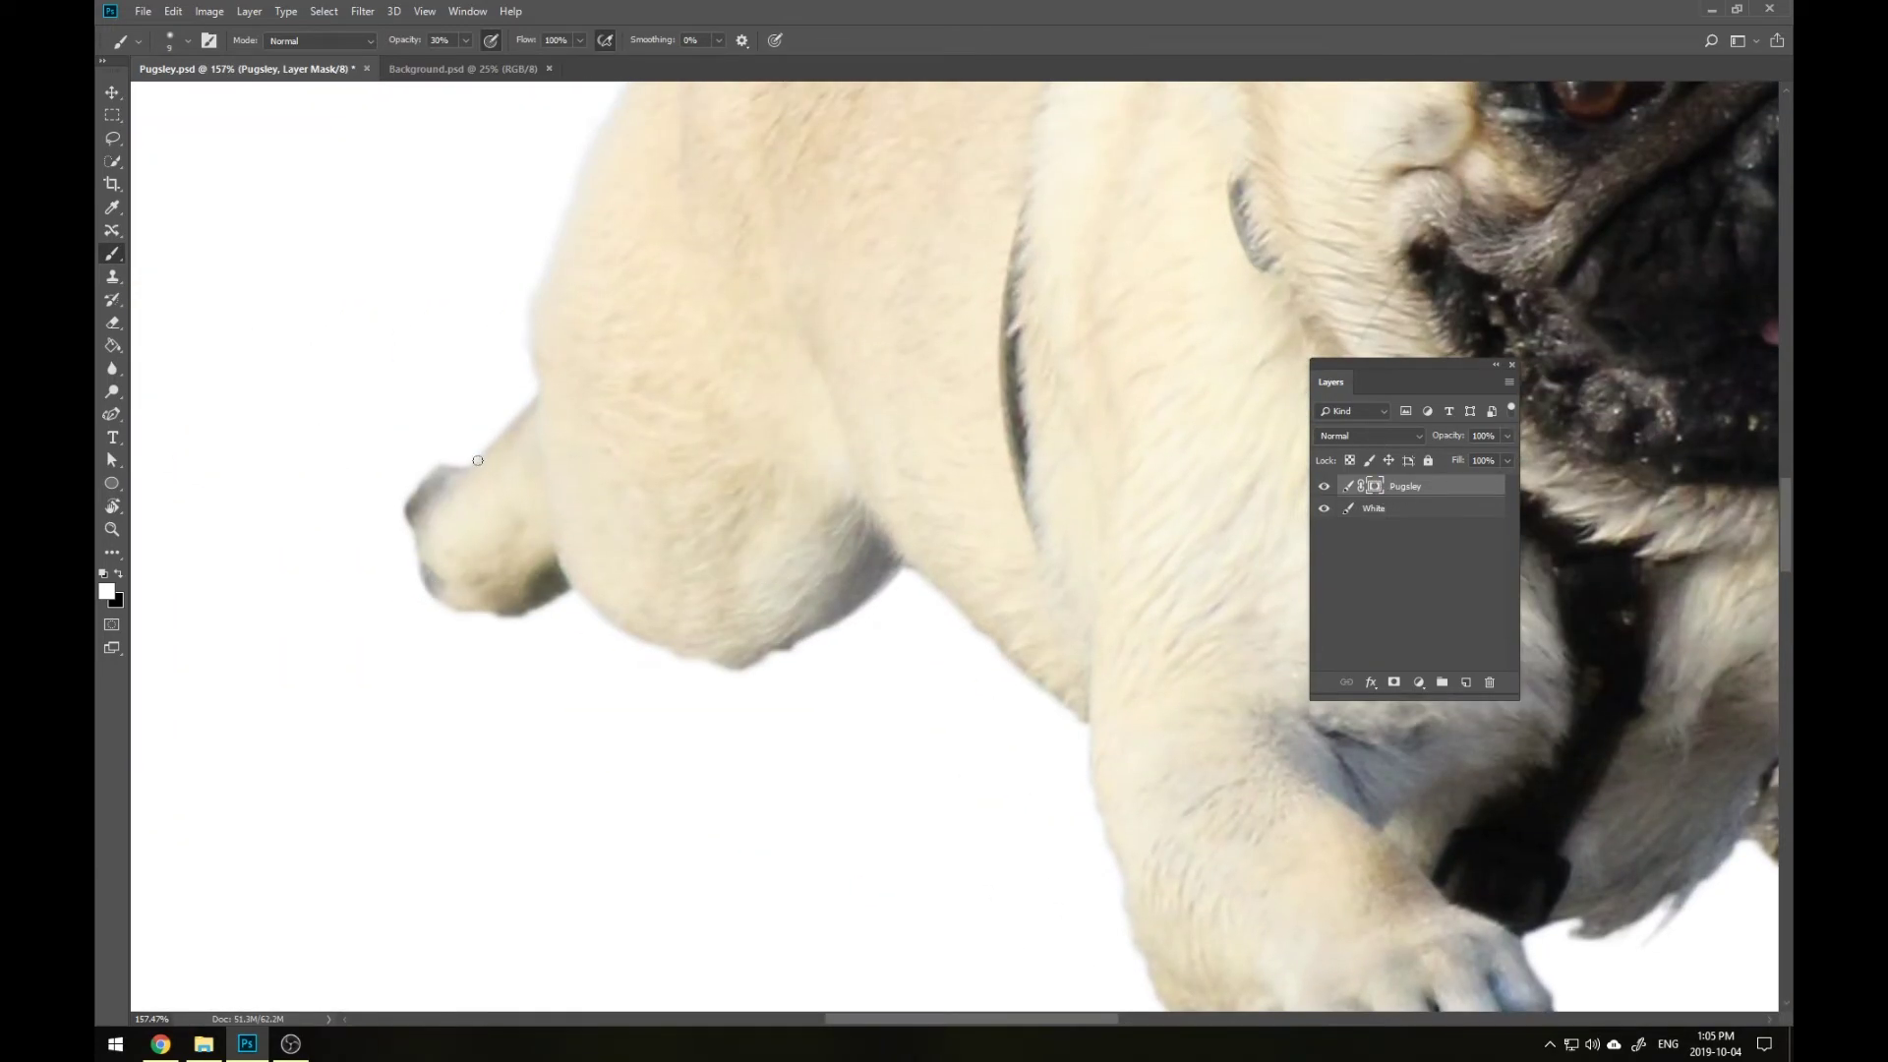
scroll(478, 460, "down", 5)
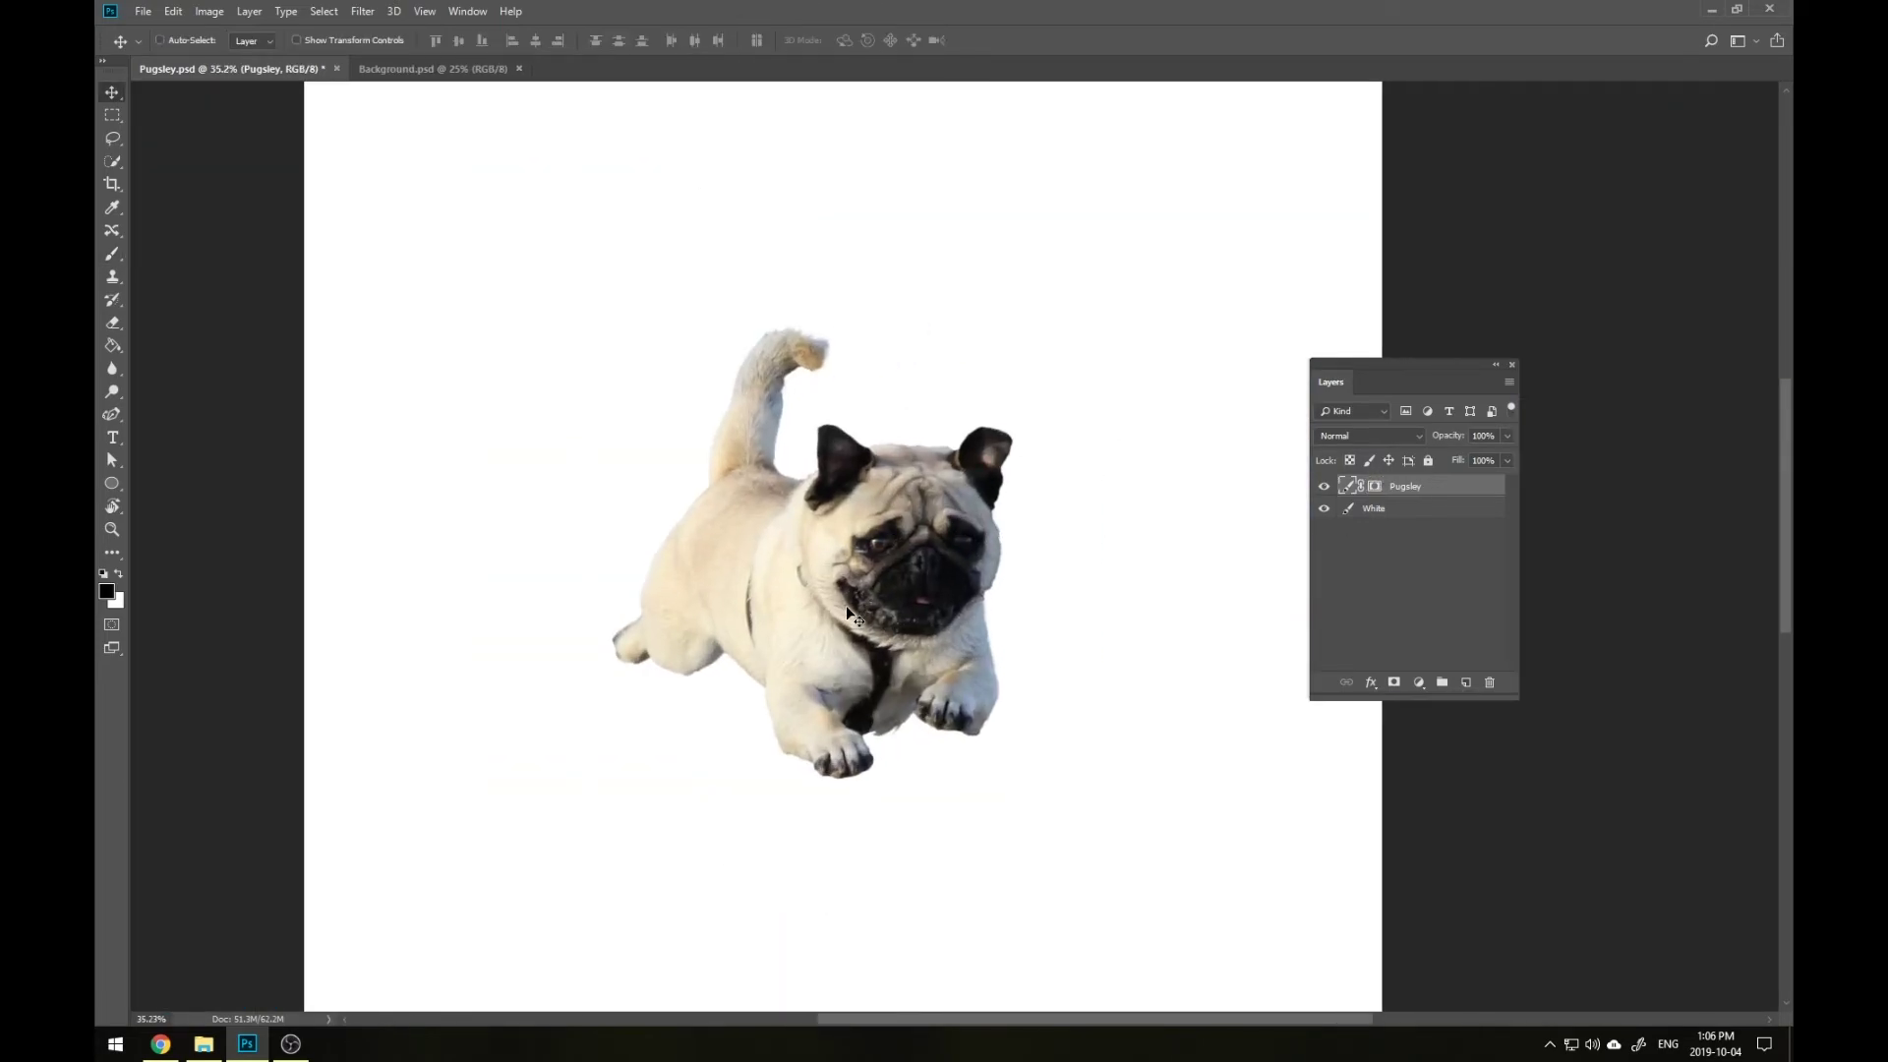
Move the Pugsley layer into Background.psd and position the pug in the sky above the roof
left_click_drag(852, 615, 1111, 605)
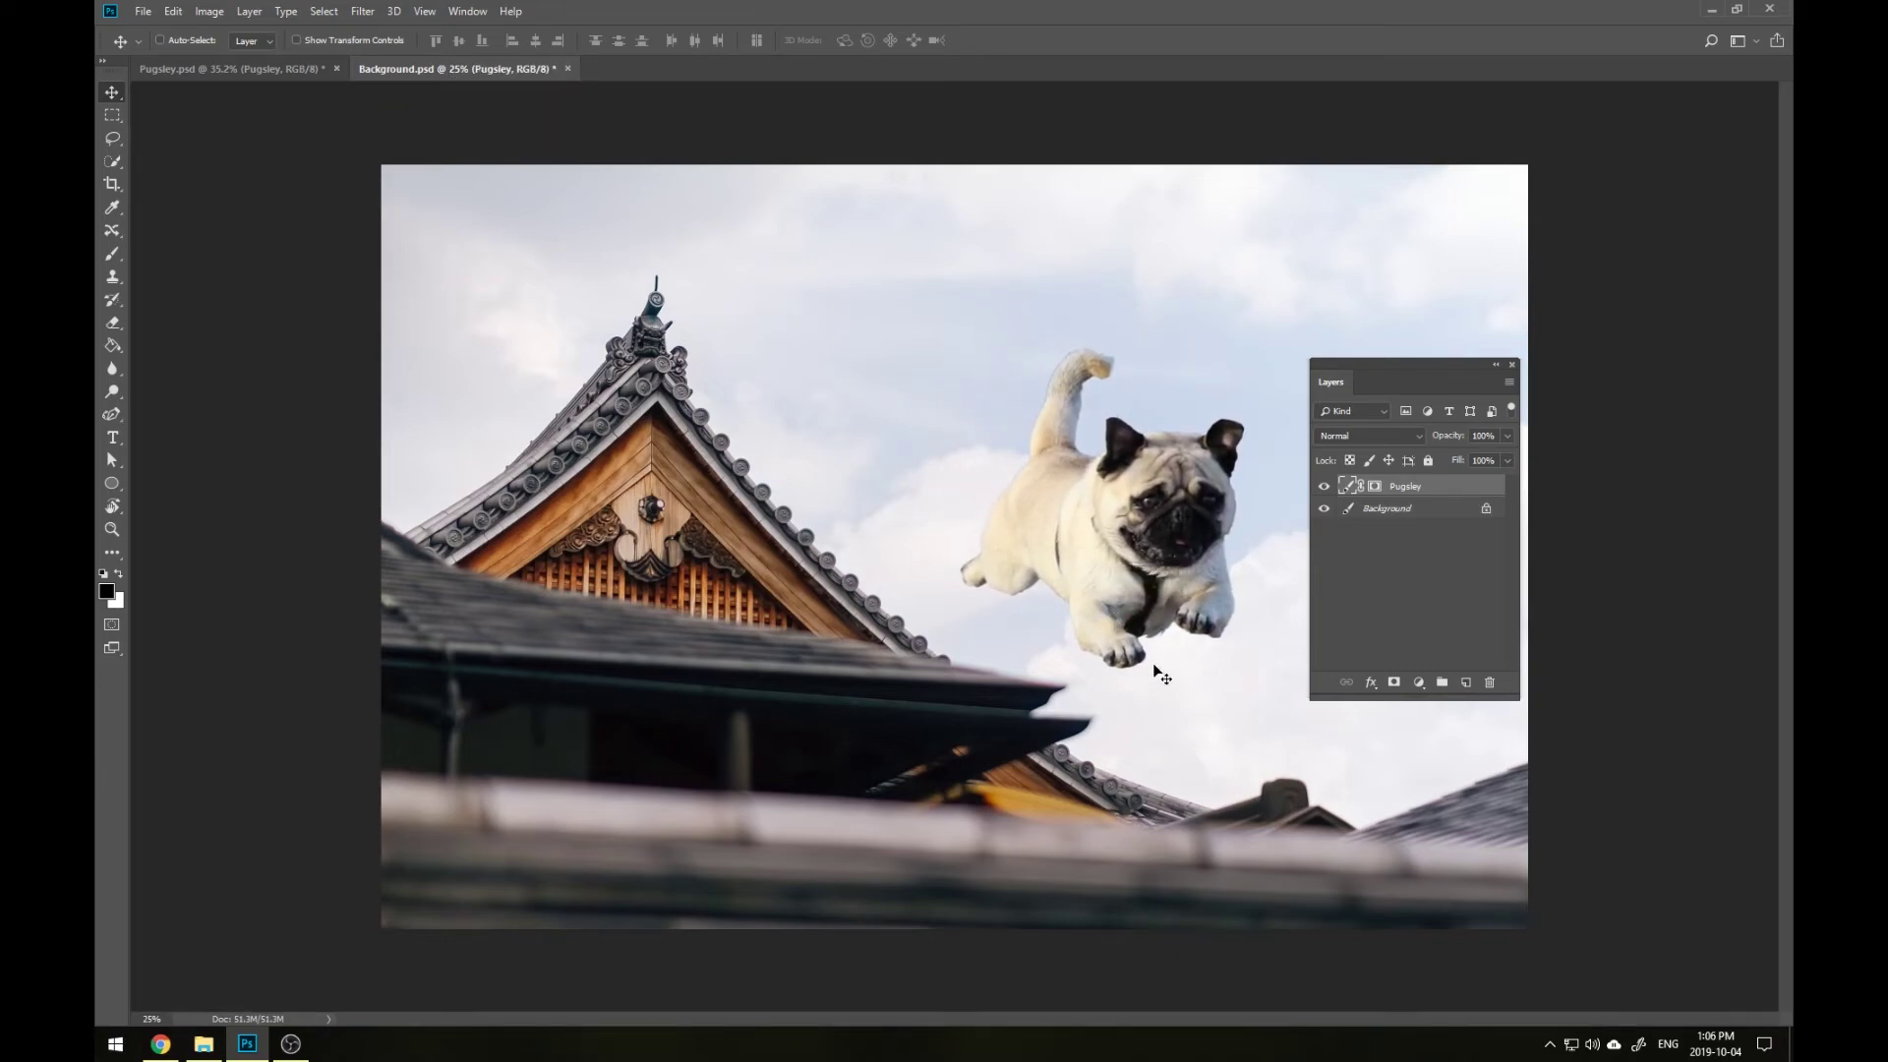
left_click_drag(1436, 374, 1686, 375)
left_click_drag(1124, 545, 1131, 549)
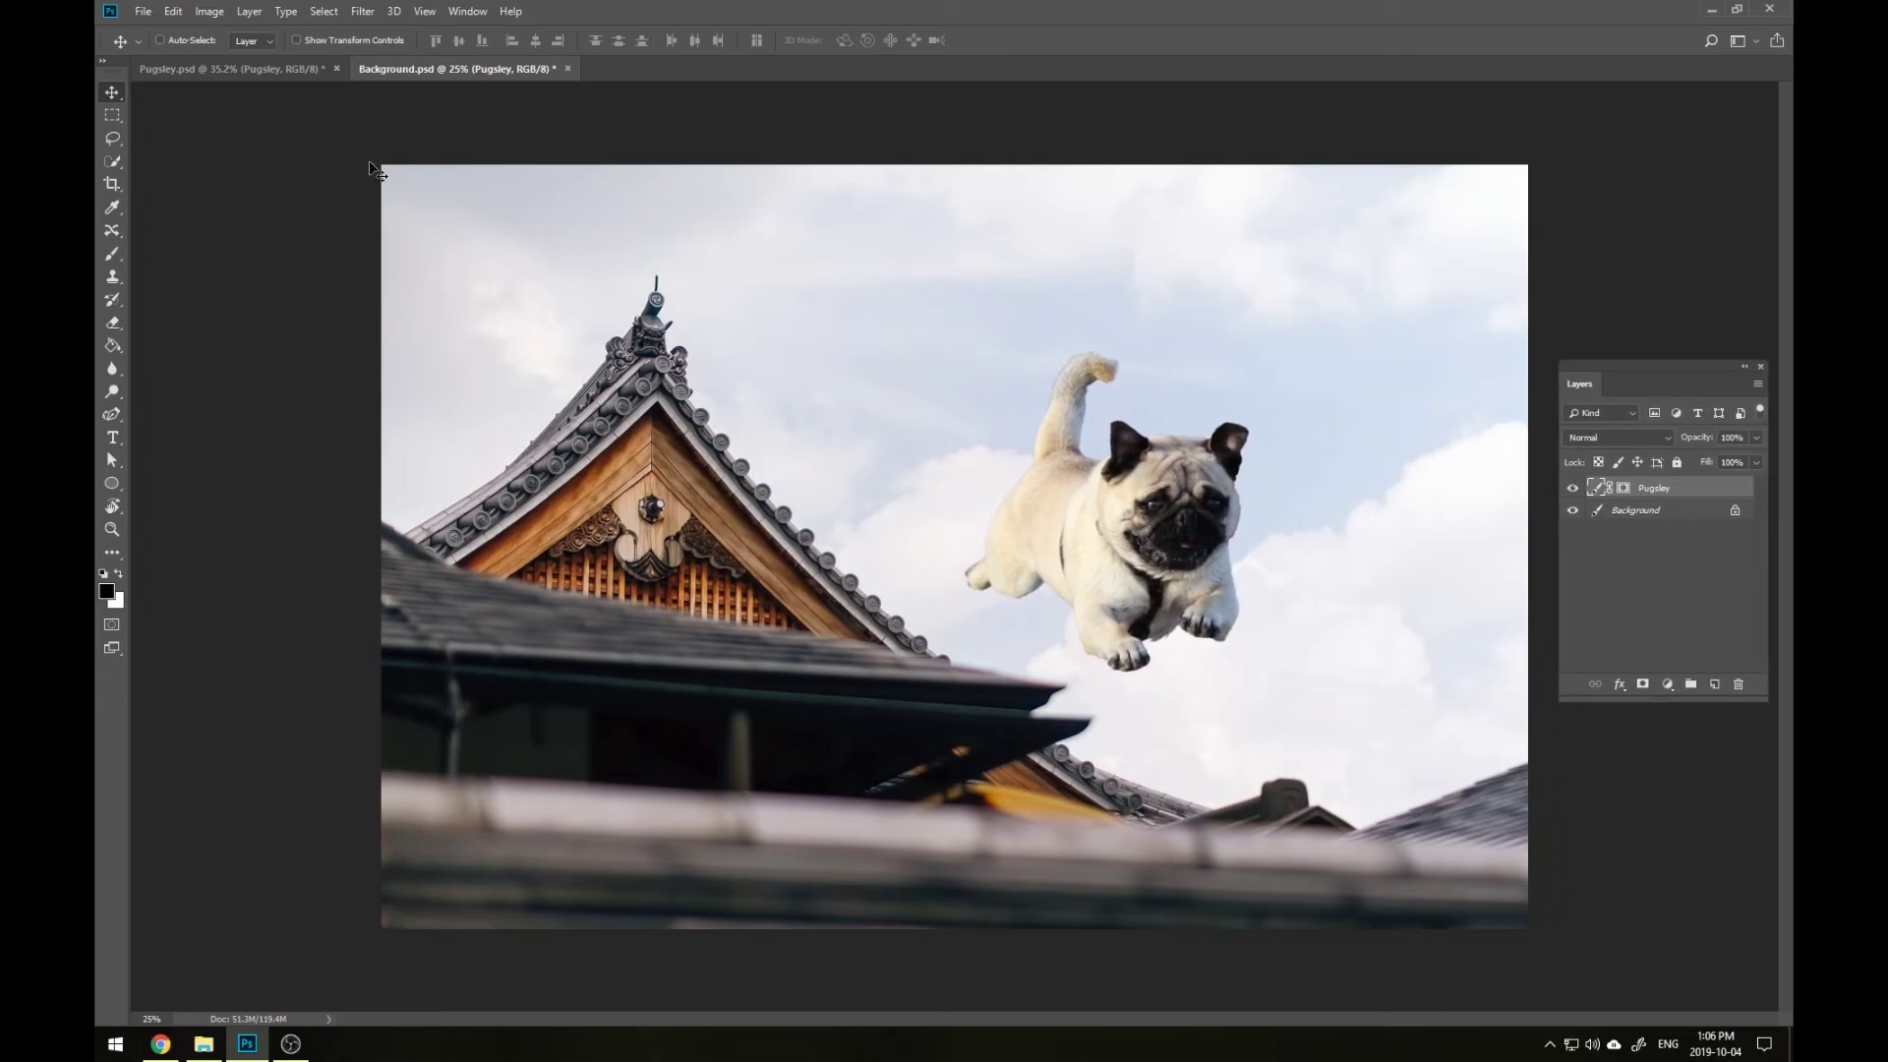
In Select and Mask, set Shift Edge to -47% and Feather to 2.7 px, then apply
left_click(323, 10)
left_click(358, 258)
scroll(1026, 469, "up", 3)
left_click_drag(1658, 645, 1624, 647)
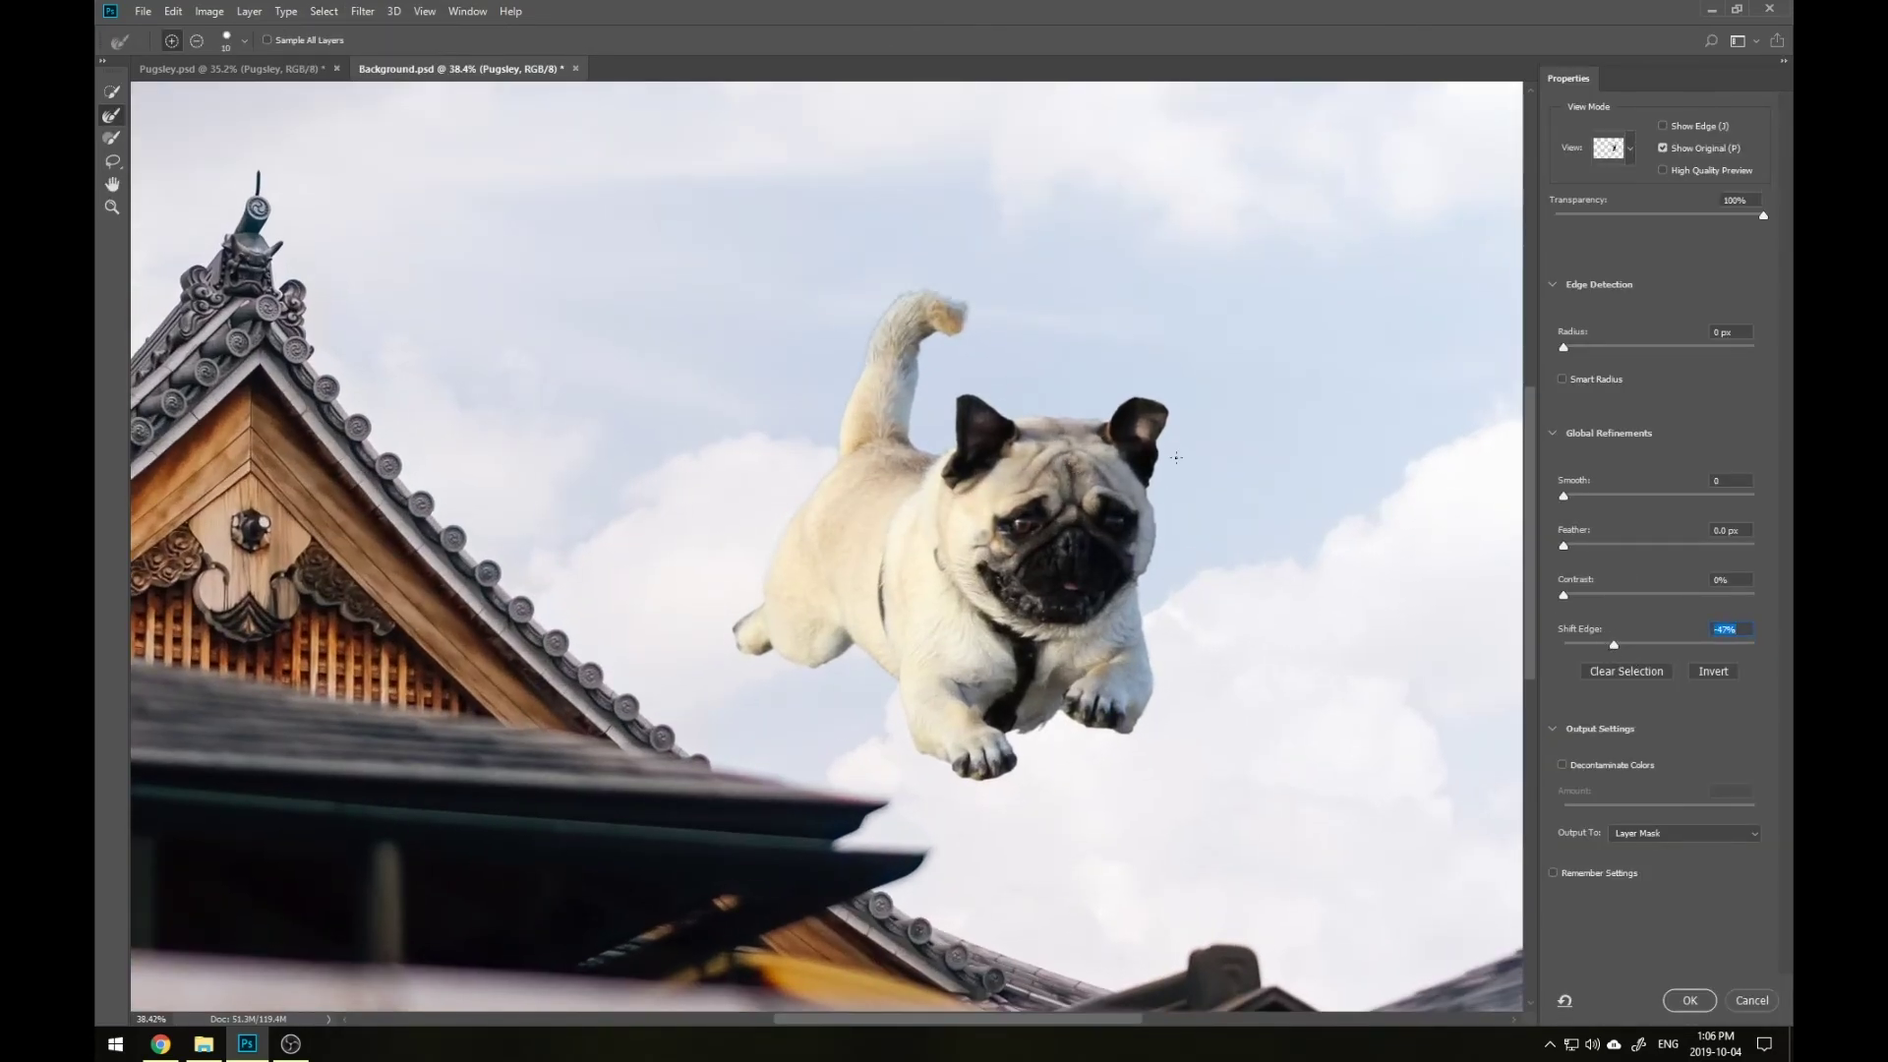
left_click_drag(1563, 546, 1600, 548)
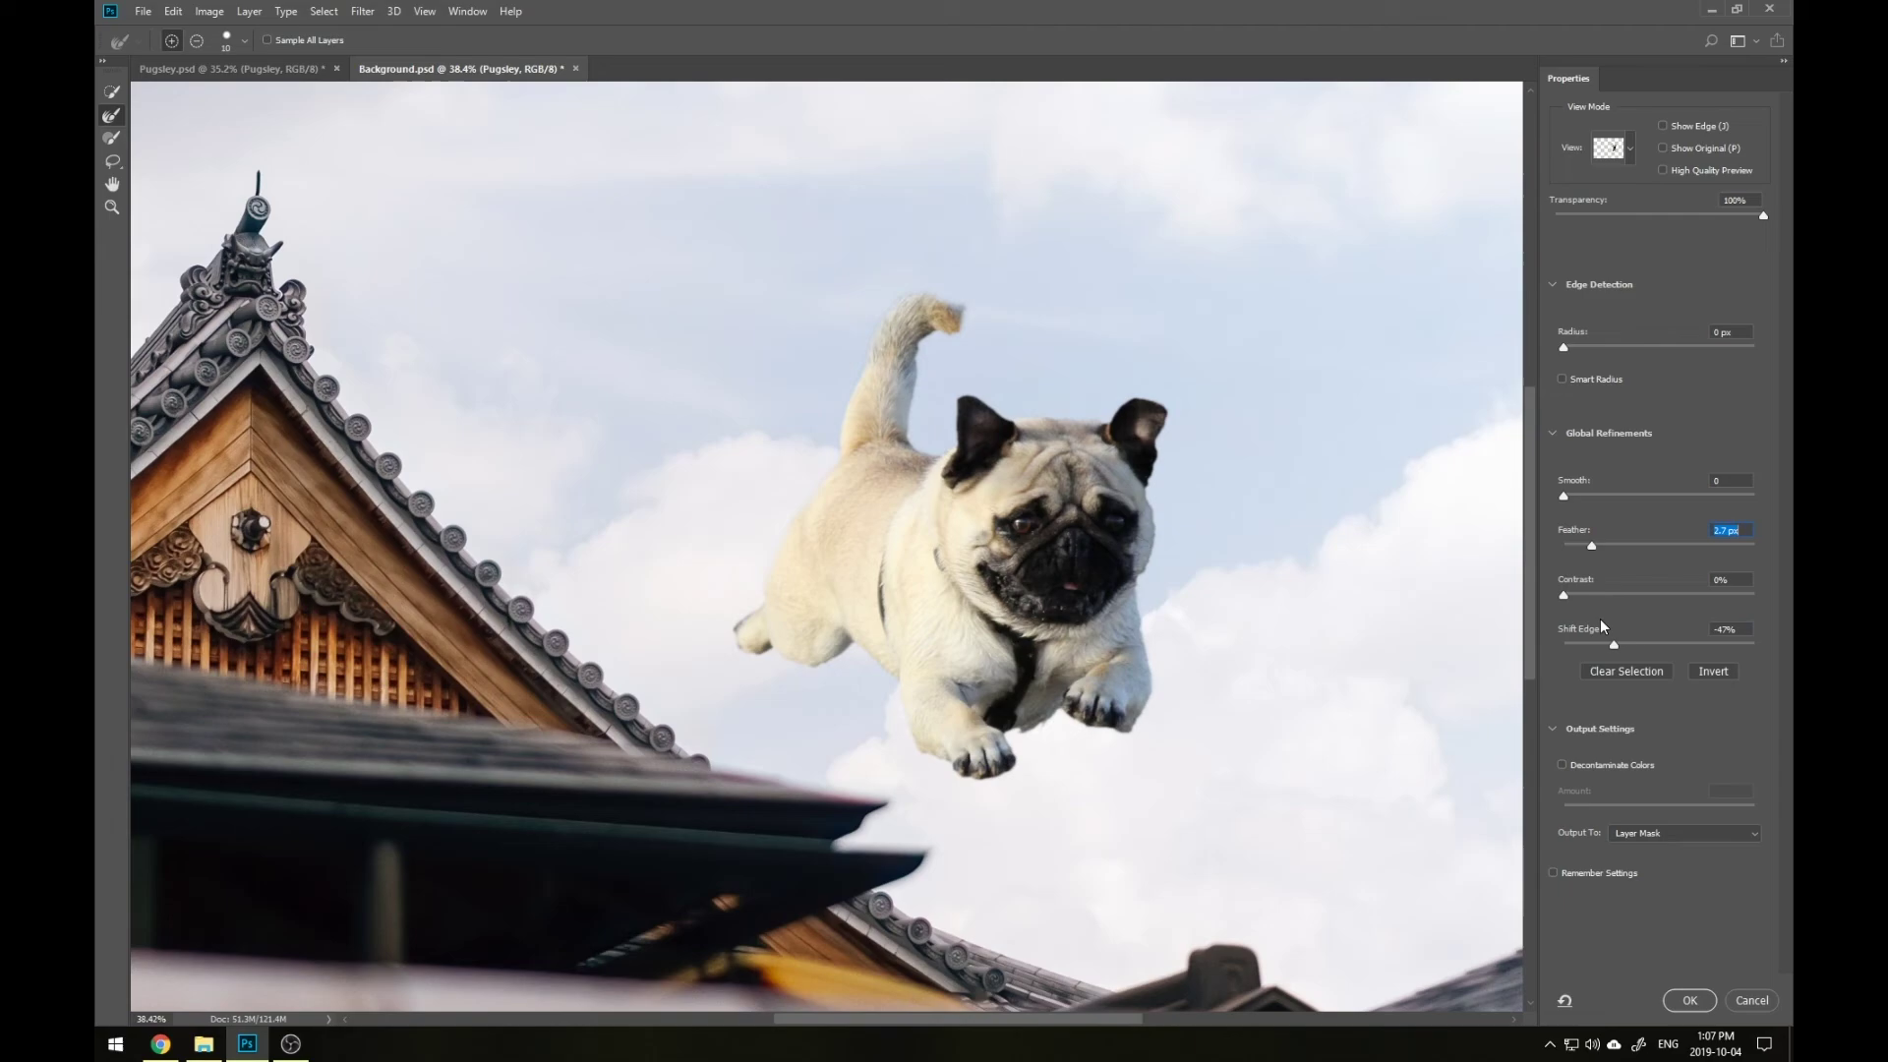
key("Return")
scroll(1443, 600, "down", 3)
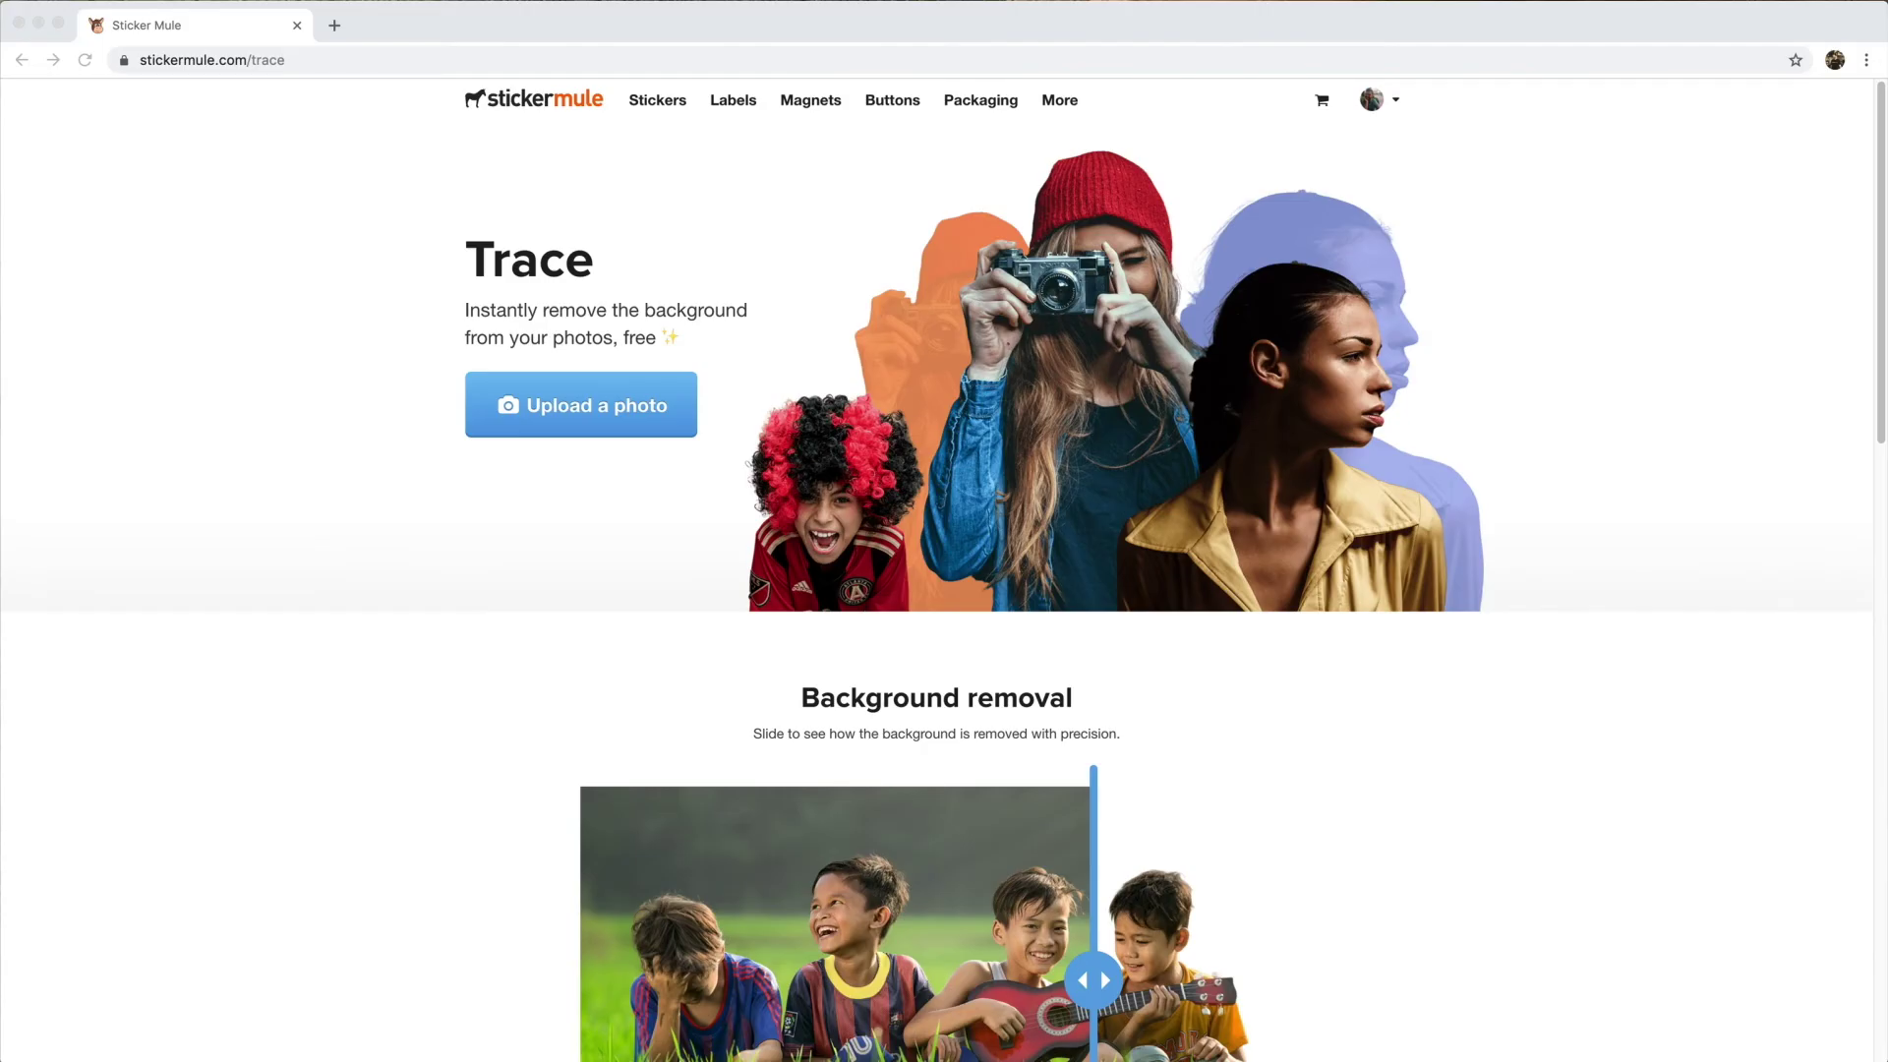
Upload pugsley.jpeg and preview it over desert, blue mountains, lake, pink hills and Venice scenes
left_click_drag(1882, 600, 1111, 508)
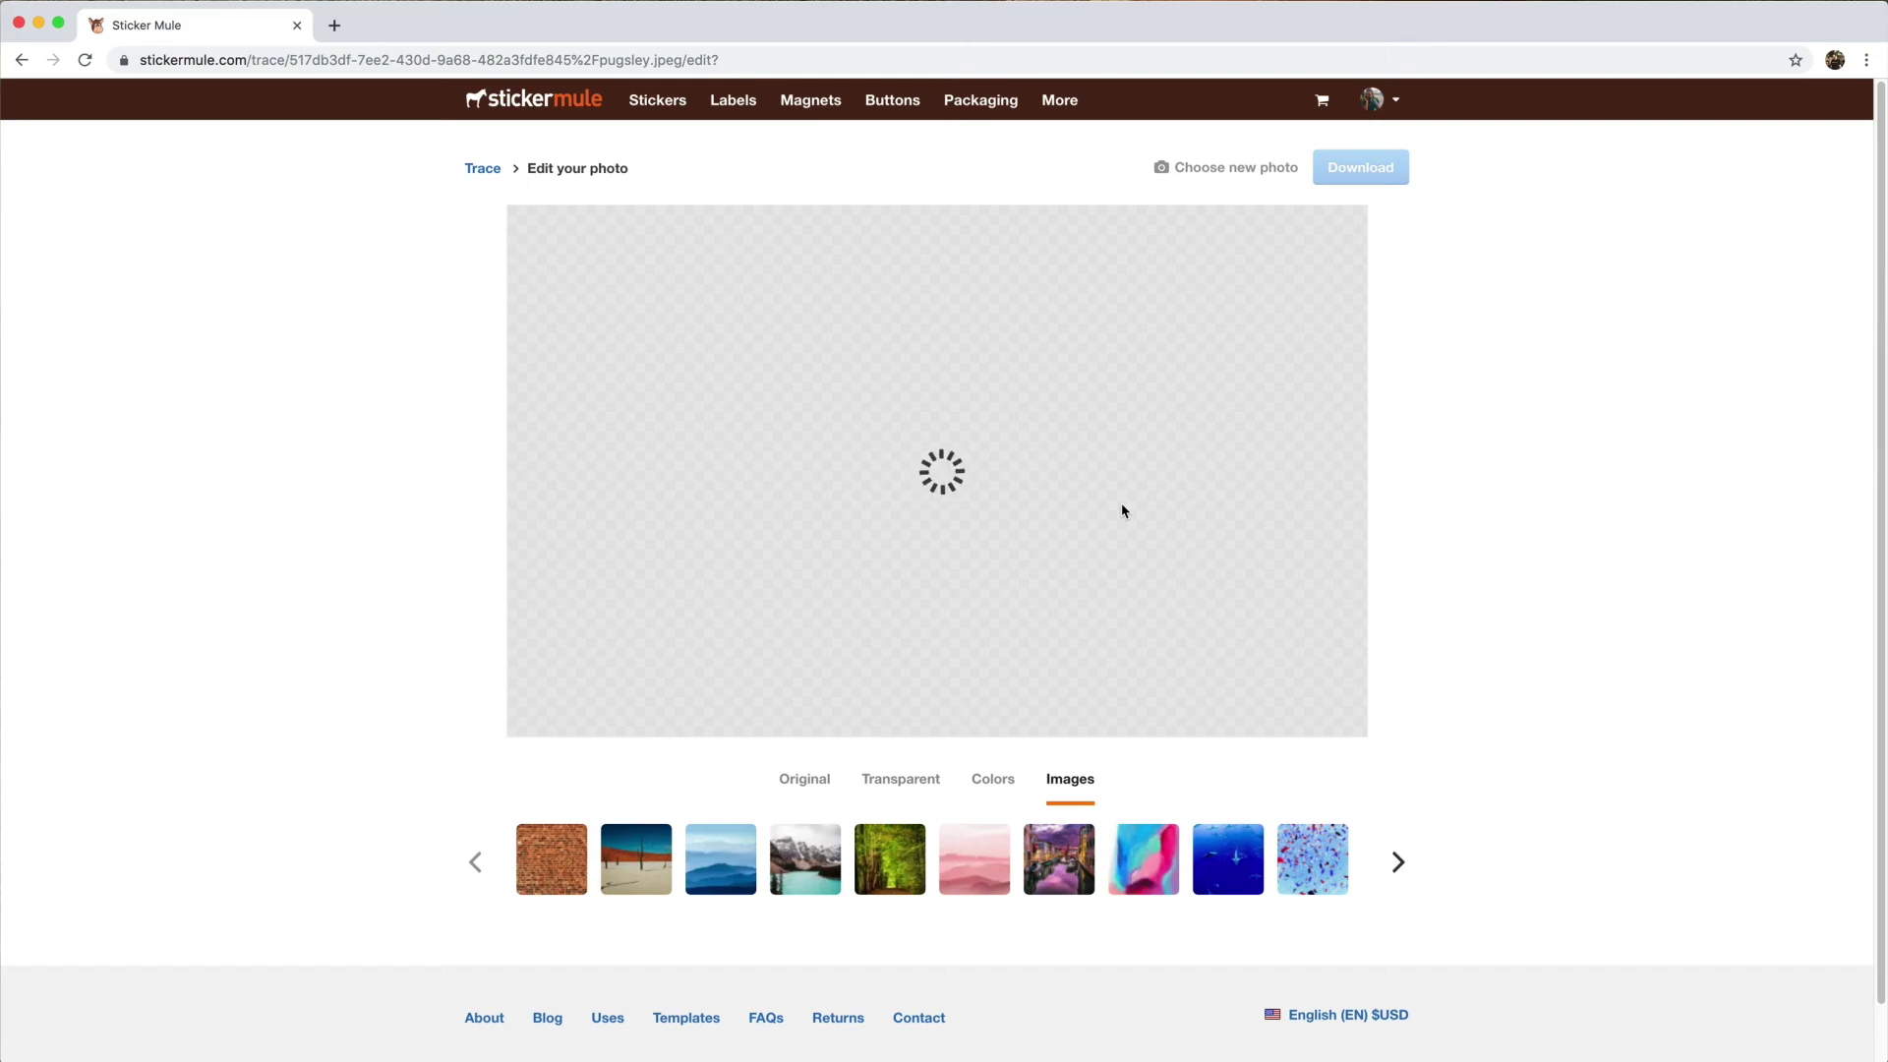
left_click(641, 857)
left_click(725, 877)
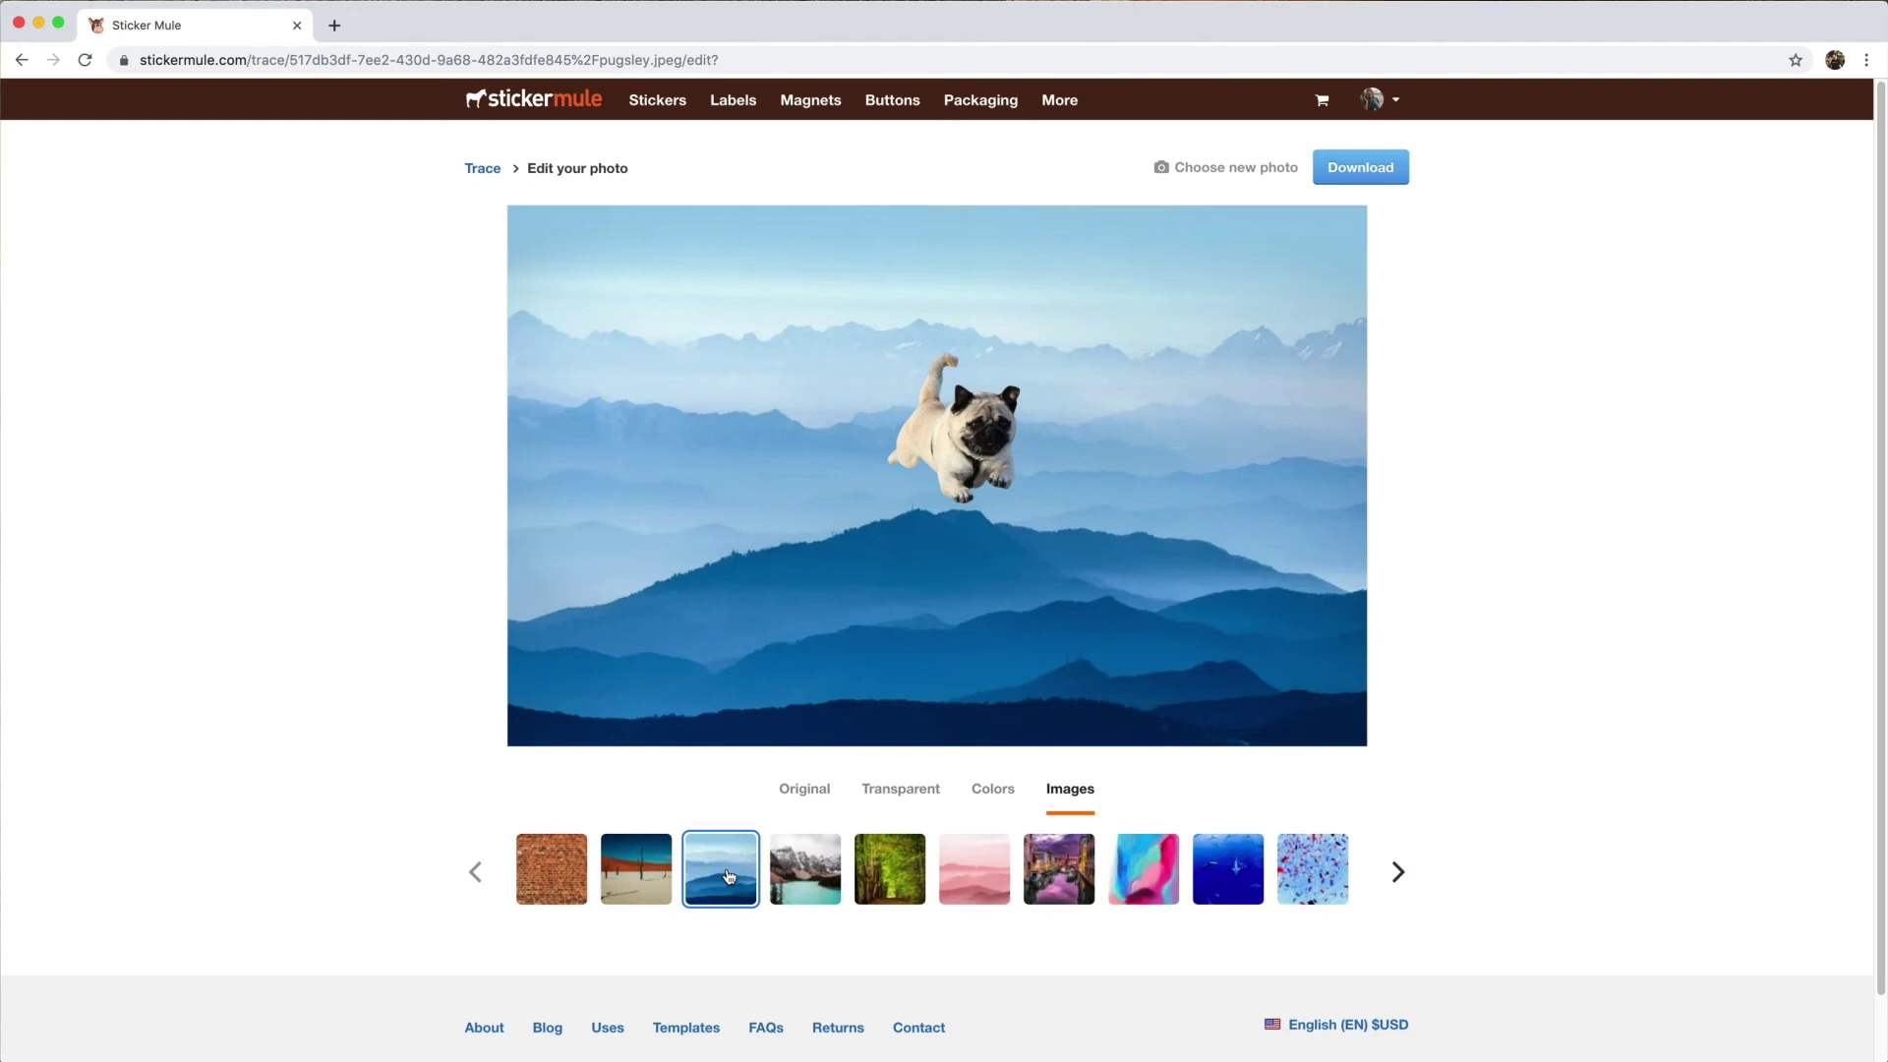
left_click(803, 876)
left_click(948, 888)
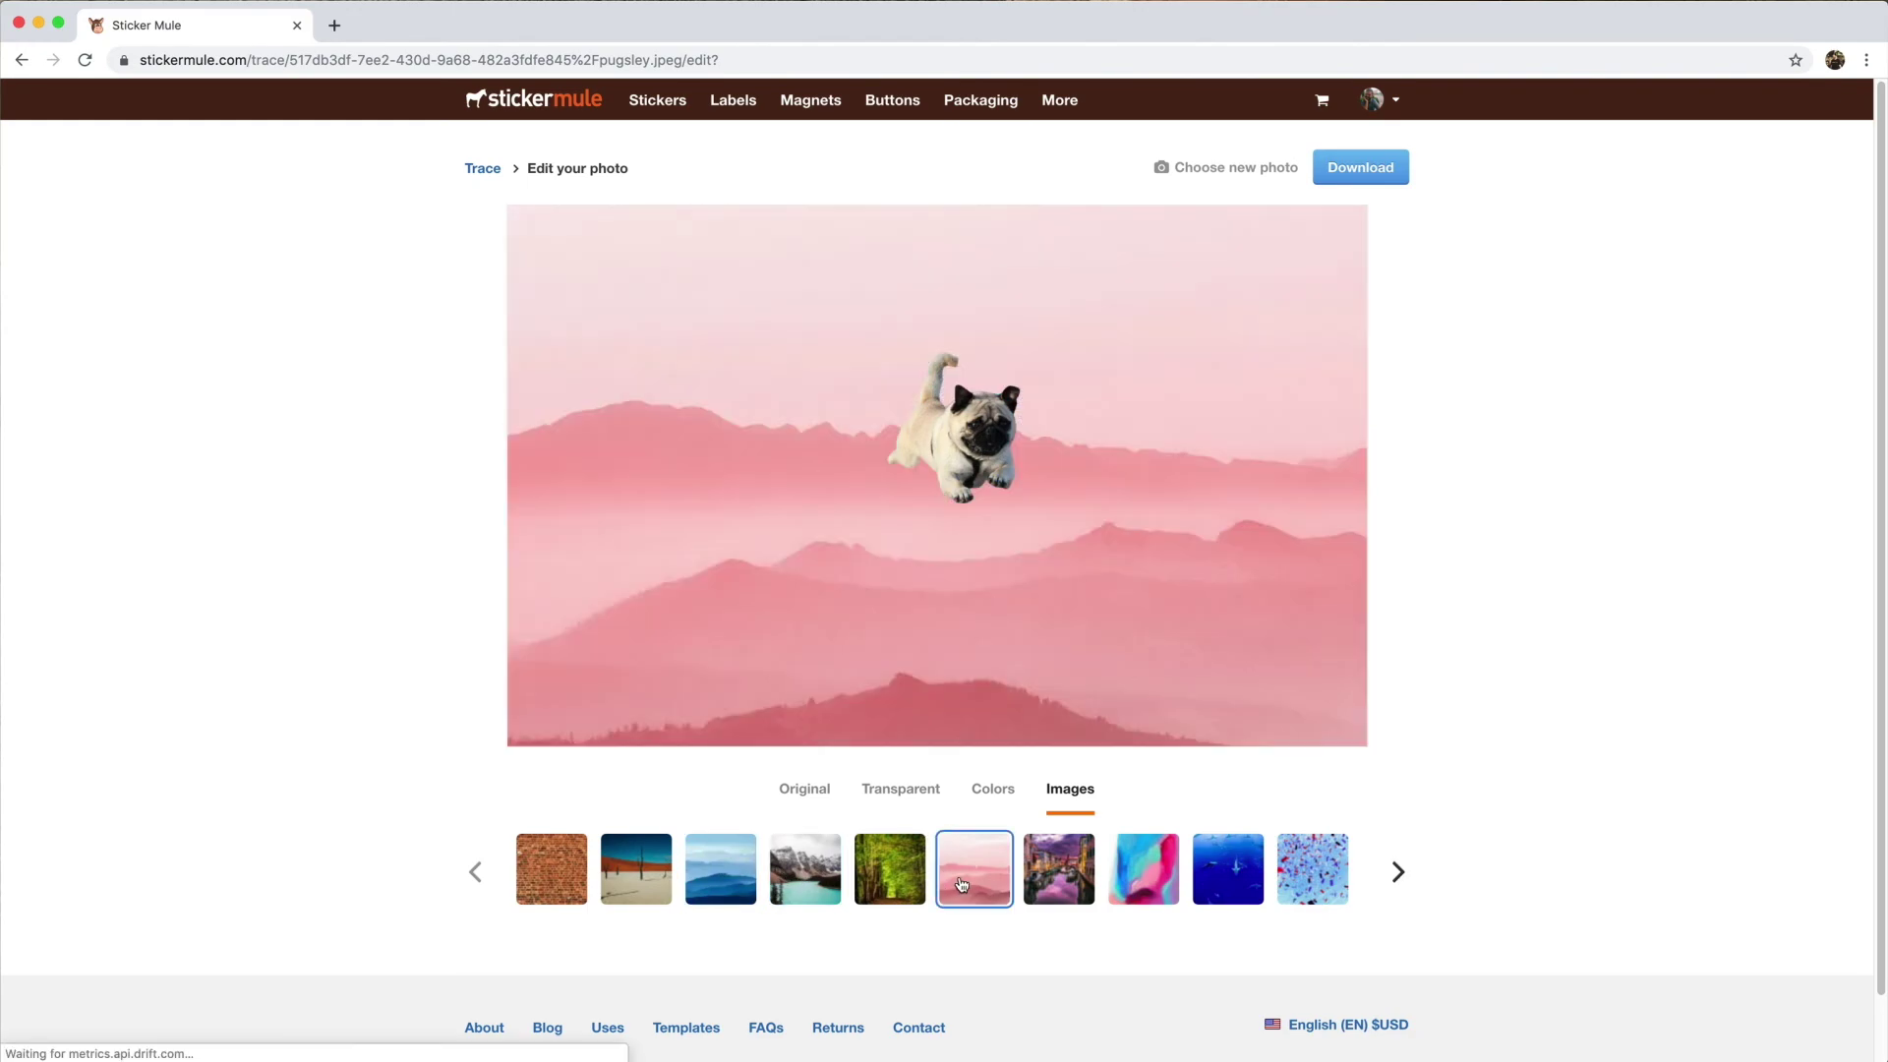
left_click(1057, 891)
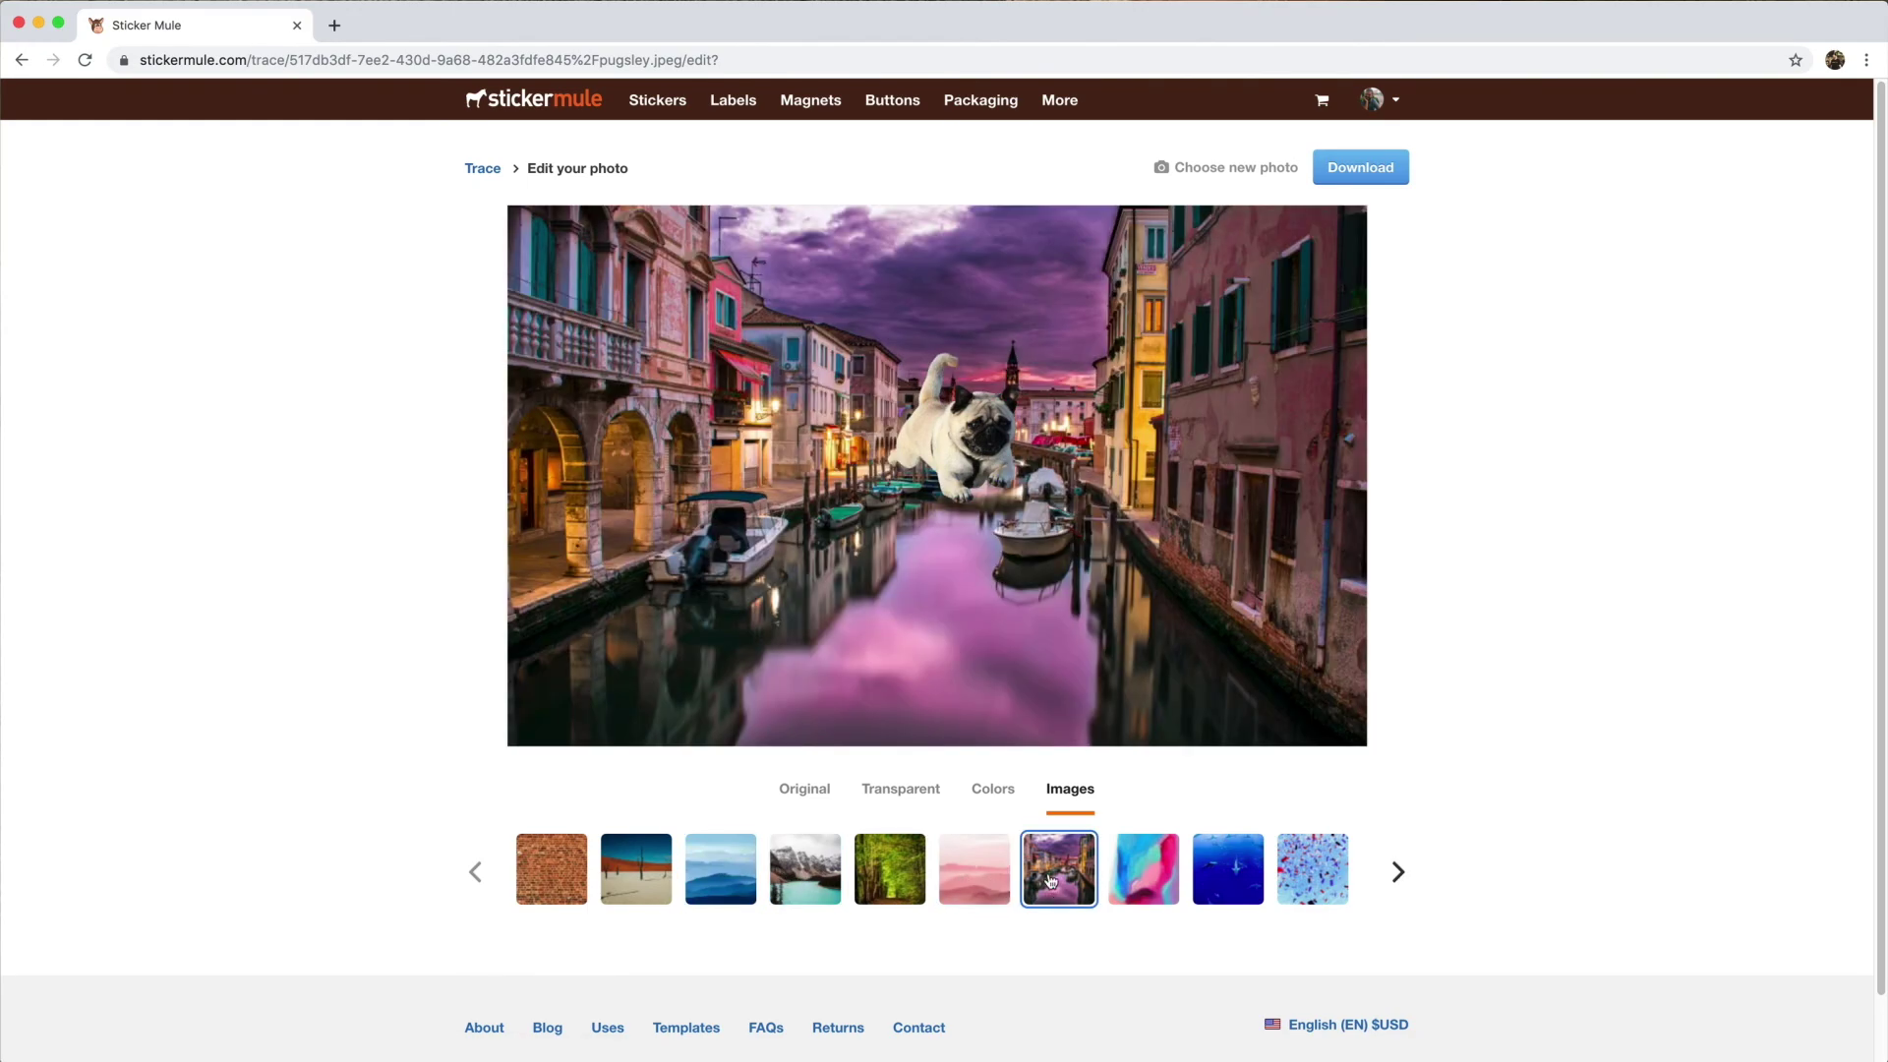
Preview the cut-out pug over solid black, light grey, red, pink and magenta backgrounds
left_click(987, 790)
left_click(772, 855)
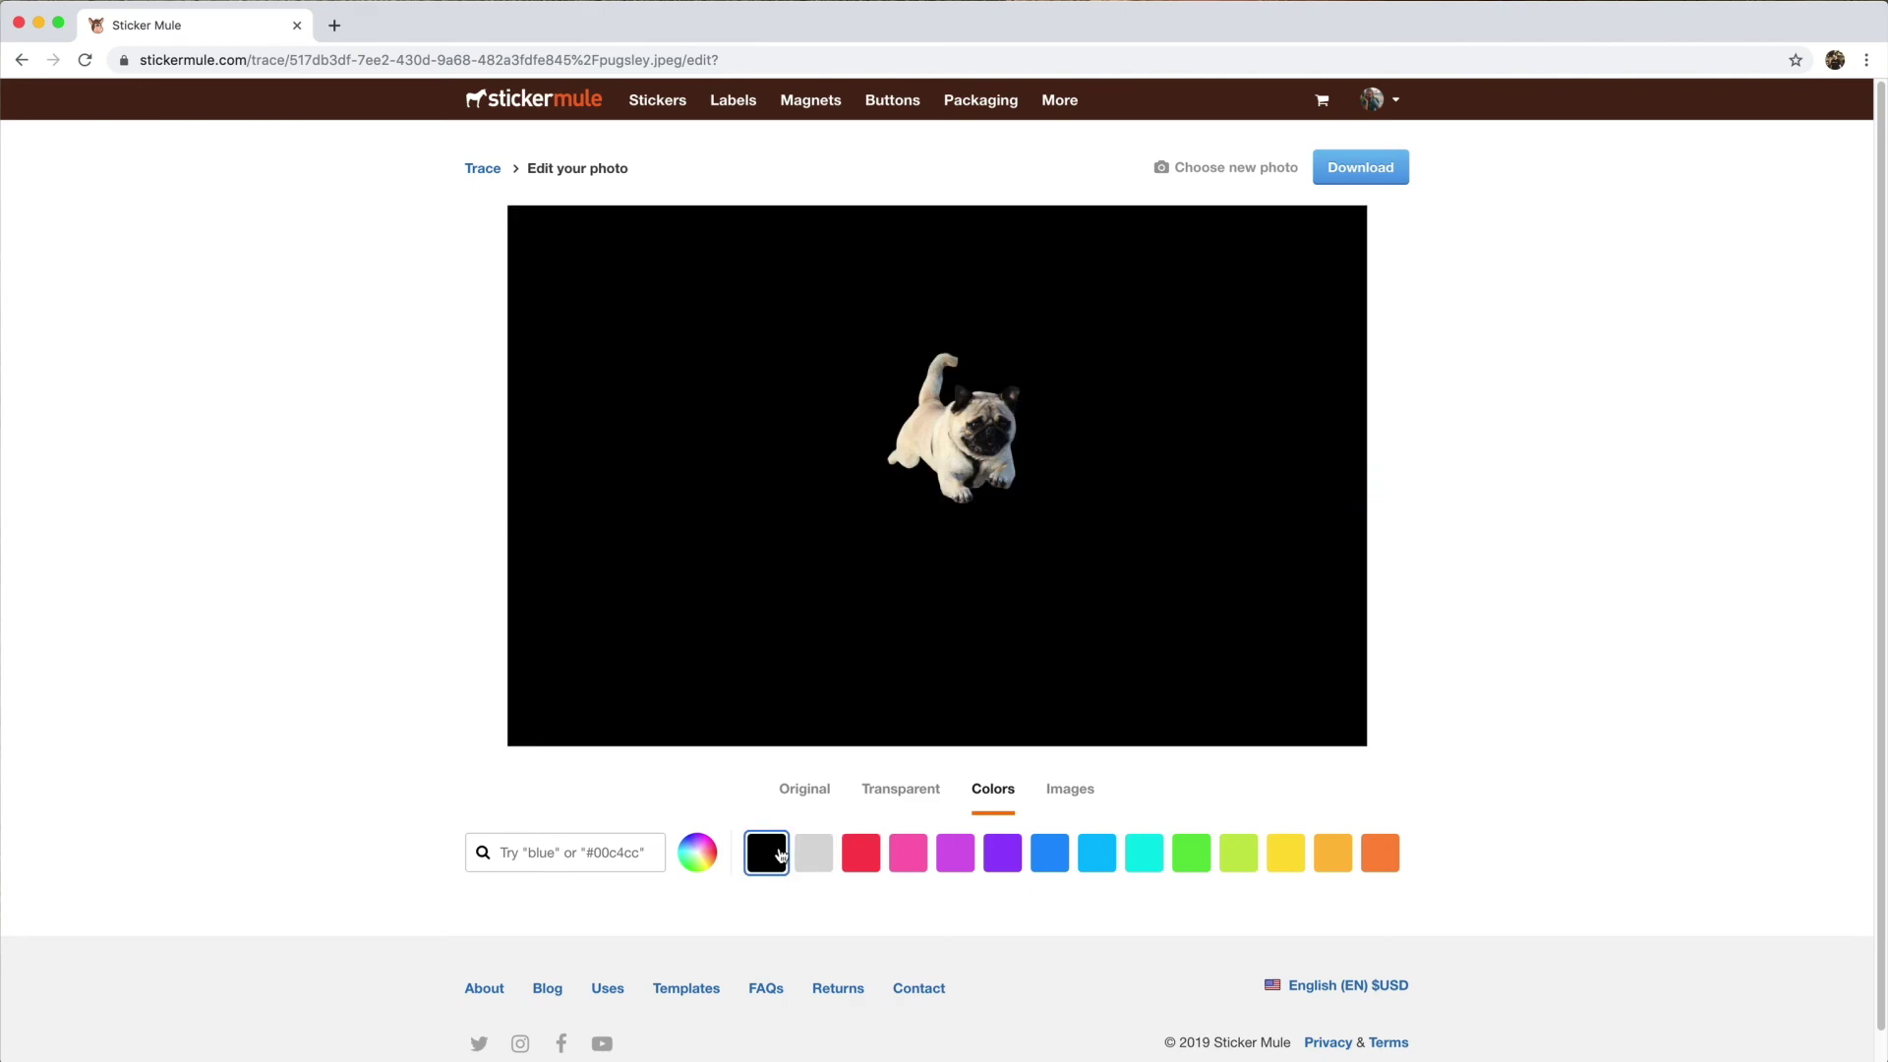
left_click(814, 855)
left_click(880, 858)
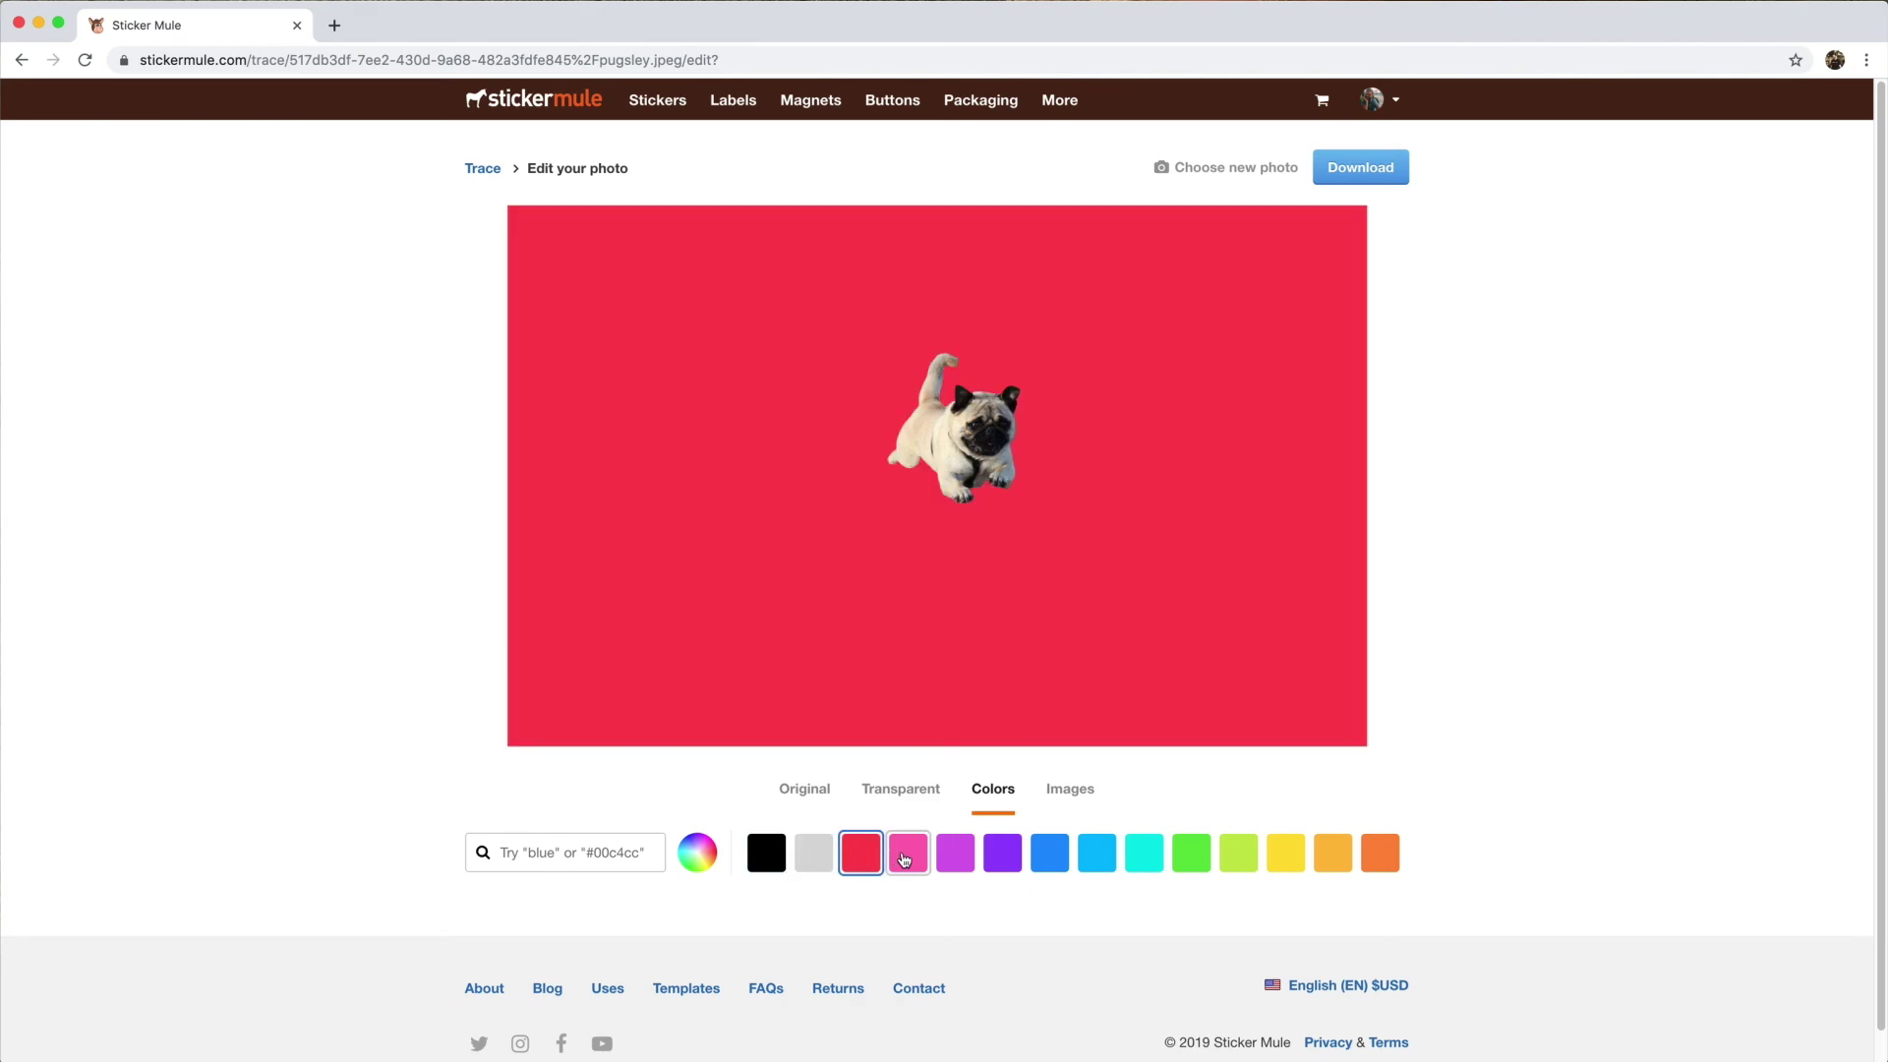
left_click(905, 855)
left_click(956, 855)
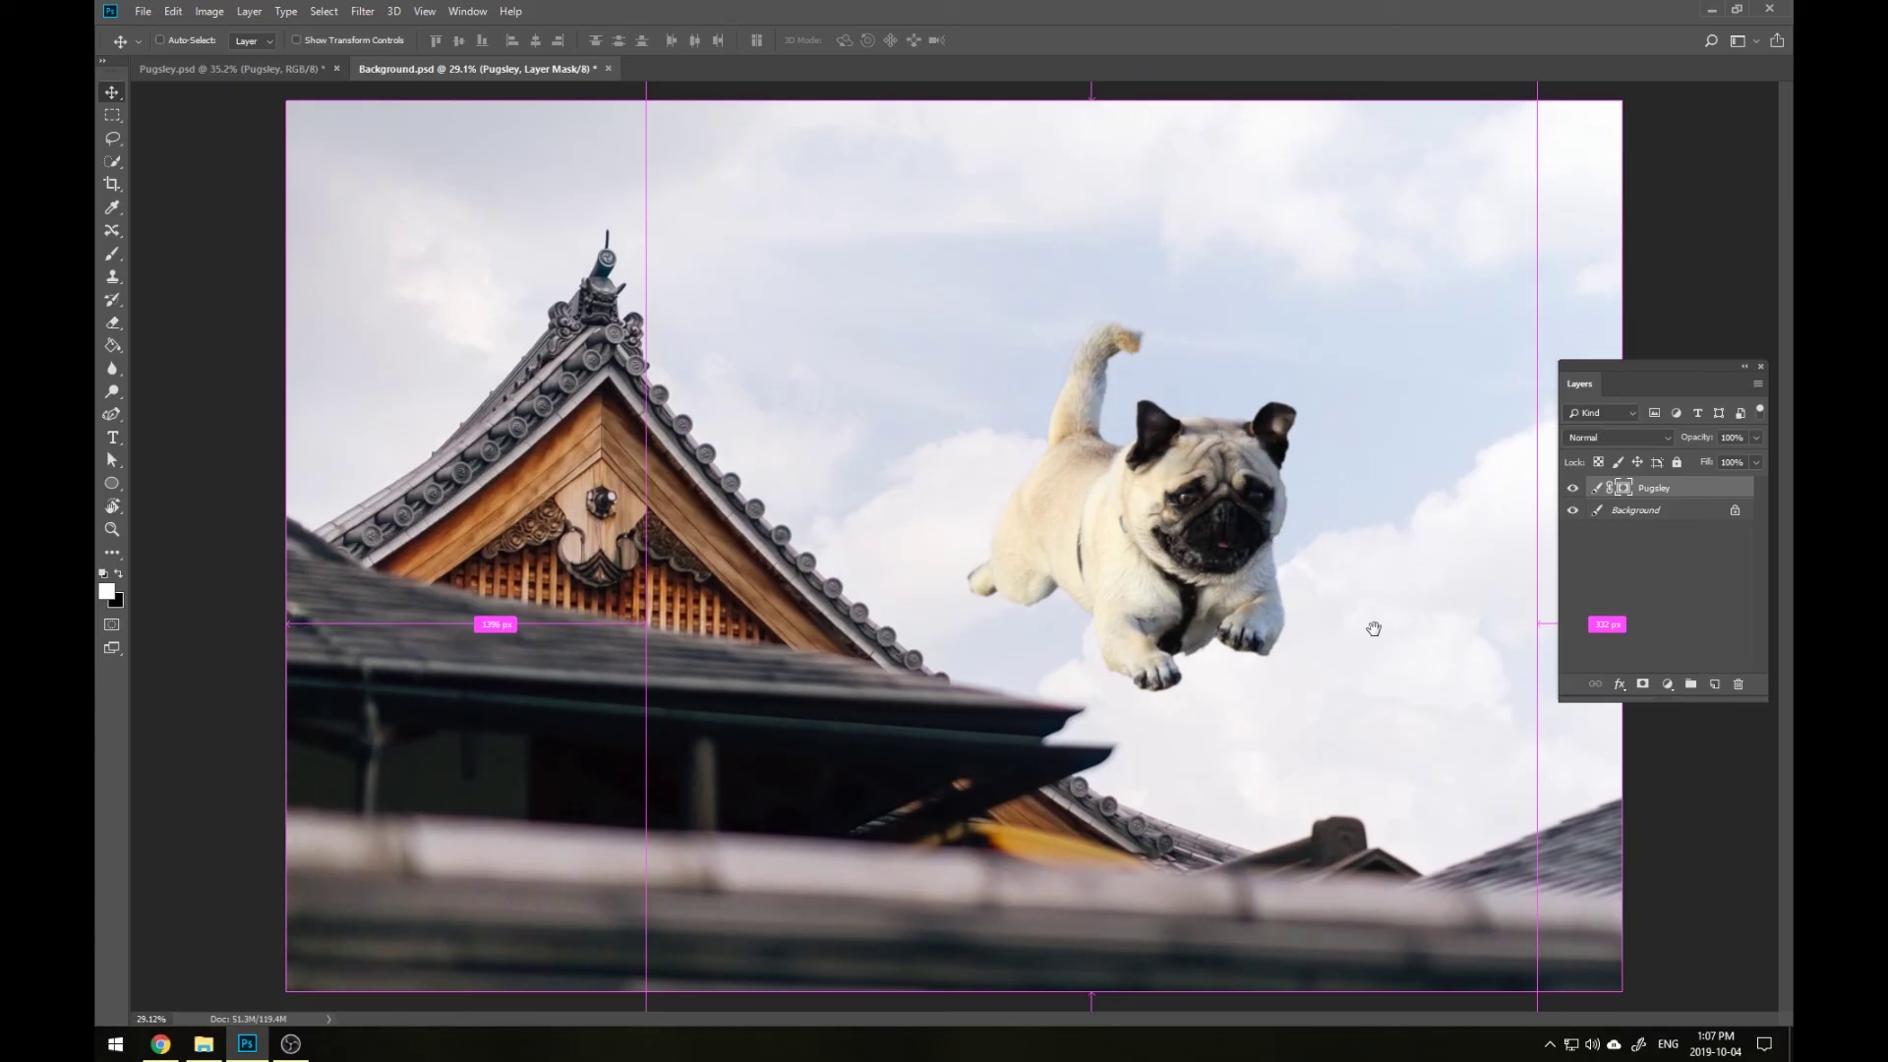